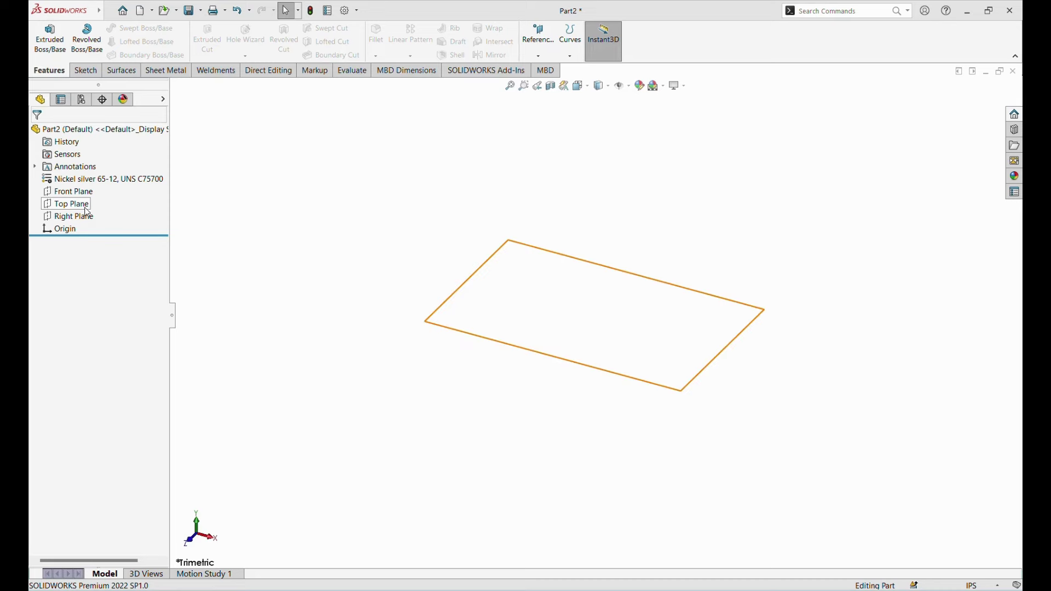
Start a new sketch on the Top Plane
left_click(74, 204)
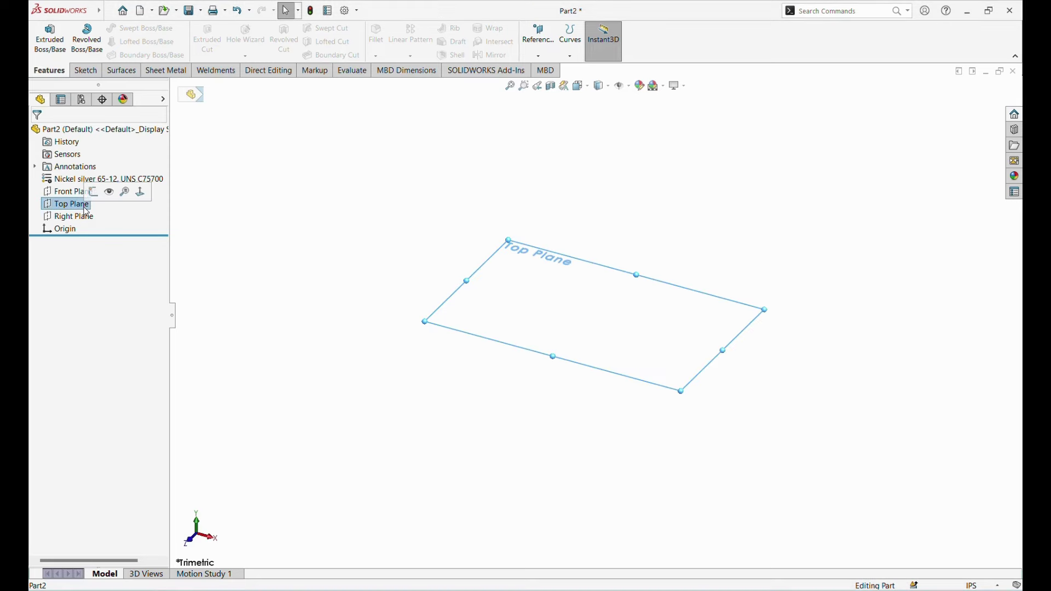
left_click(76, 71)
left_click(44, 34)
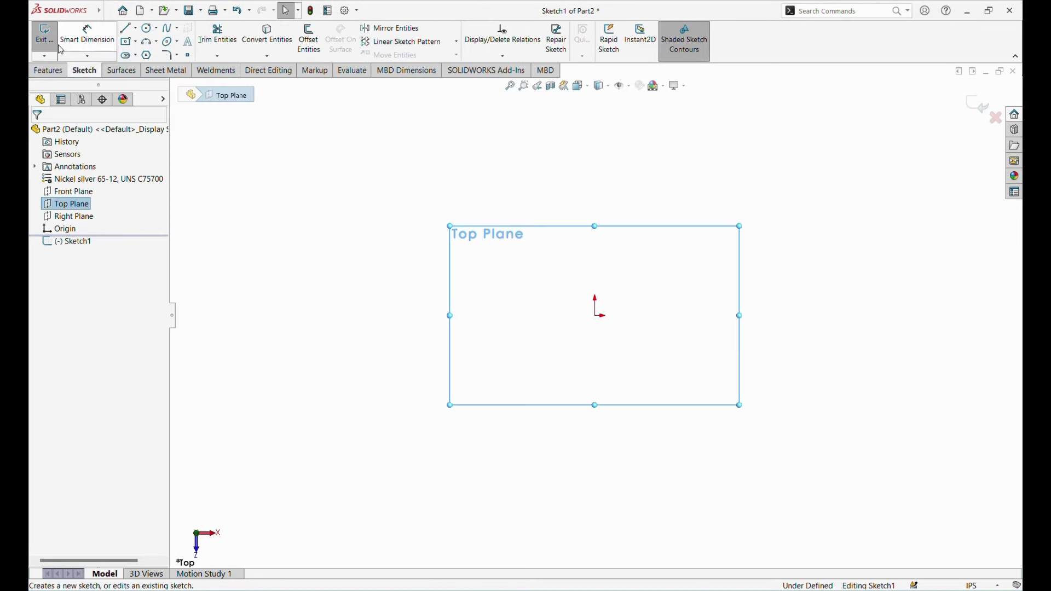
Draw a horizontal centerline from the origin running to the right
left_click(135, 28)
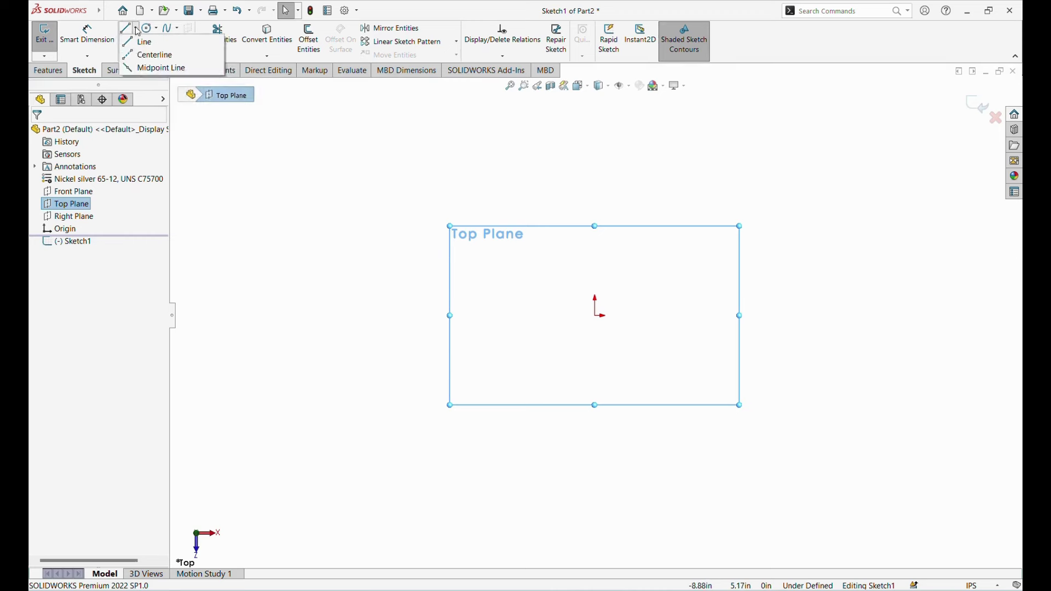
left_click(135, 55)
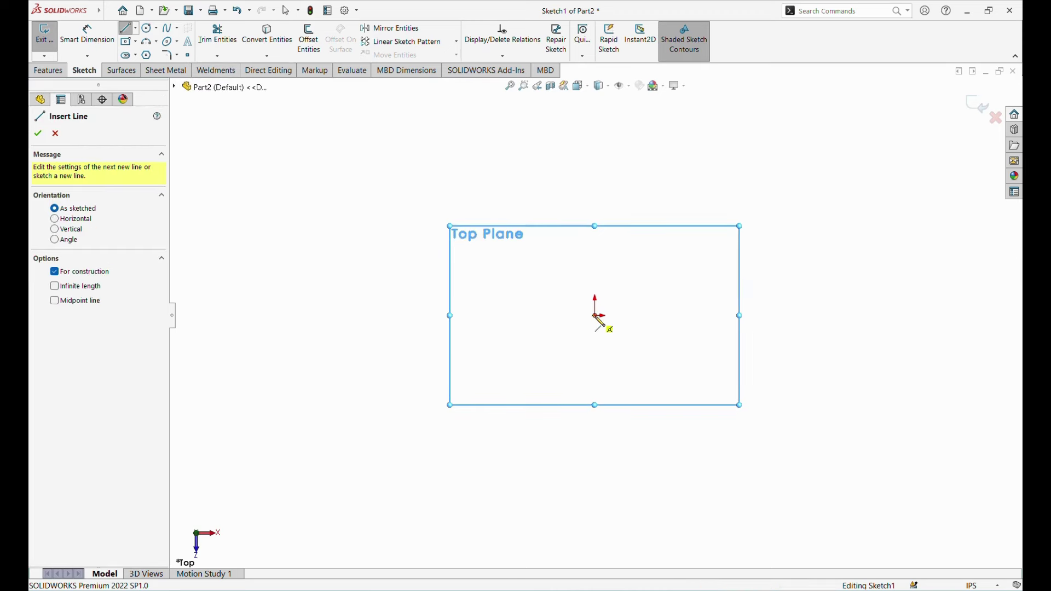
left_click(597, 315)
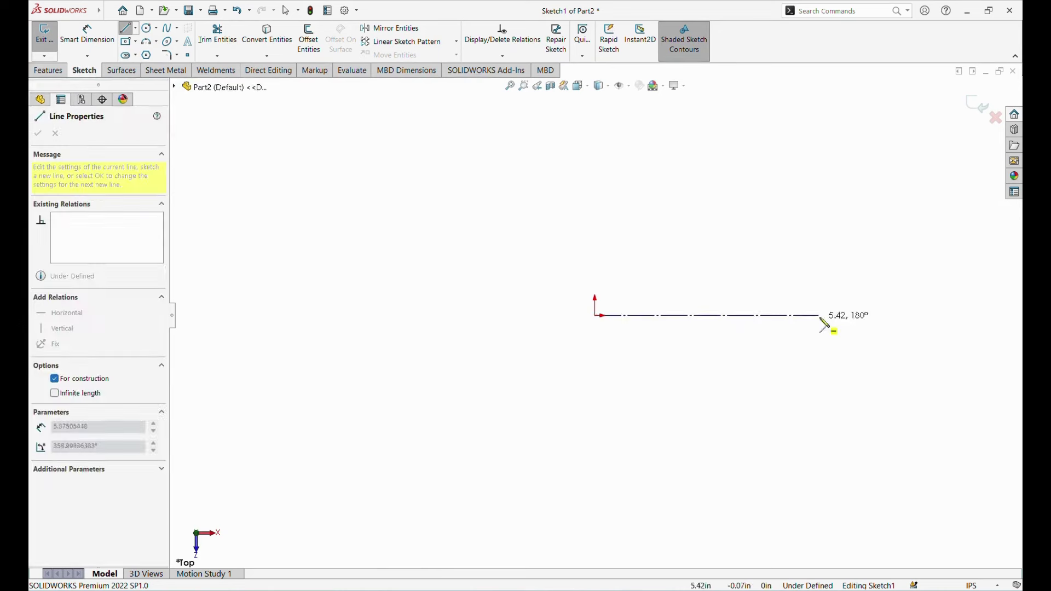
left_click(871, 316)
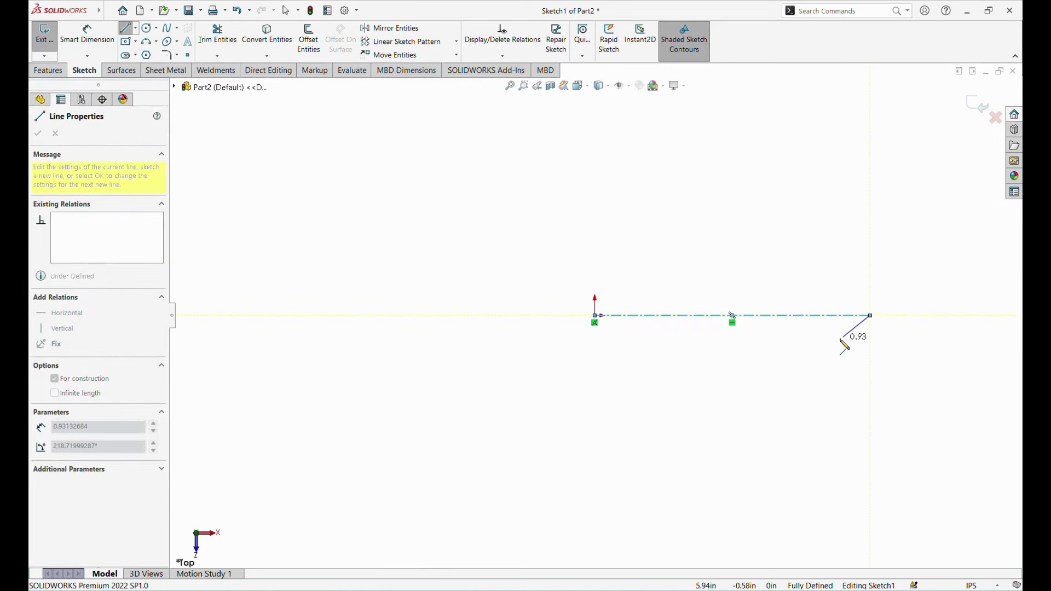
key("Escape")
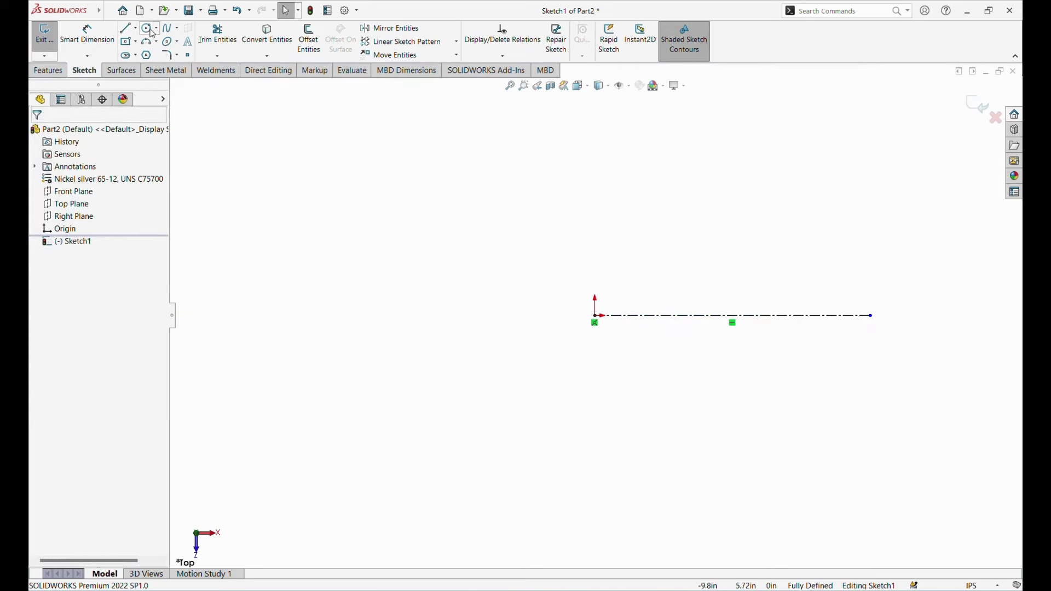
Draw concentric circles of radius about 1.65 and 0.67 at the centerline's right end
left_click(149, 29)
left_click(870, 316)
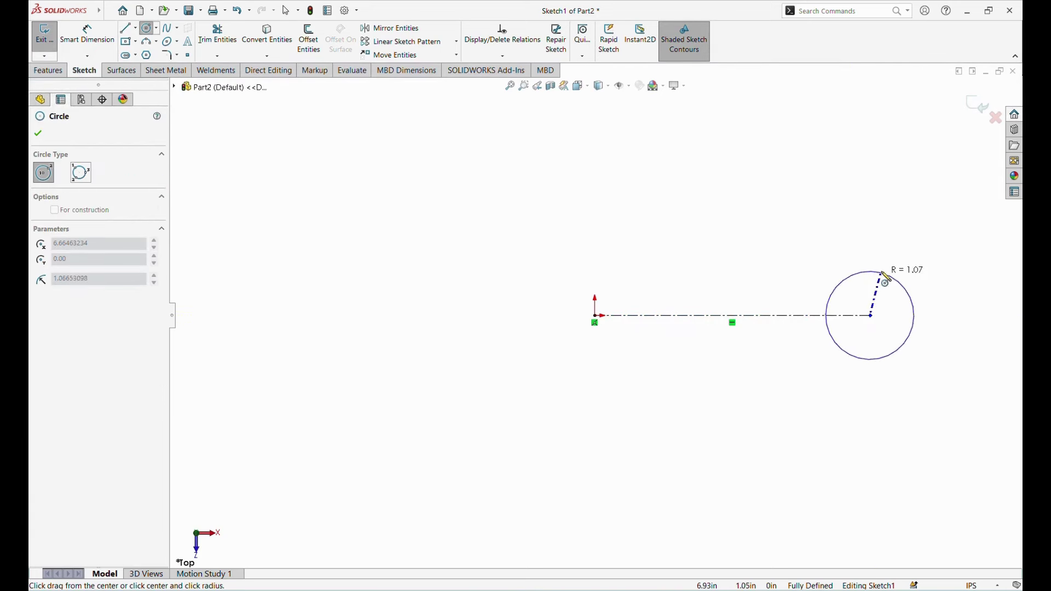
left_click(899, 257)
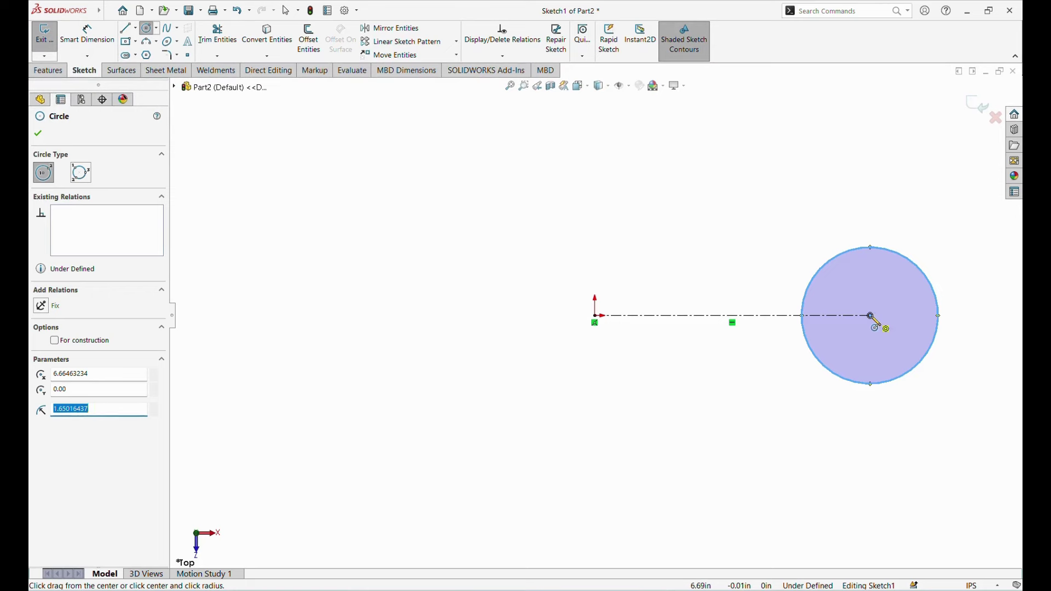
left_click(871, 316)
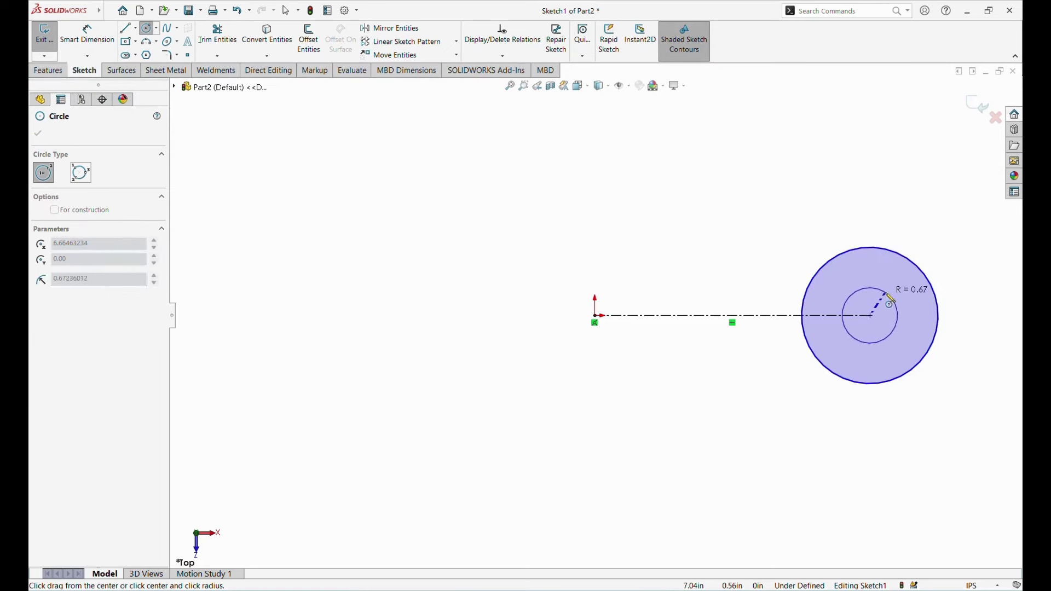
left_click(889, 298)
left_click(286, 10)
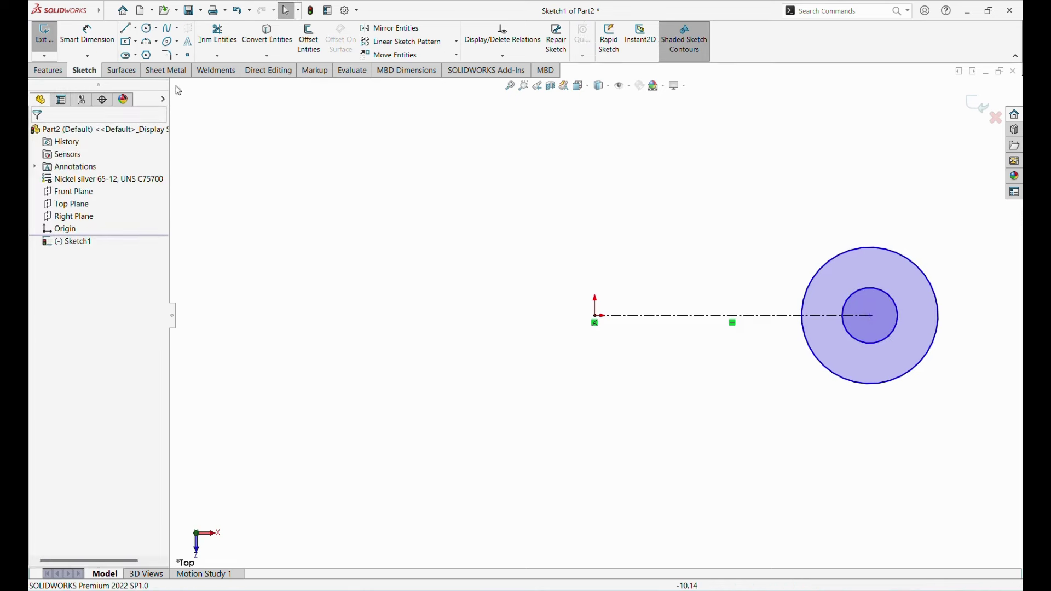
left_click(127, 30)
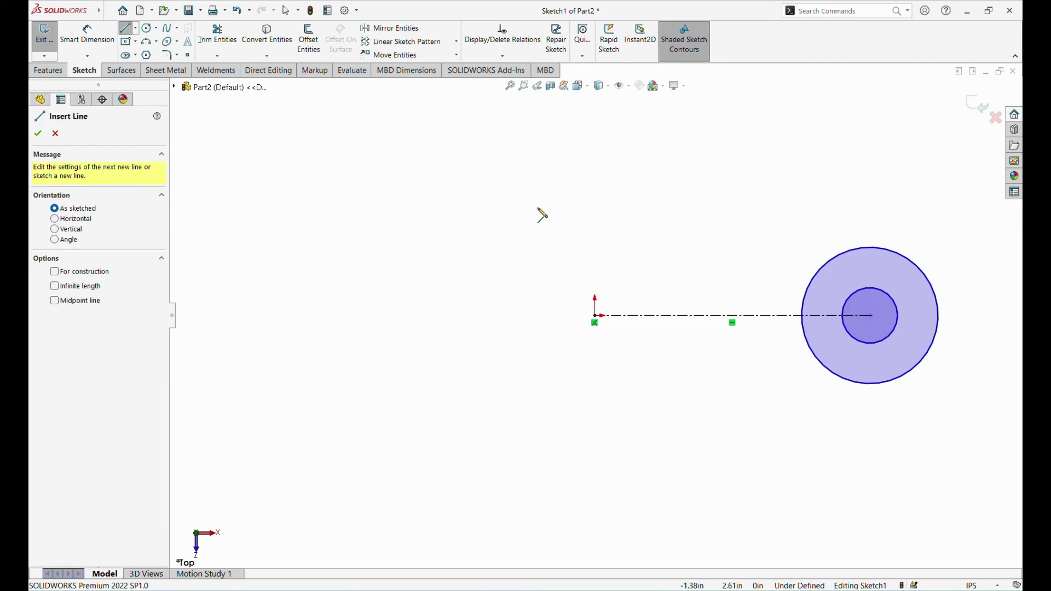
Draw a short vertical line up from the origin, then a horizontal line to the large circle
left_click(595, 316)
left_click(594, 267)
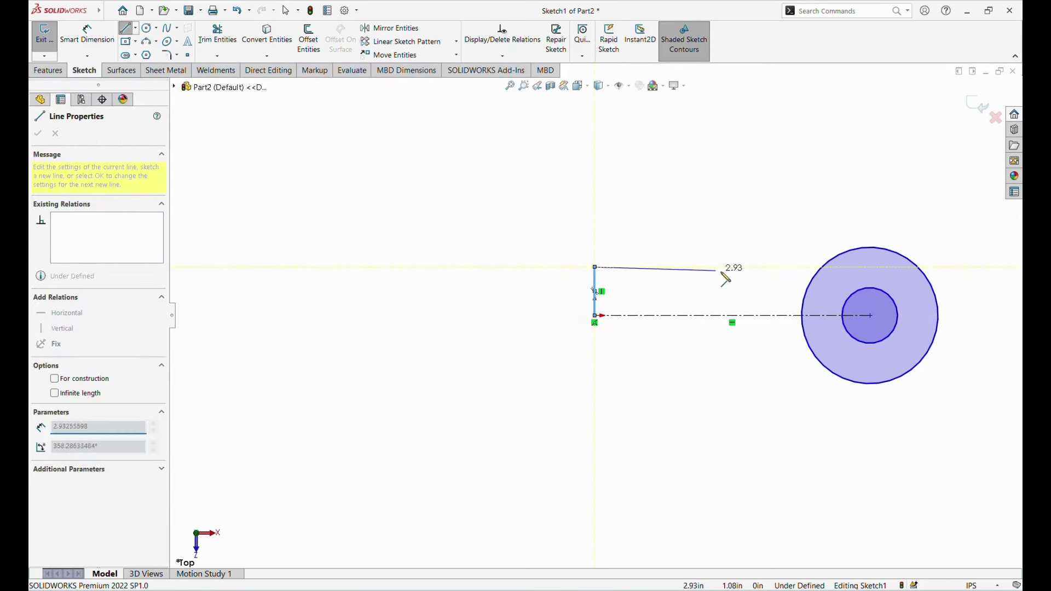
left_click(823, 267)
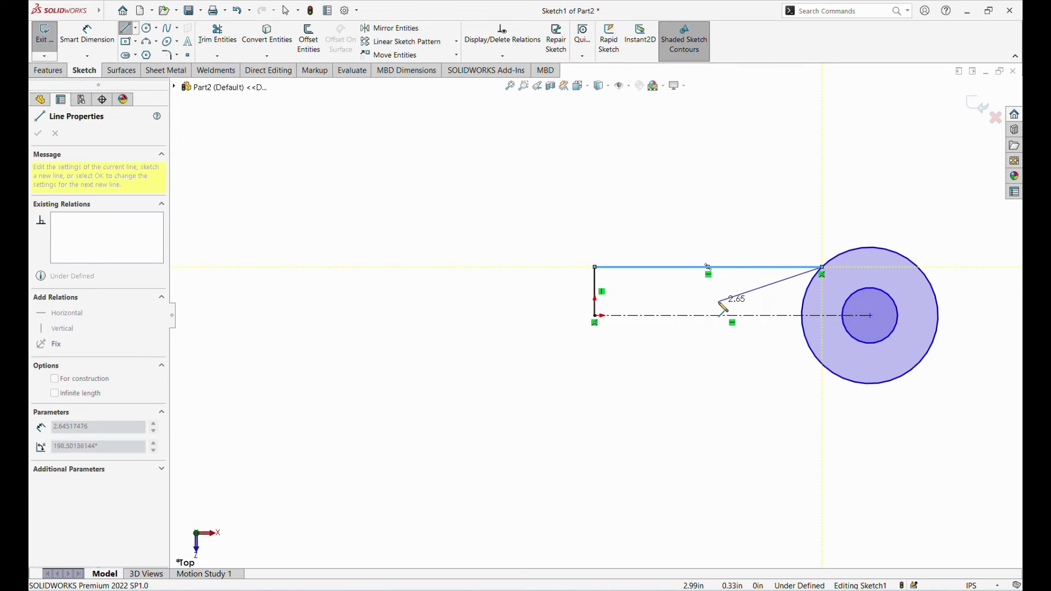
key("Escape")
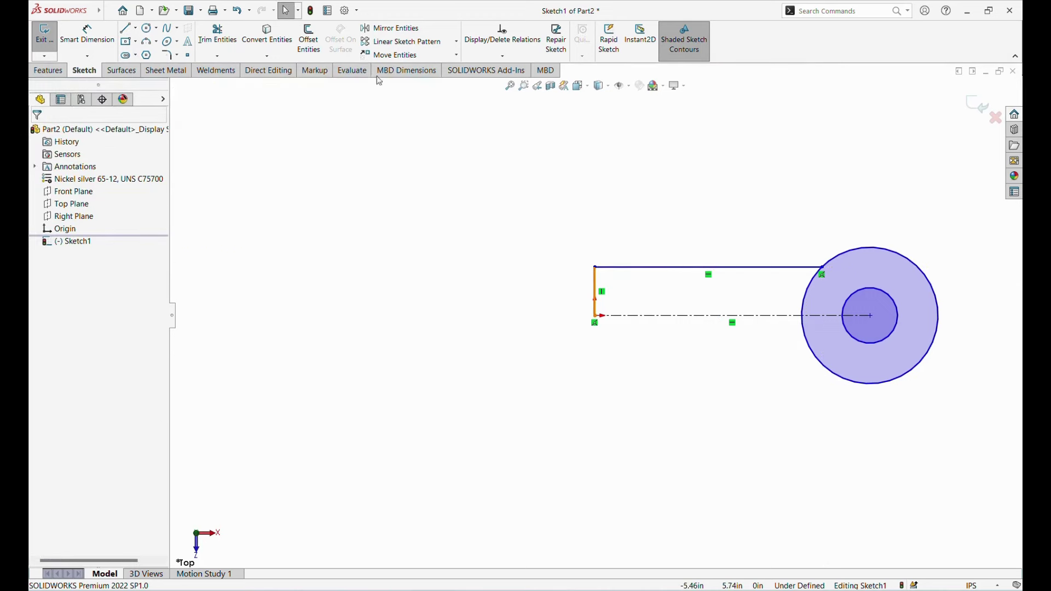
Mirror the top and vertical outline lines about the centerline to form the bottom edge
left_click(390, 28)
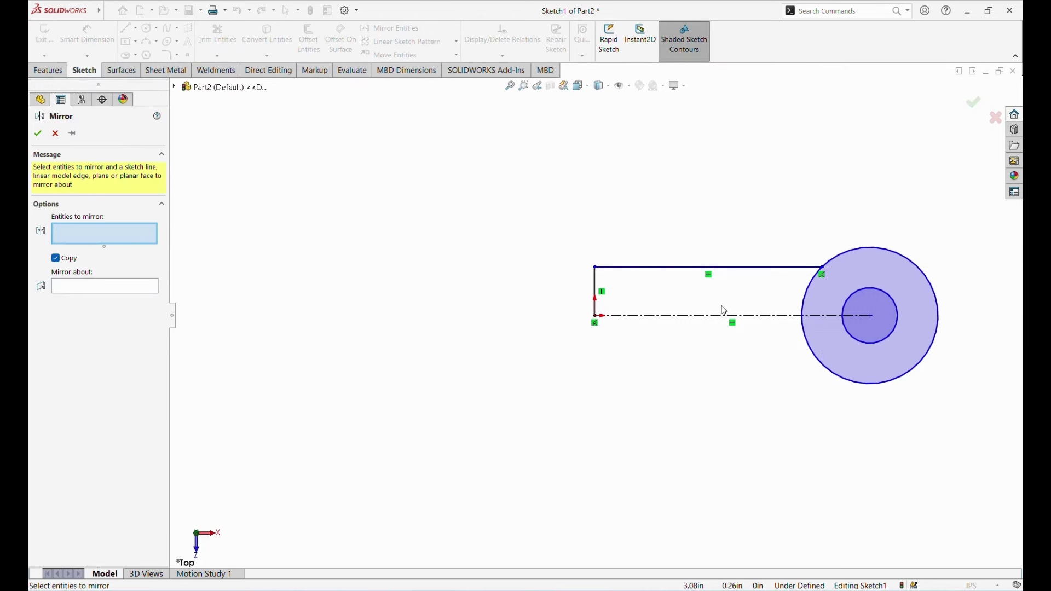
left_click(708, 322)
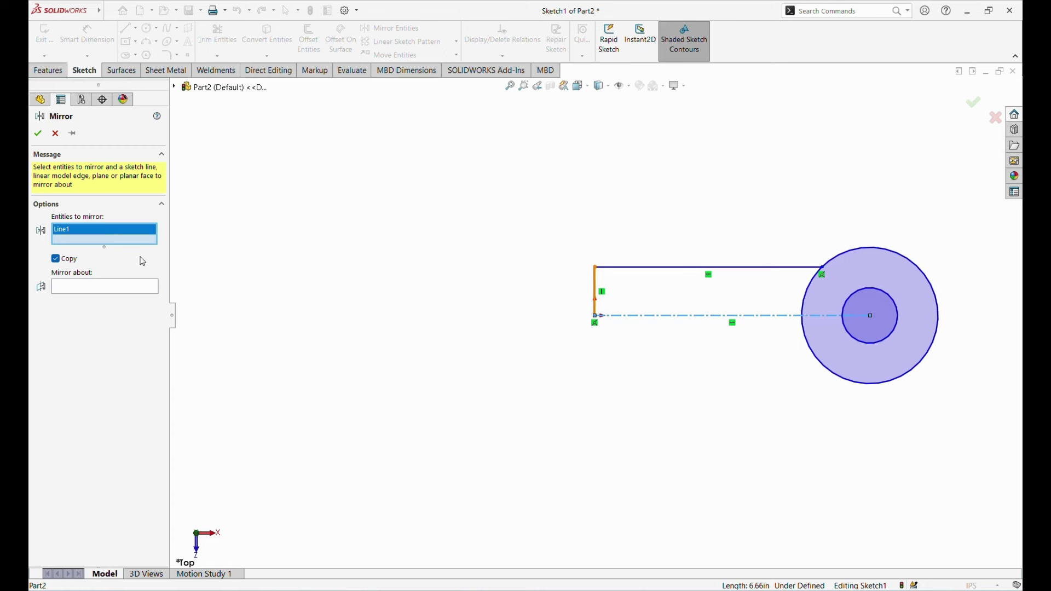
right_click(125, 233)
left_click(158, 254)
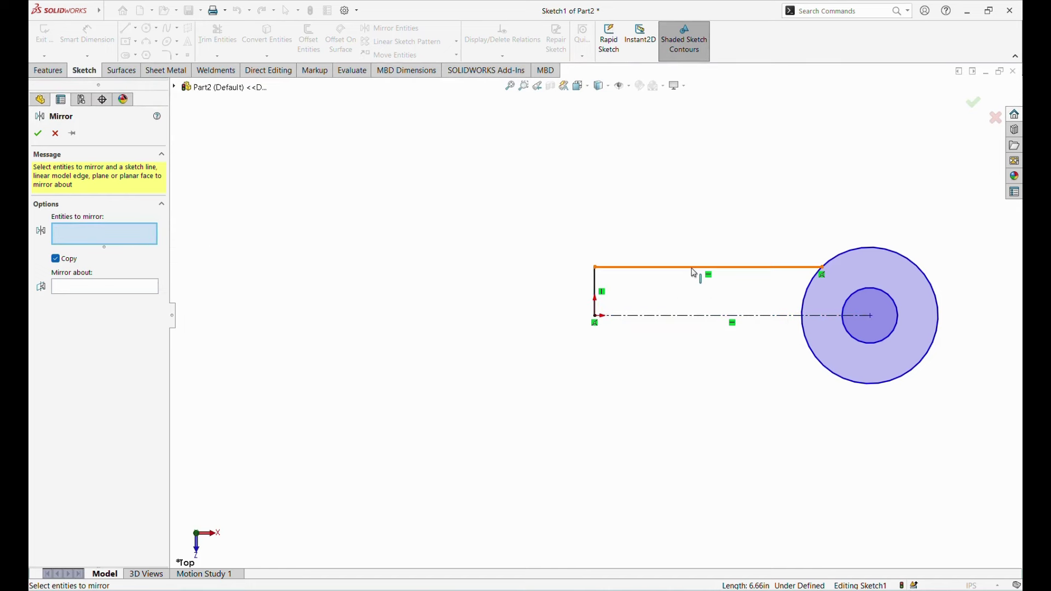
left_click(694, 270)
left_click(595, 291)
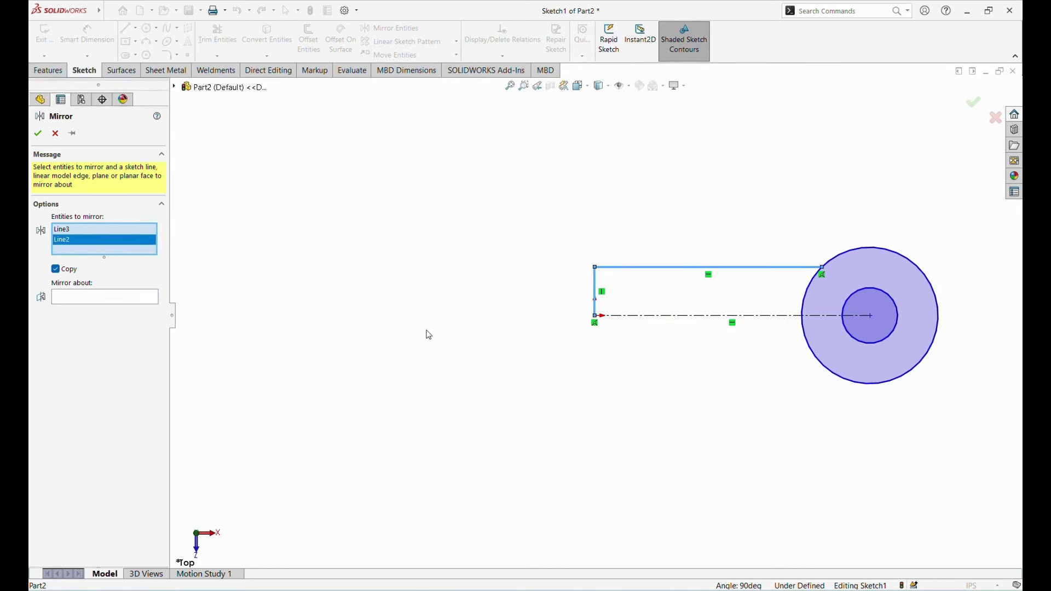
left_click(143, 302)
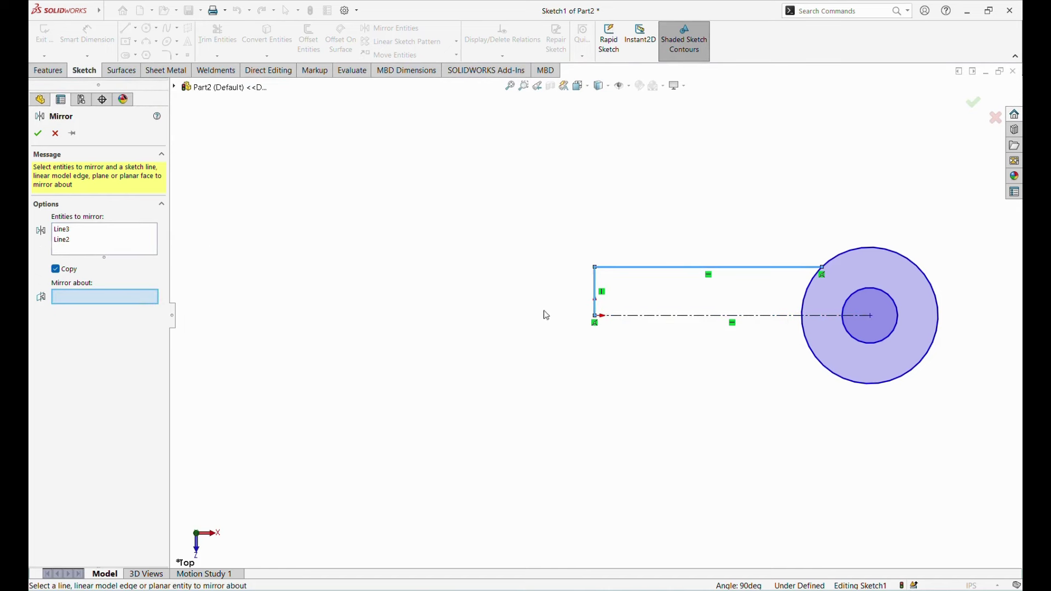
left_click(703, 322)
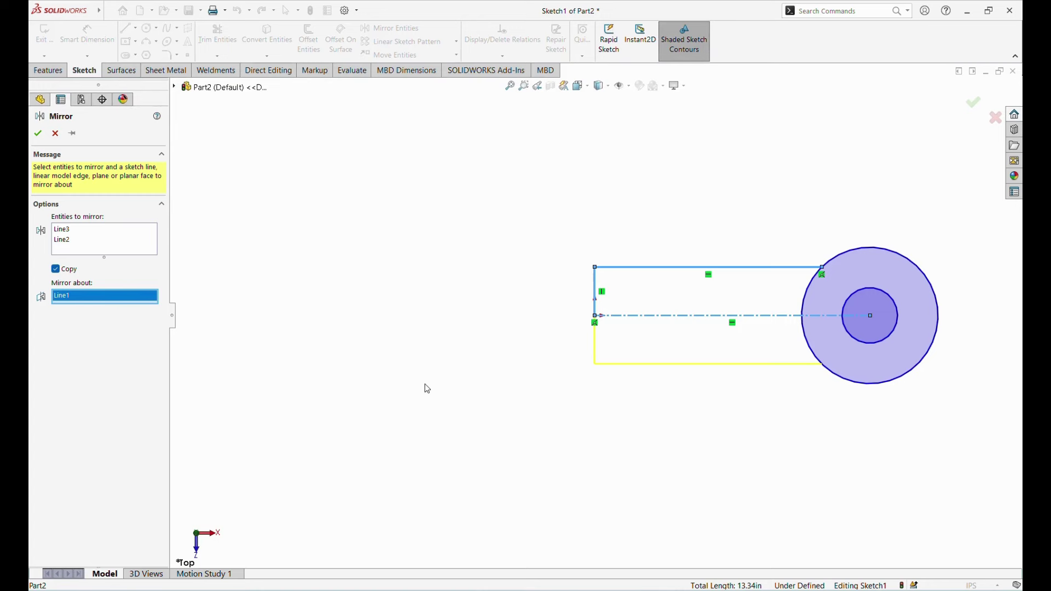
left_click(37, 134)
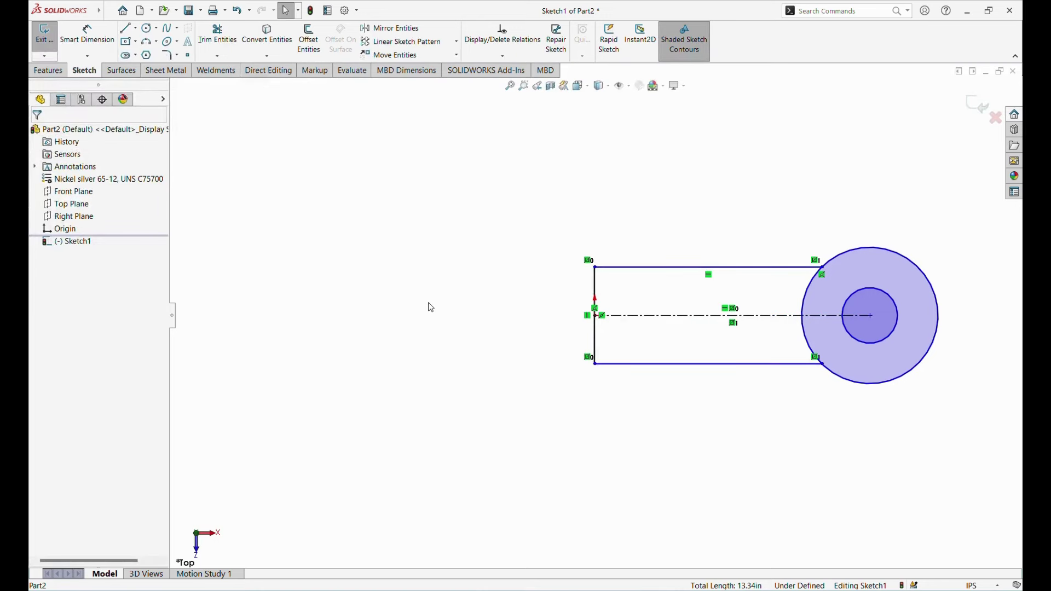
Draw a small hole circle, radius about 0.42, on the centerline near the left end
left_click(146, 28)
left_click(643, 315)
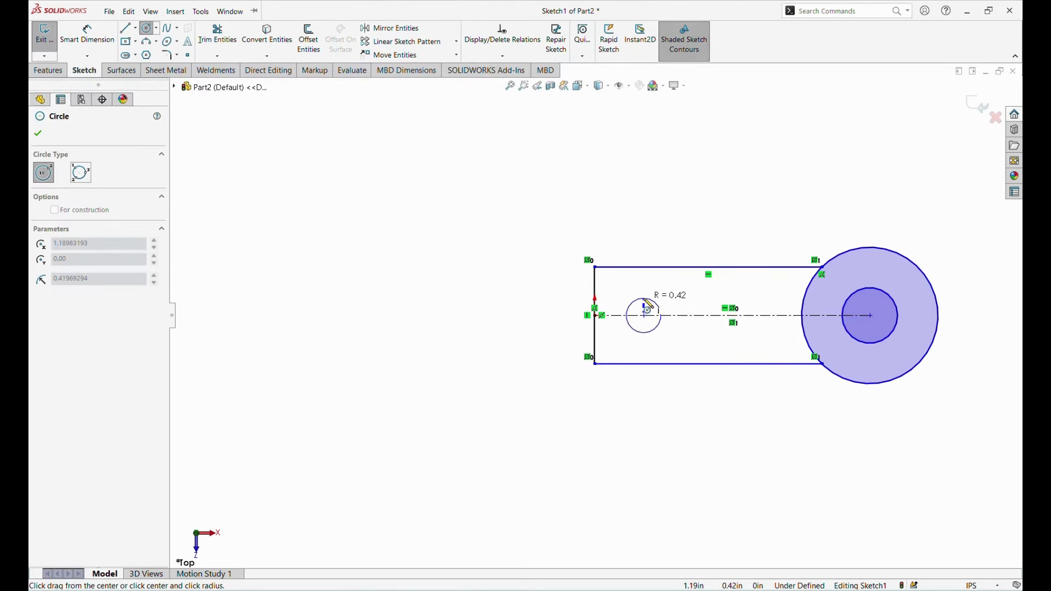
left_click(645, 299)
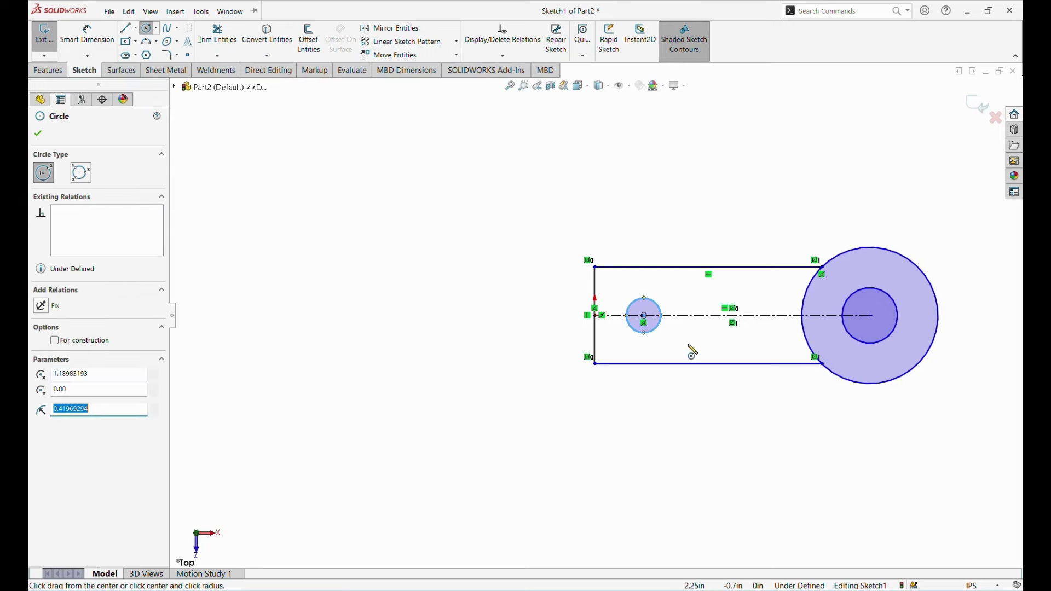
Dimension the large circle to Ø2.75 and the inner concentric circle to Ø1.50
left_click(87, 34)
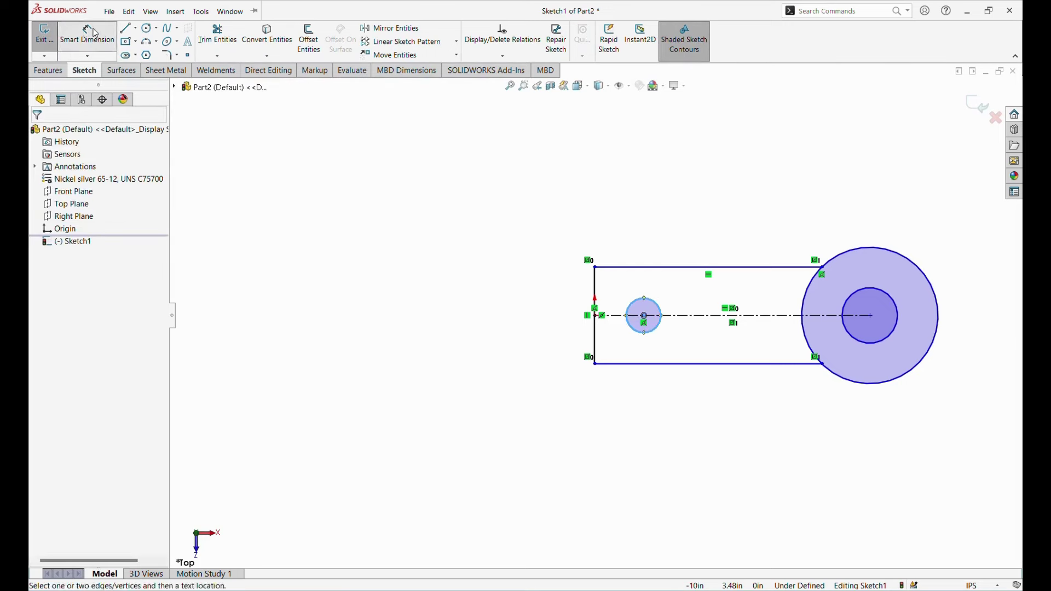
left_click(201, 11)
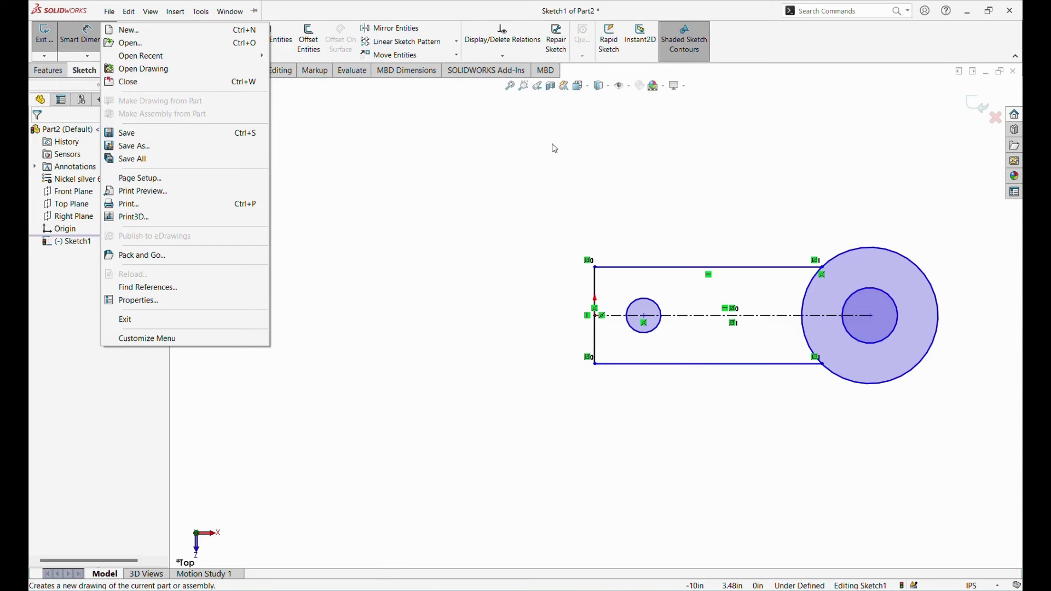
left_click(554, 146)
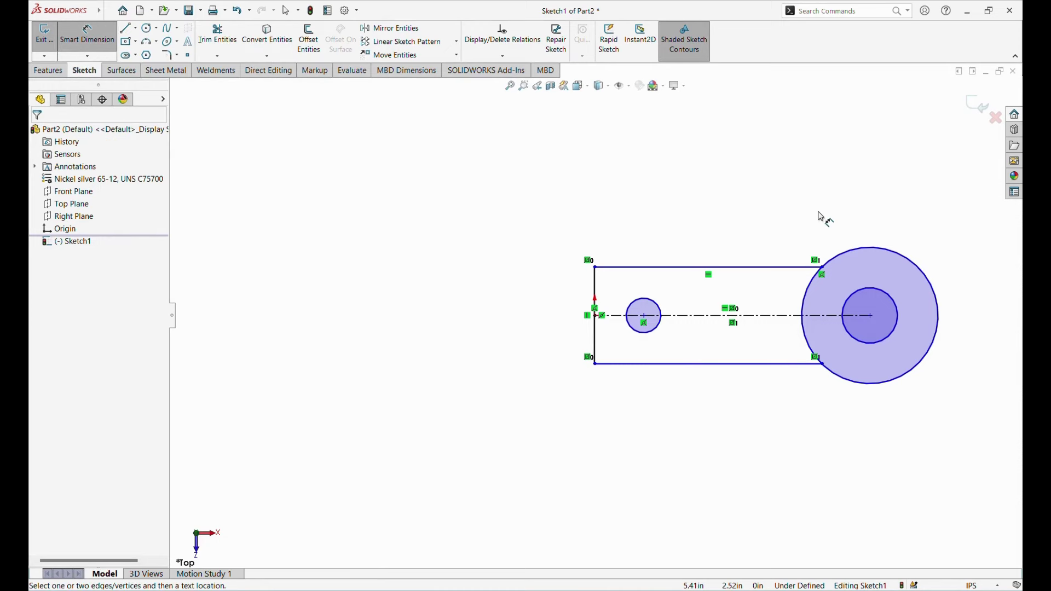
left_click(921, 266)
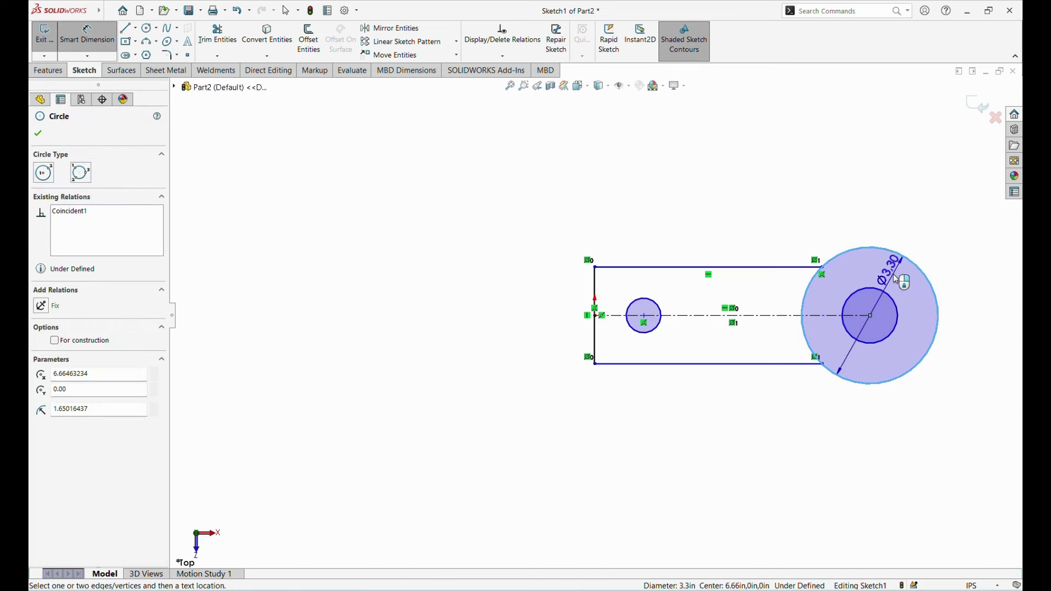
left_click(897, 278)
key("BackSpace")
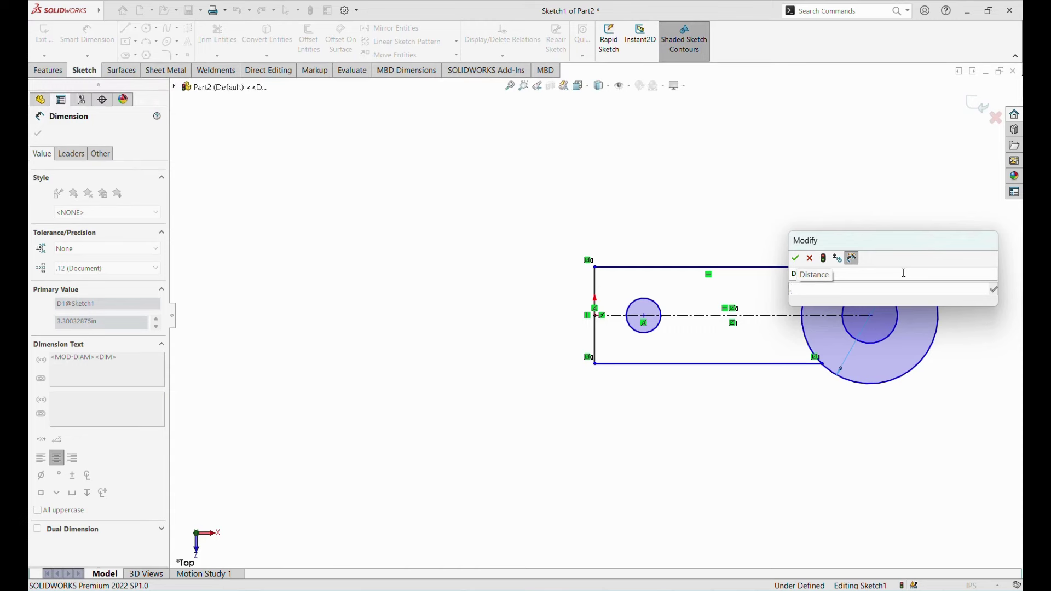
type("2.7")
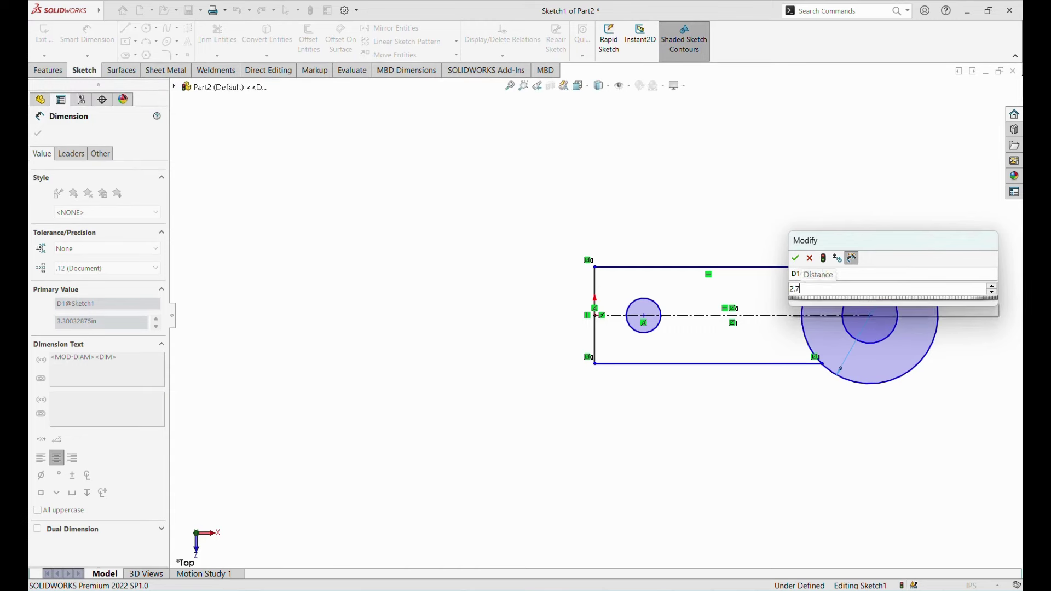
type("5")
key("Return")
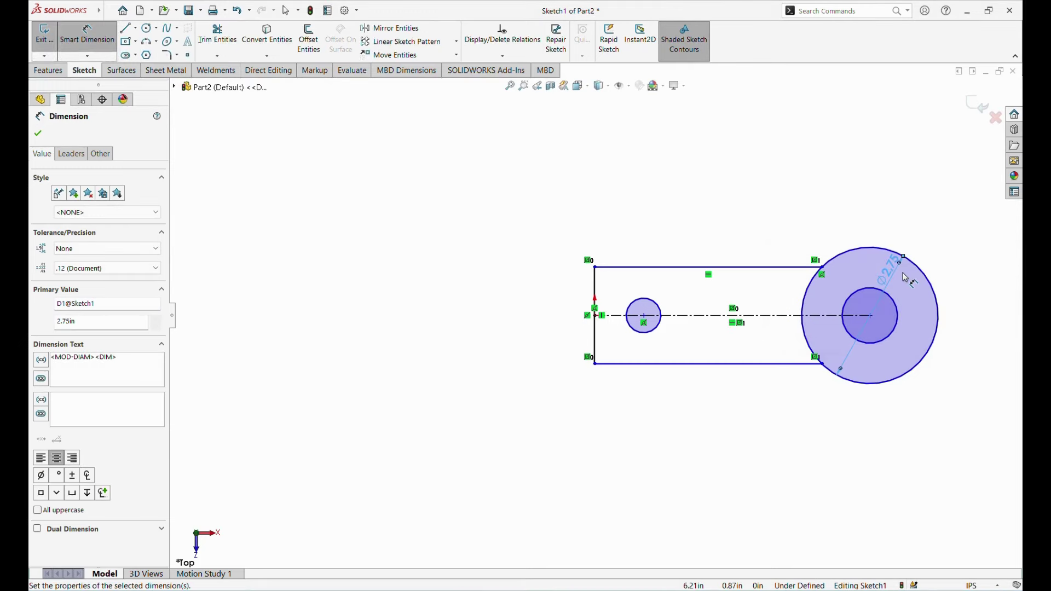
left_click(895, 303)
left_click(880, 315)
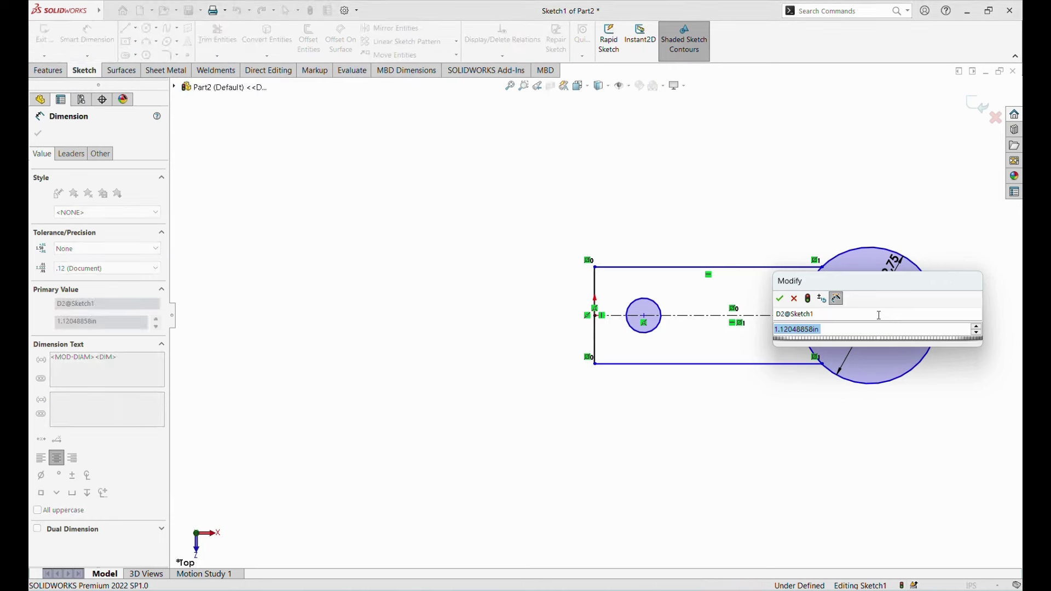
type("1.")
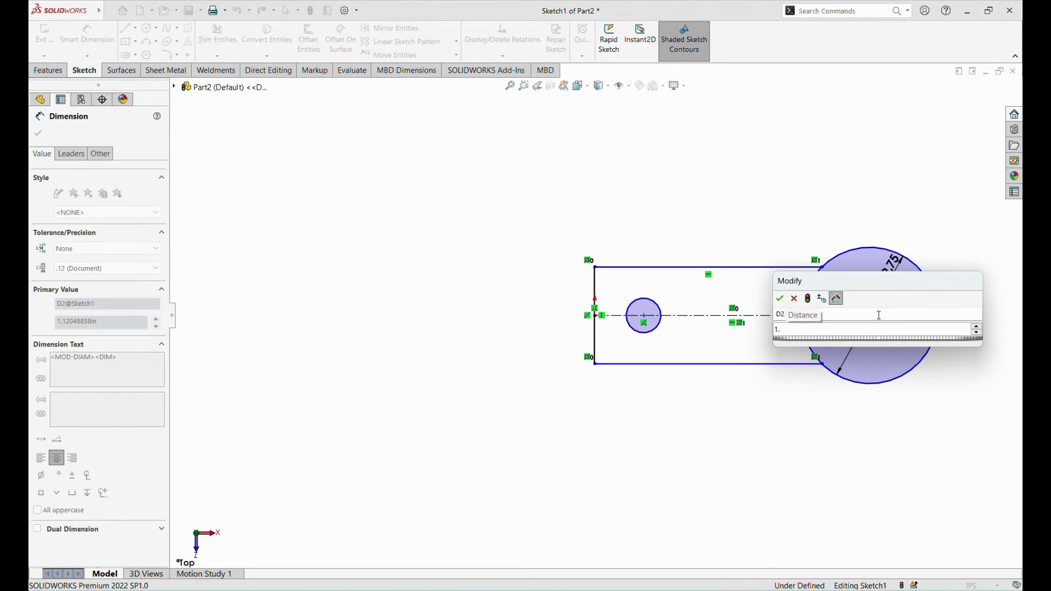
type("5")
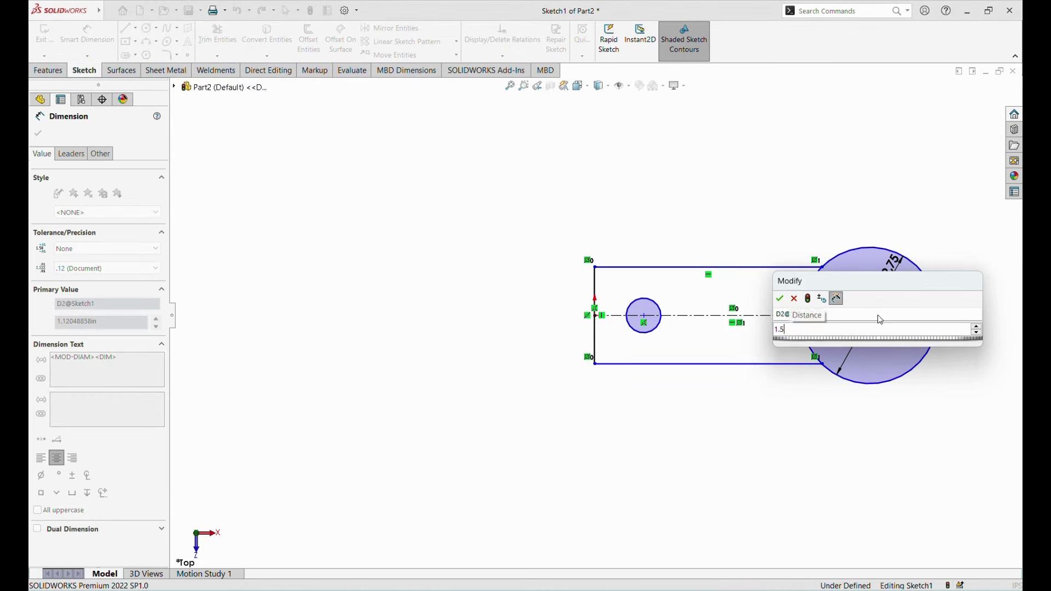
key("Return")
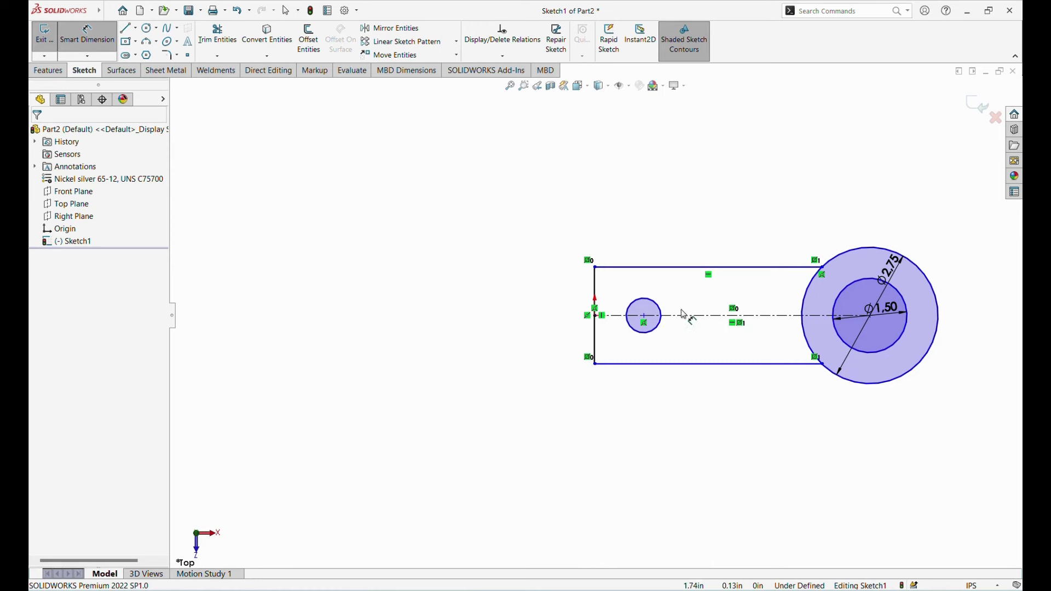
Set the ring centre 3.50 from the origin and place a height dimension on the left edge
left_click(689, 316)
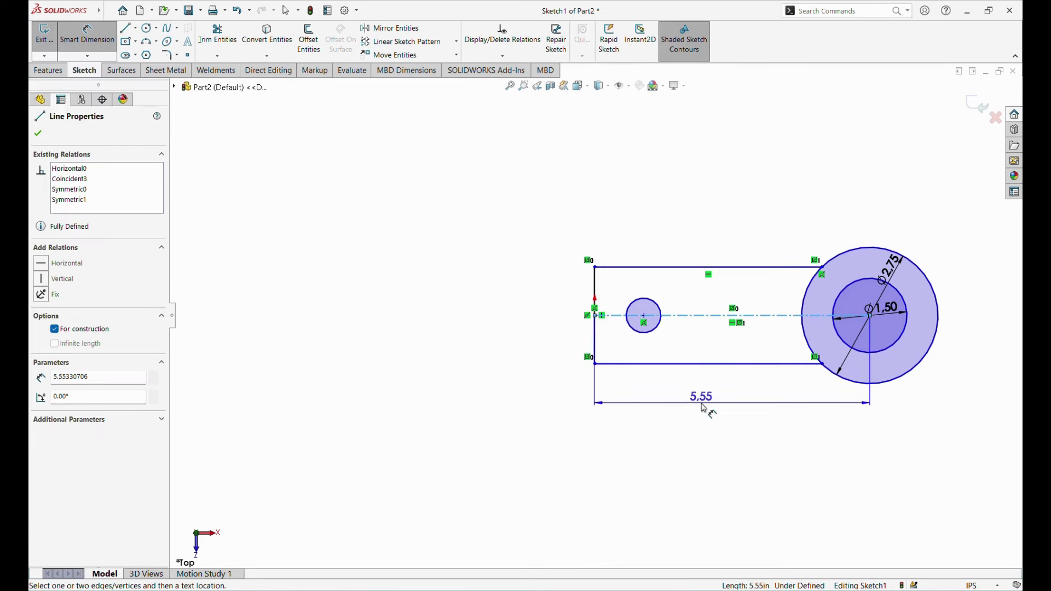
left_click(695, 402)
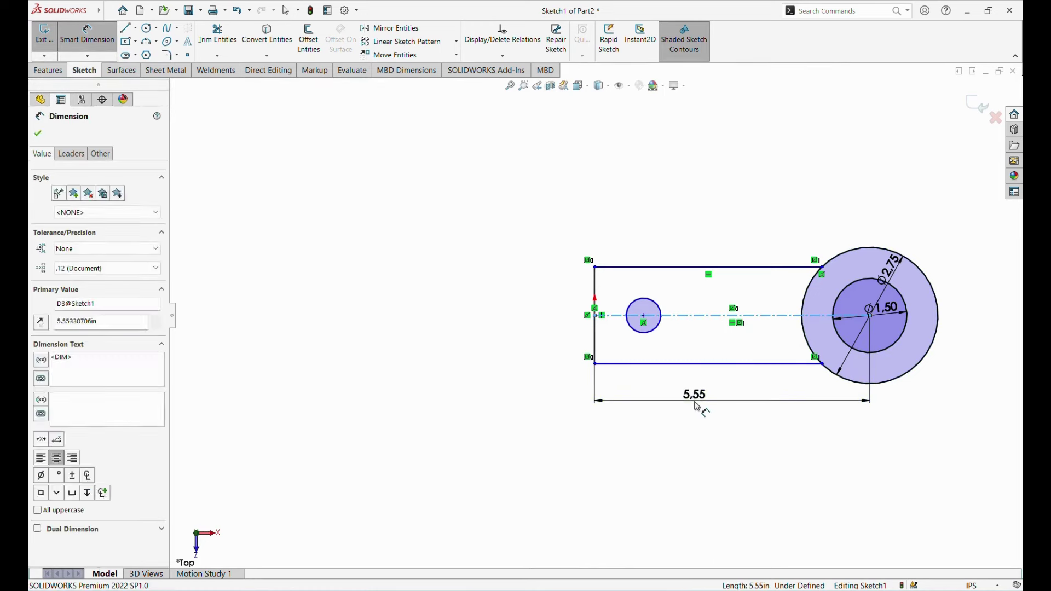
type("3,5")
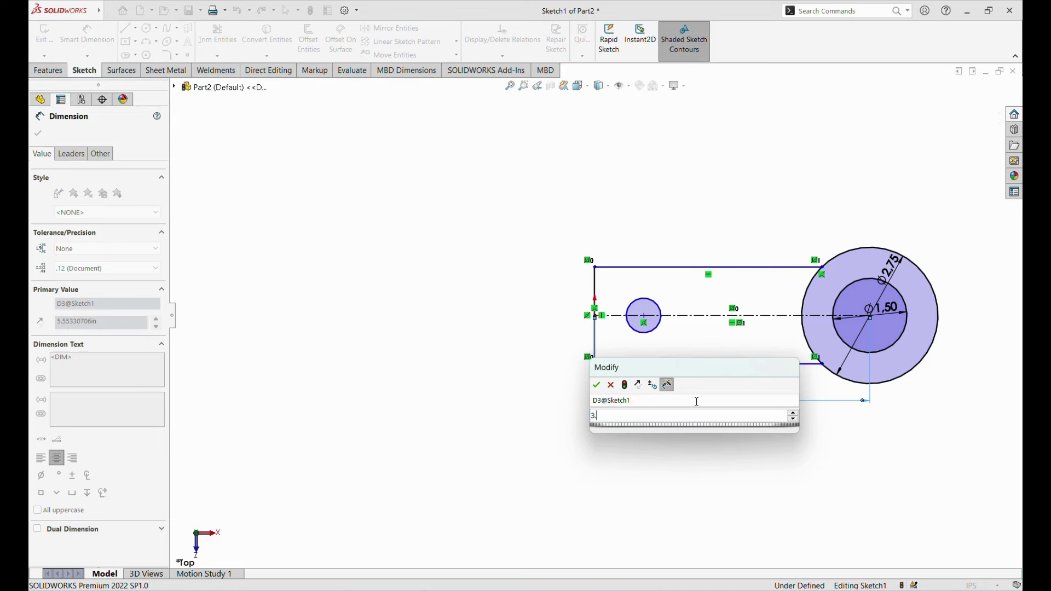
key("Return")
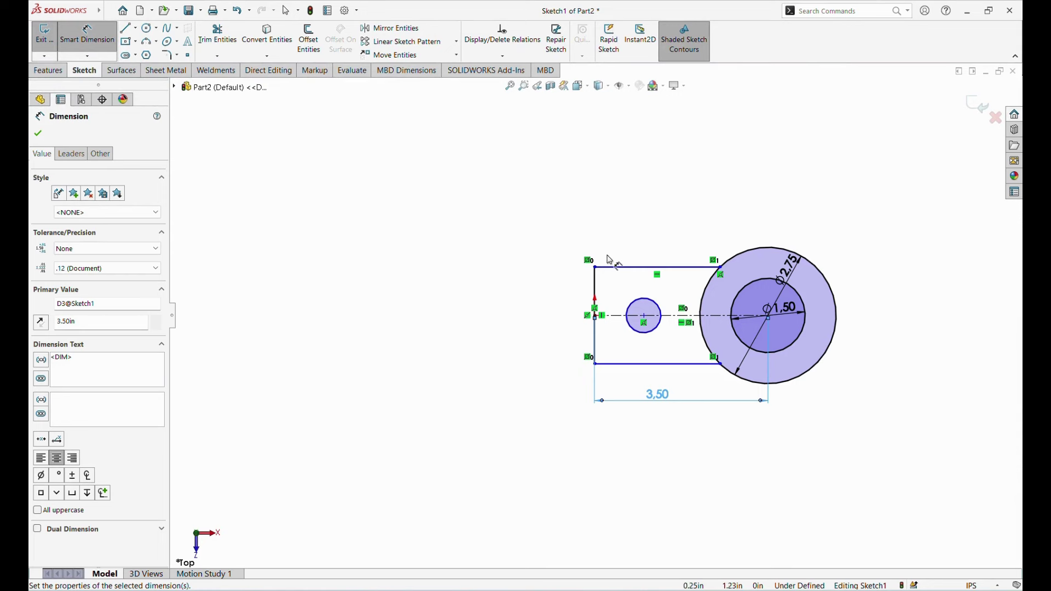
left_click(597, 294)
left_click(536, 317)
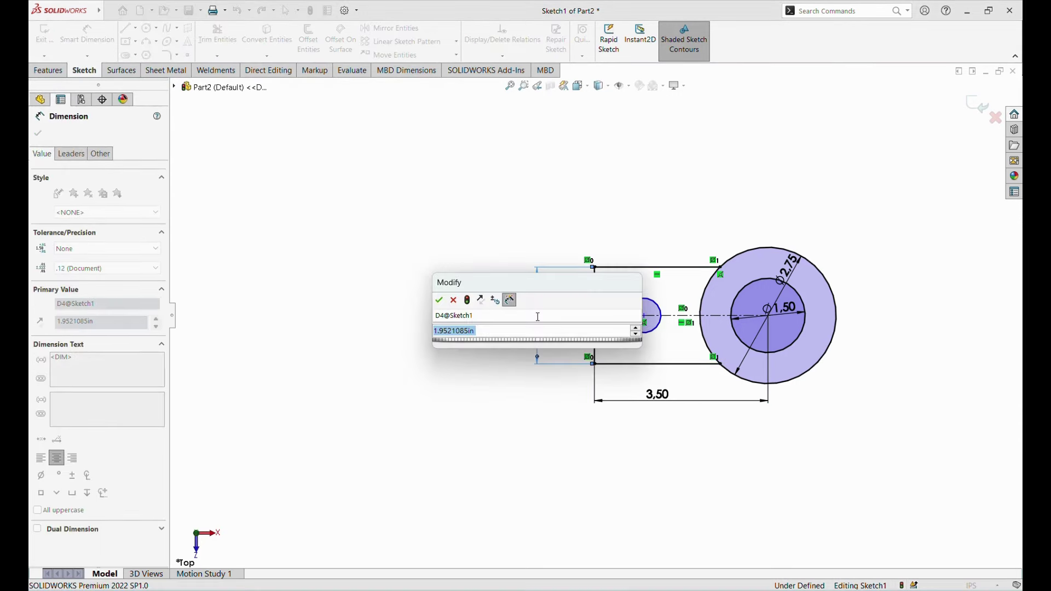
Set the plate height to 2.50 and the small hole diameter to 0.75
key("BackSpace")
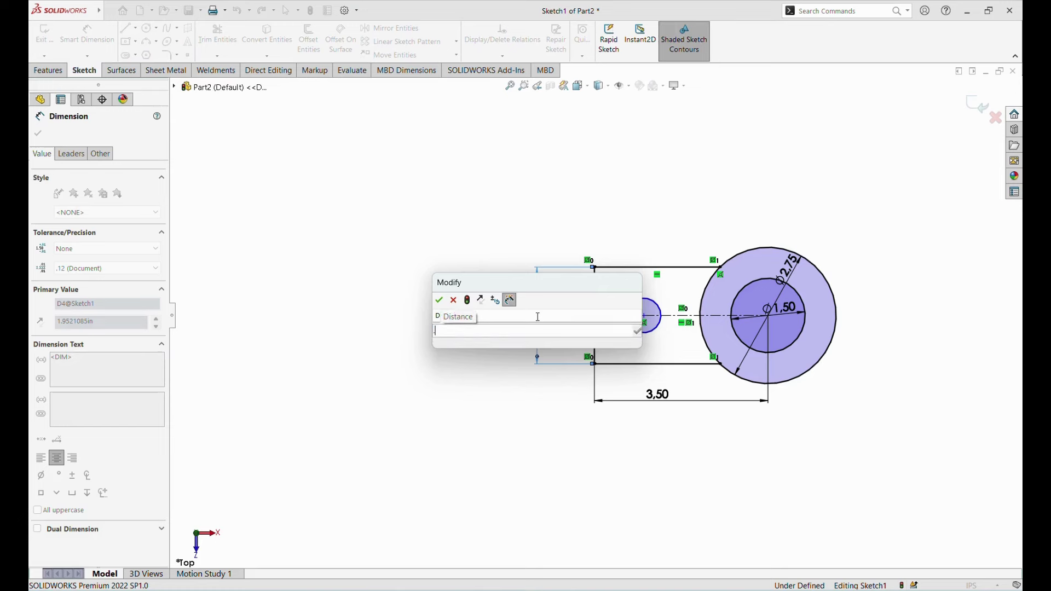
type("2.5")
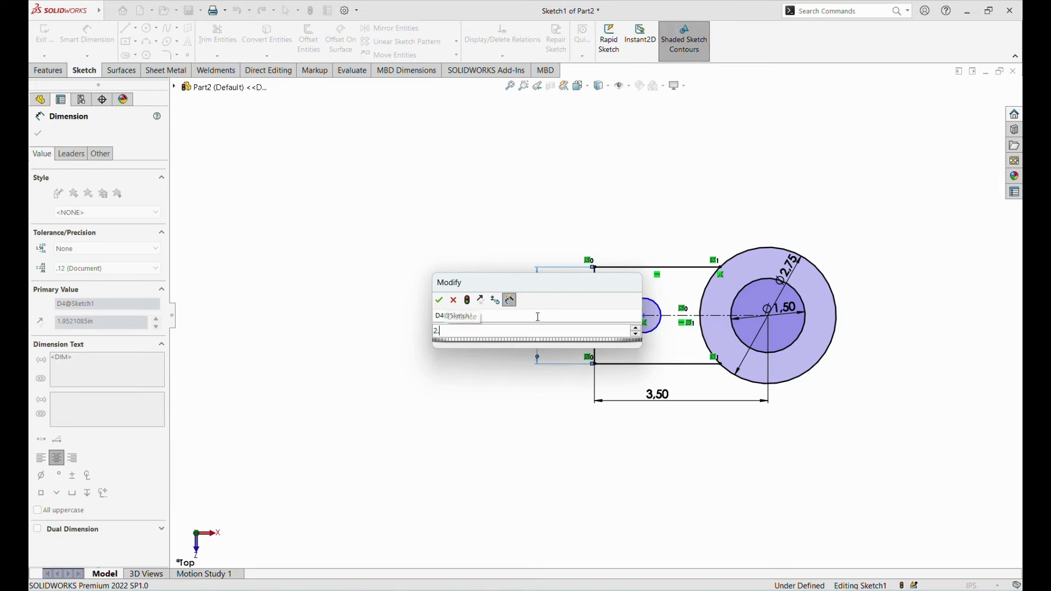
key("Return")
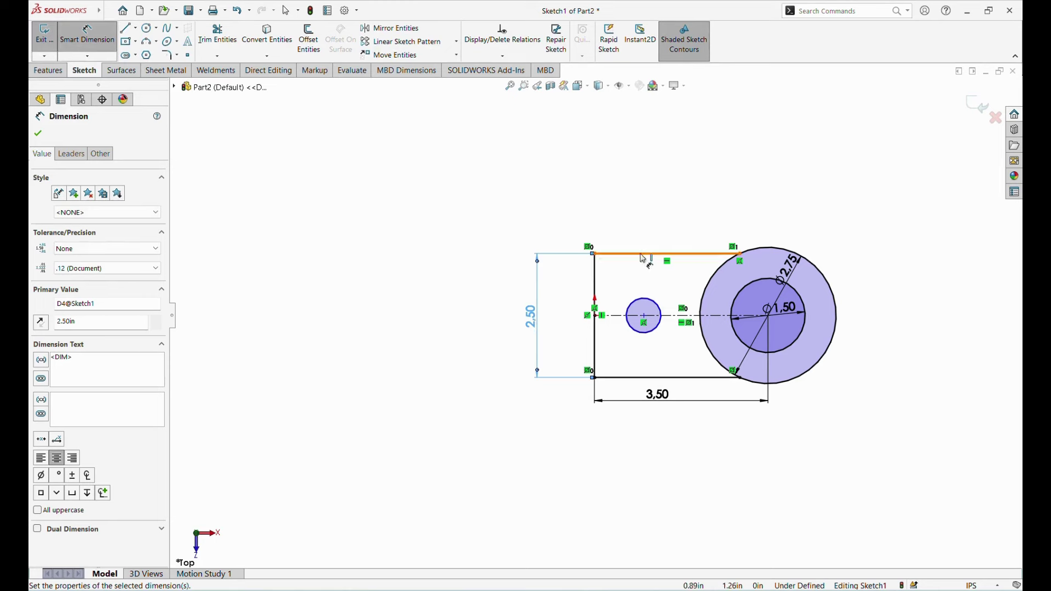
scroll(679, 348, "down", 1)
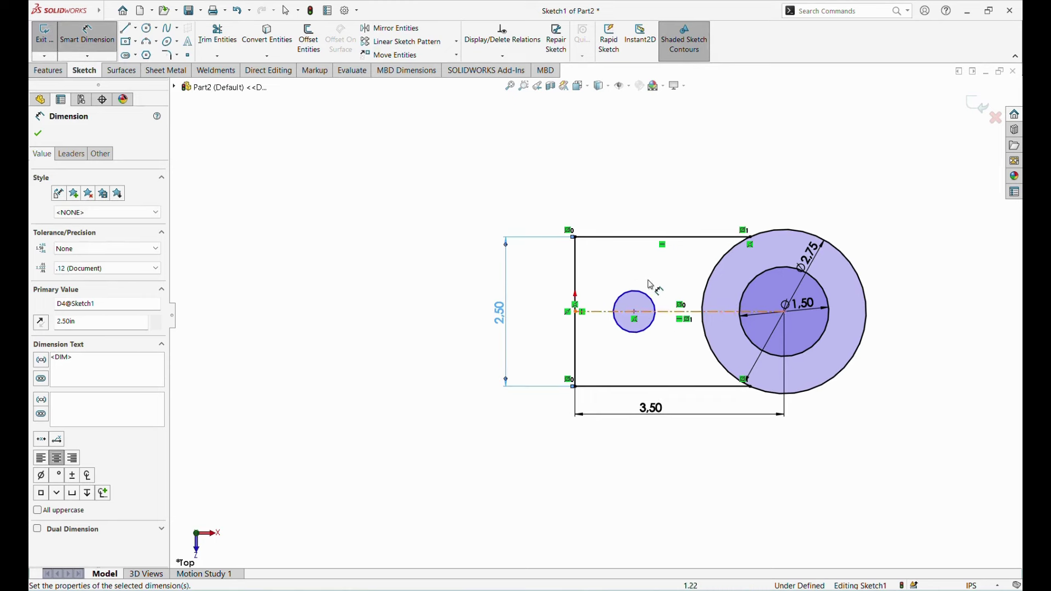
left_click(649, 300)
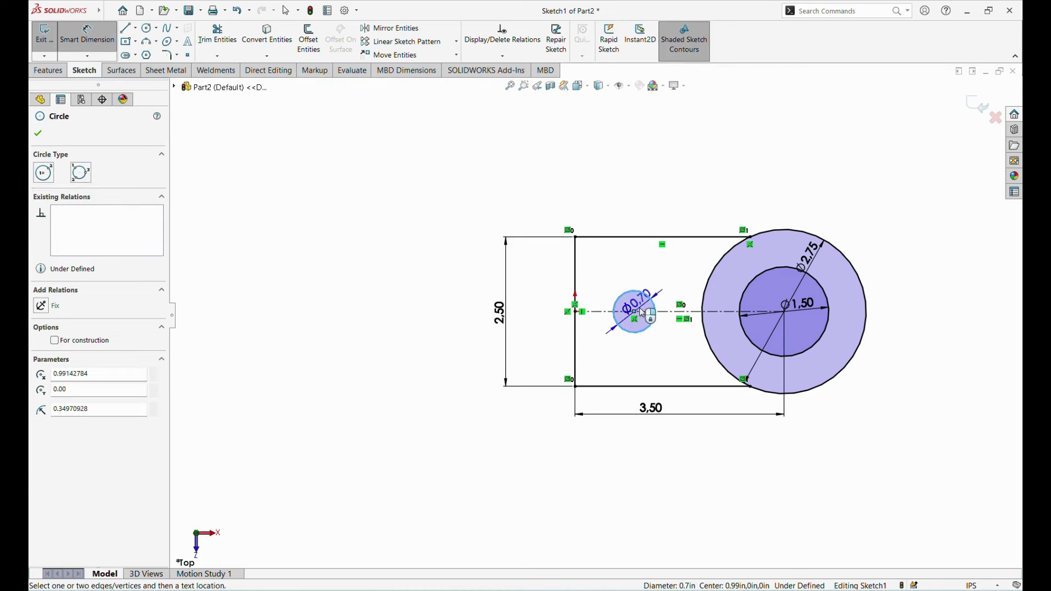
left_click(641, 311)
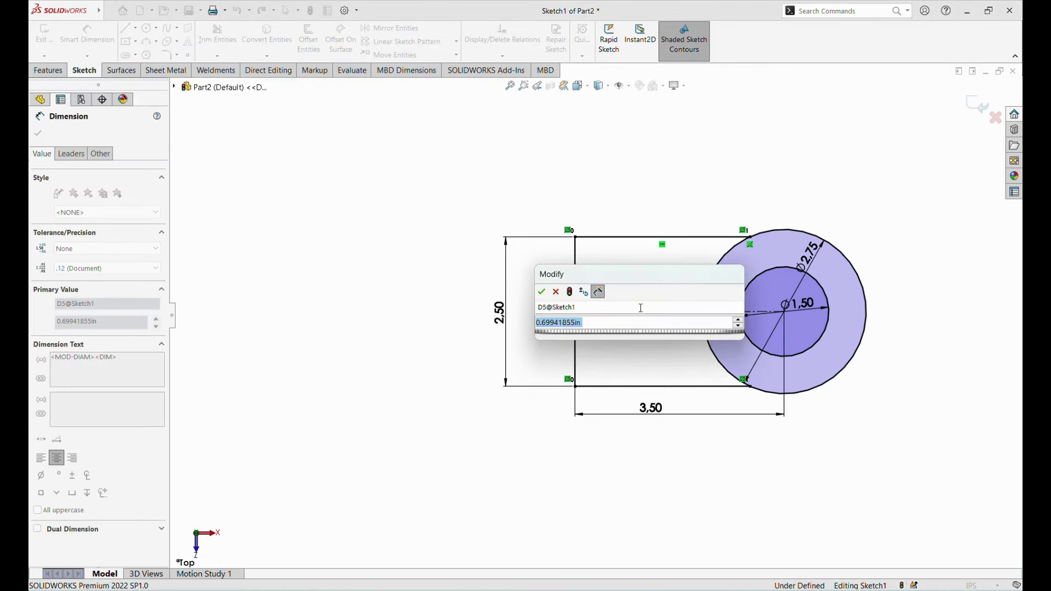
type(".75")
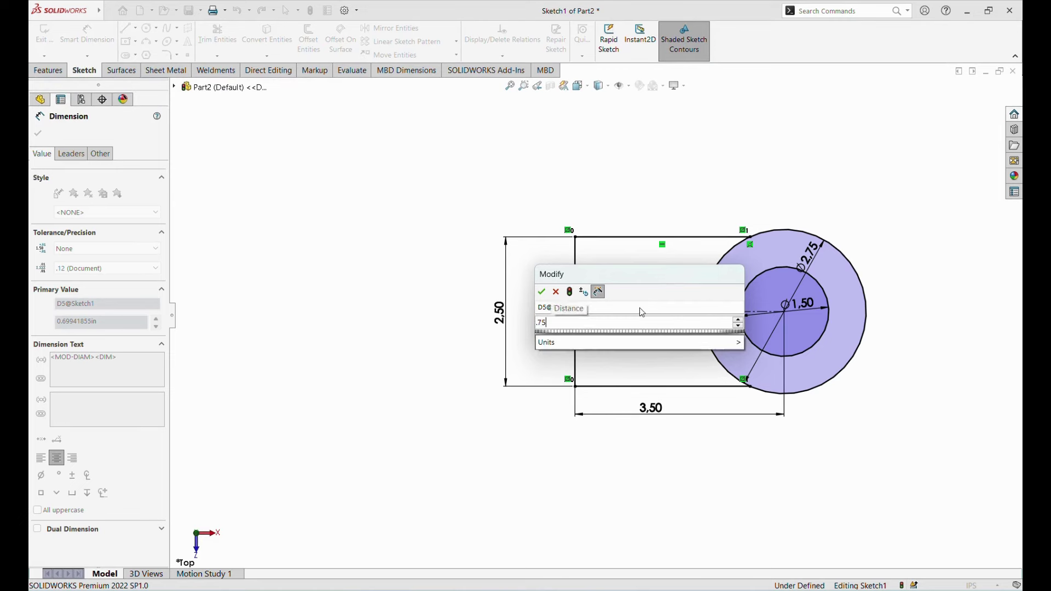
key("Return")
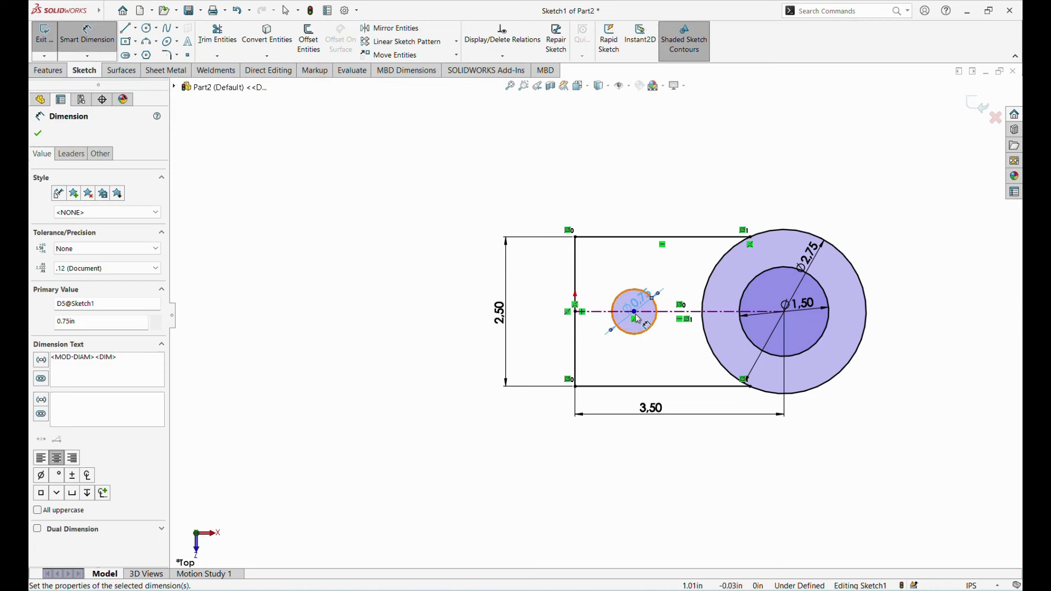
Position the small hole's centre 0.75 from the plate's left edge
left_click(577, 355)
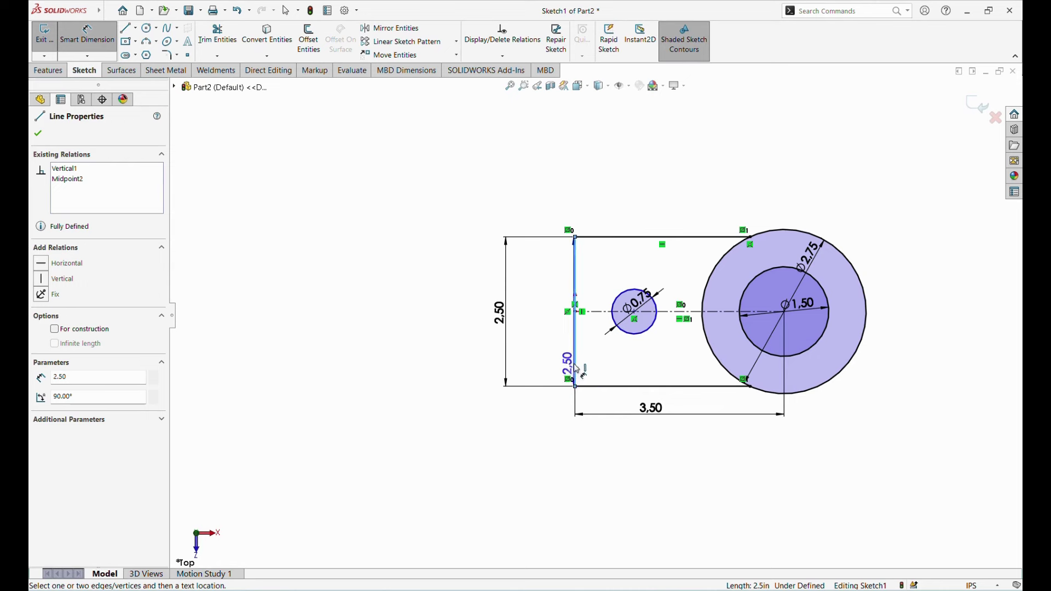
left_click(634, 312)
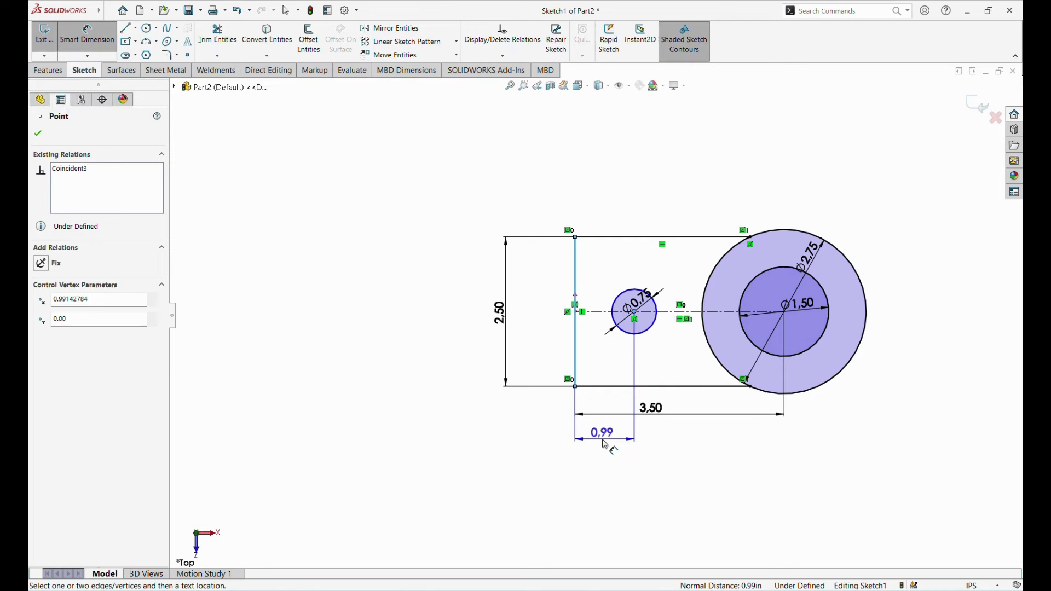
left_click(606, 445)
type("0.75")
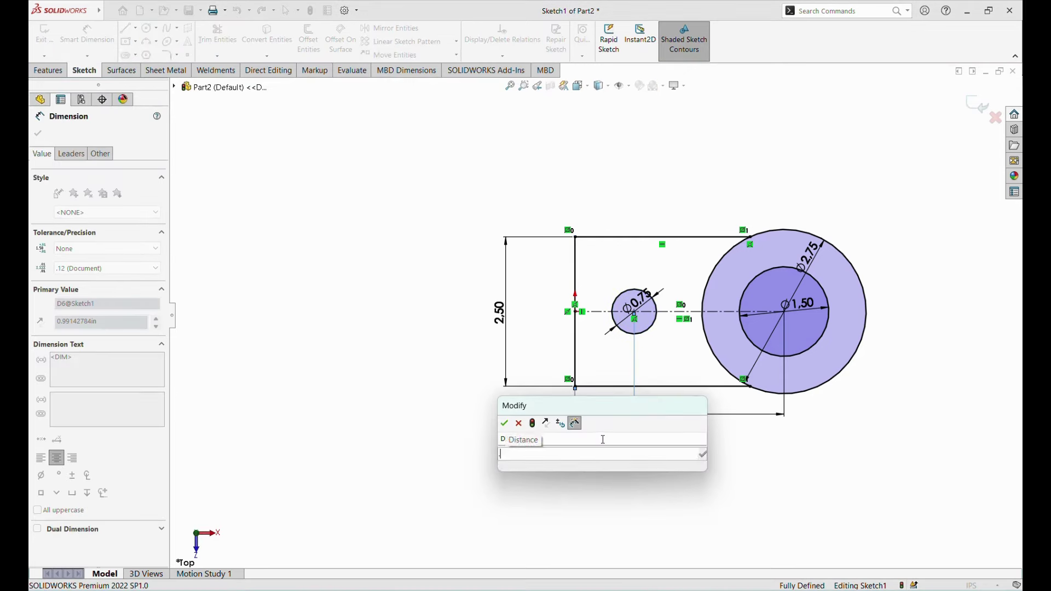
key("Return")
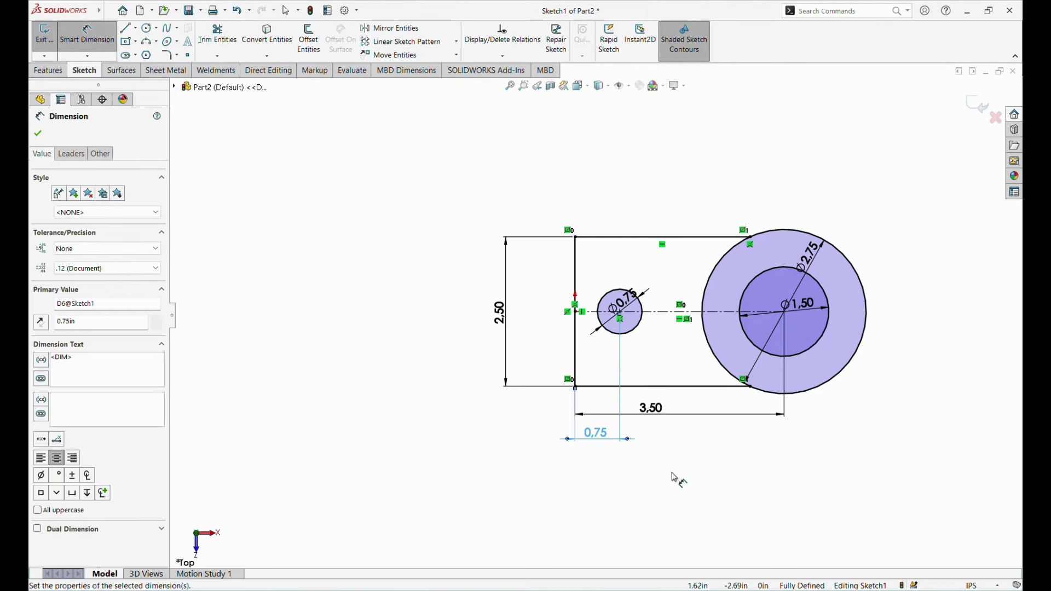
Trim away the two left arcs of the Ø2.75 circle overlapping the plate
key("Escape")
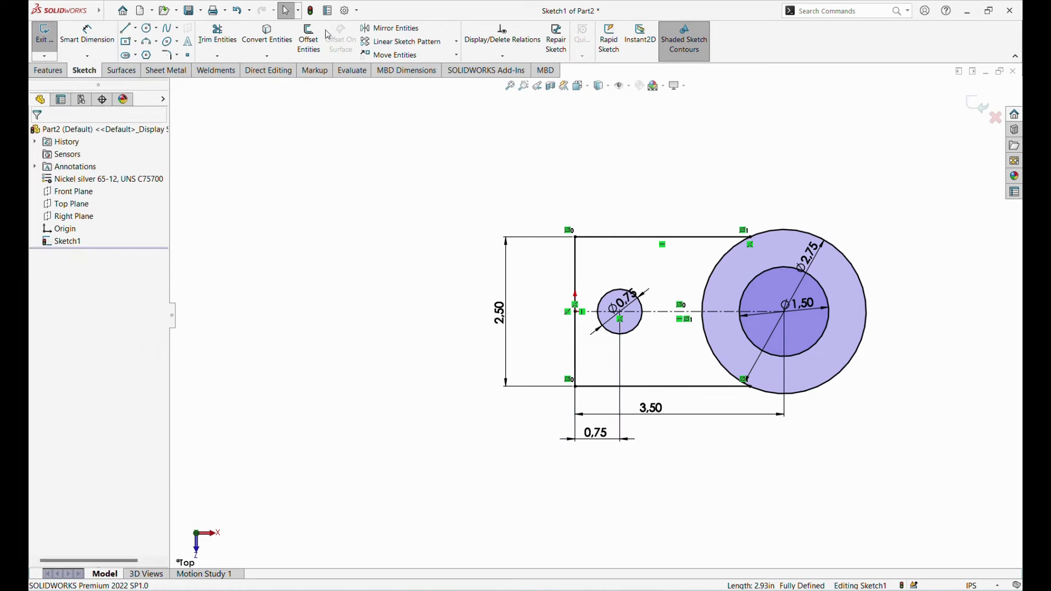
left_click(217, 34)
left_click(715, 356)
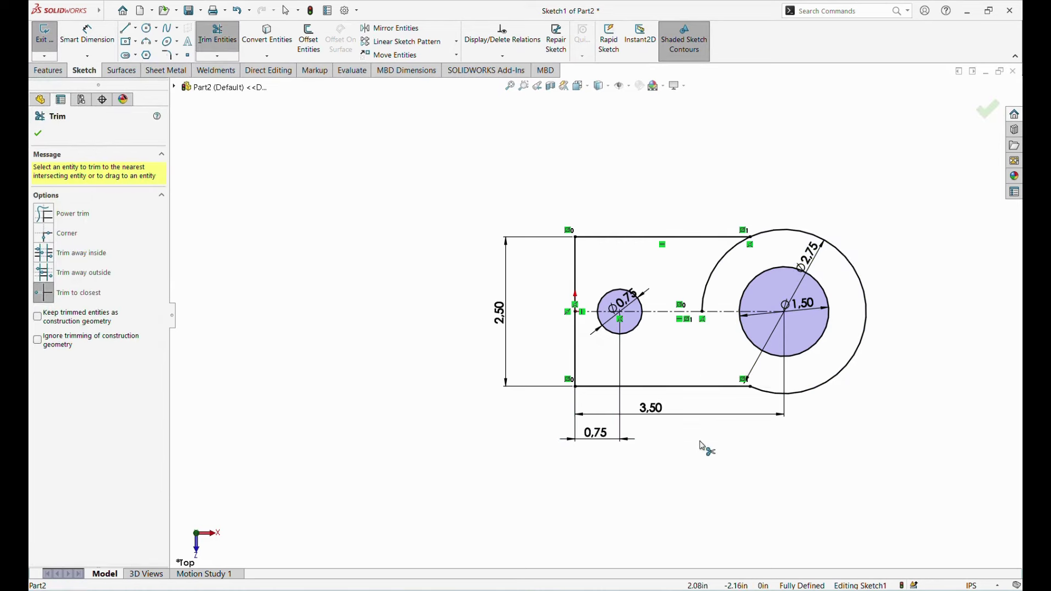
left_click(713, 277)
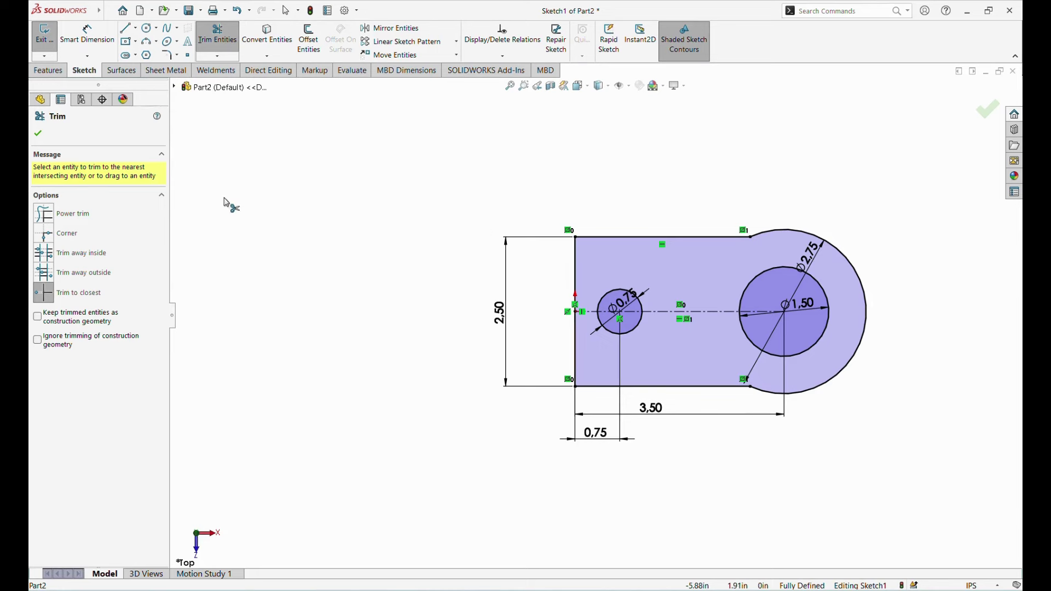
left_click(38, 133)
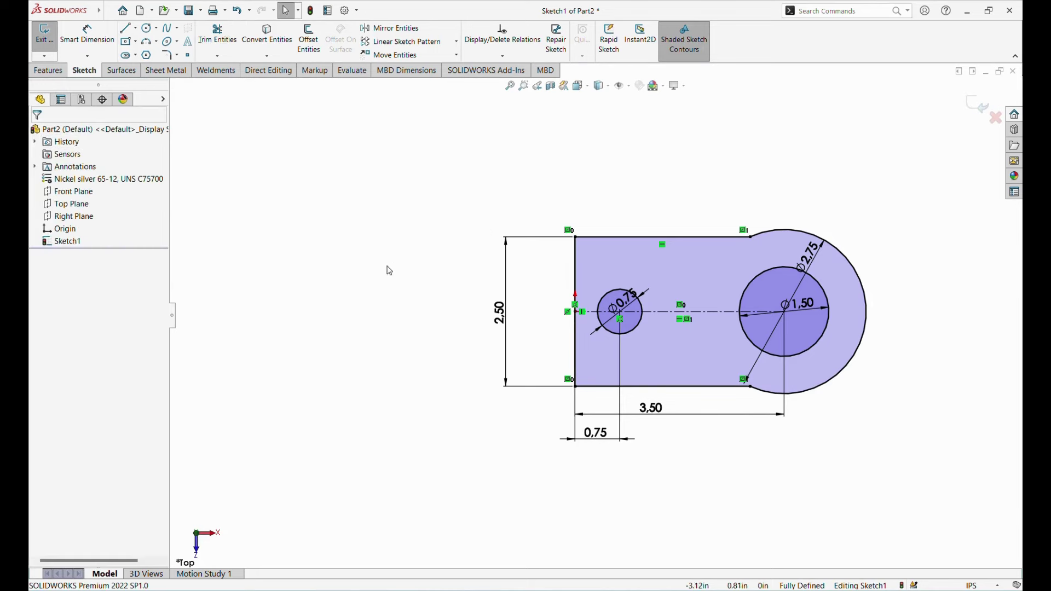
Change the plate height dimension from 2.50 to 2.00
double_click(500, 311)
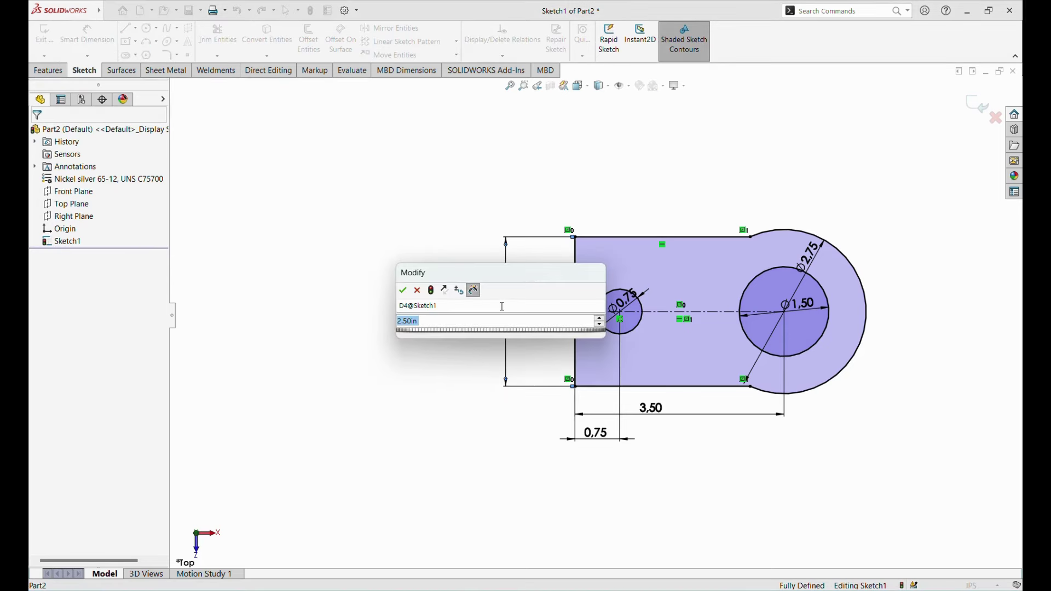
type("2")
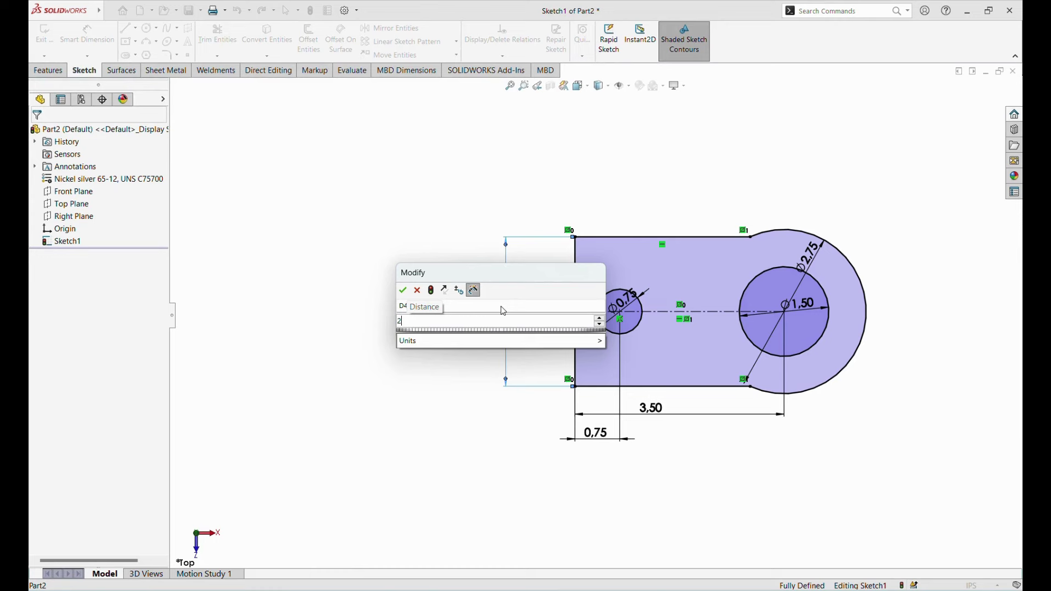
key("Return")
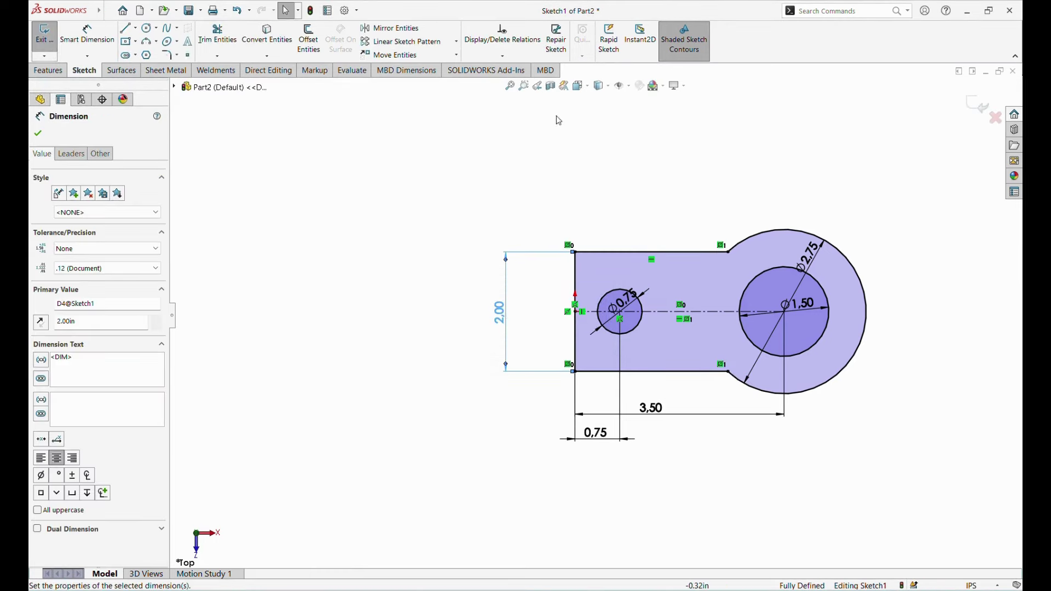
left_click(609, 193)
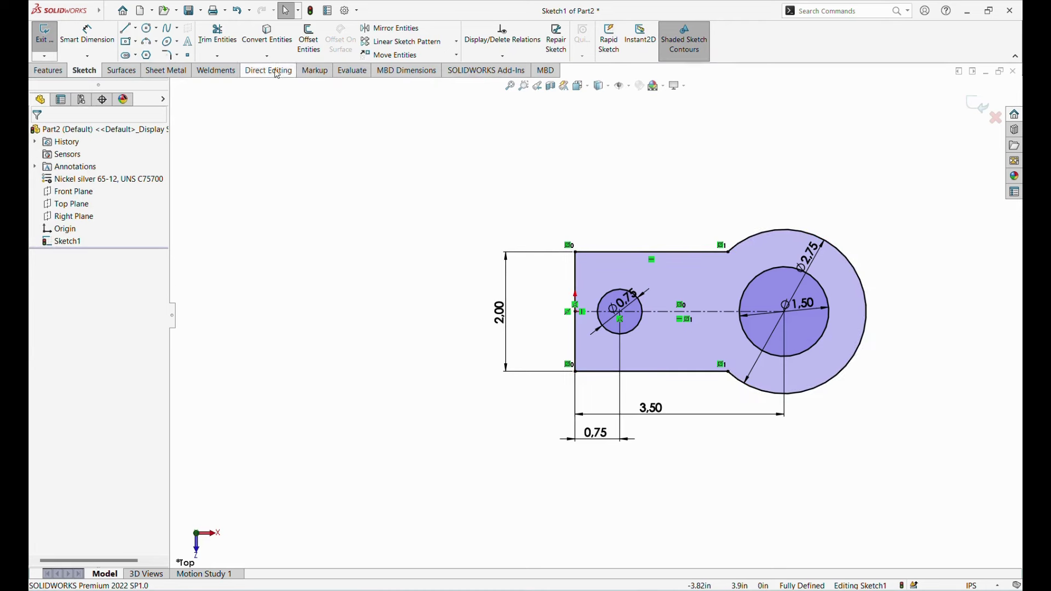
Fillet both inner plate-to-ring corners with a 0.375in sketch fillet
left_click(178, 55)
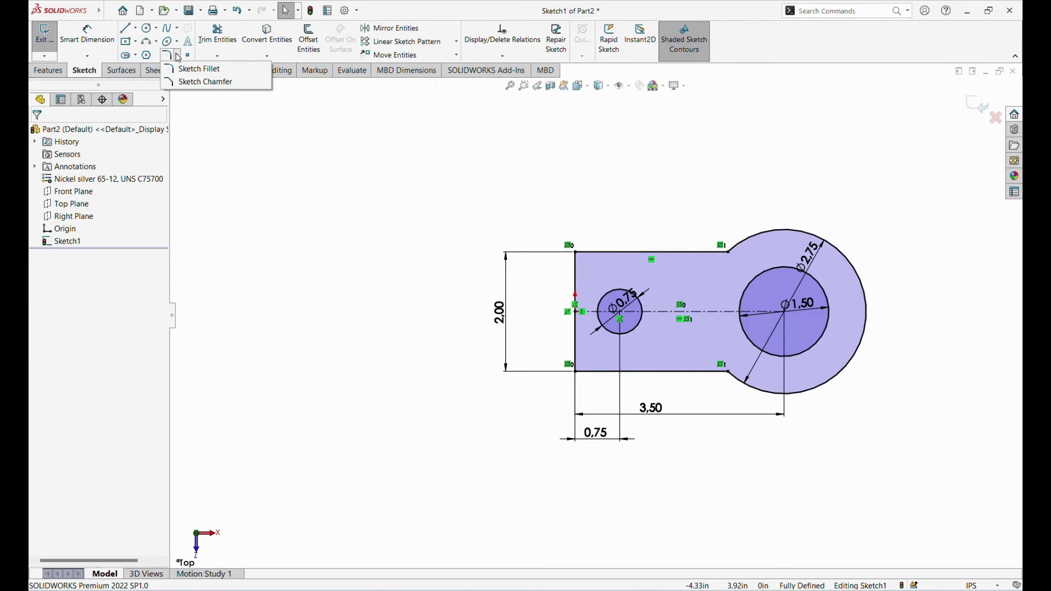
left_click(197, 69)
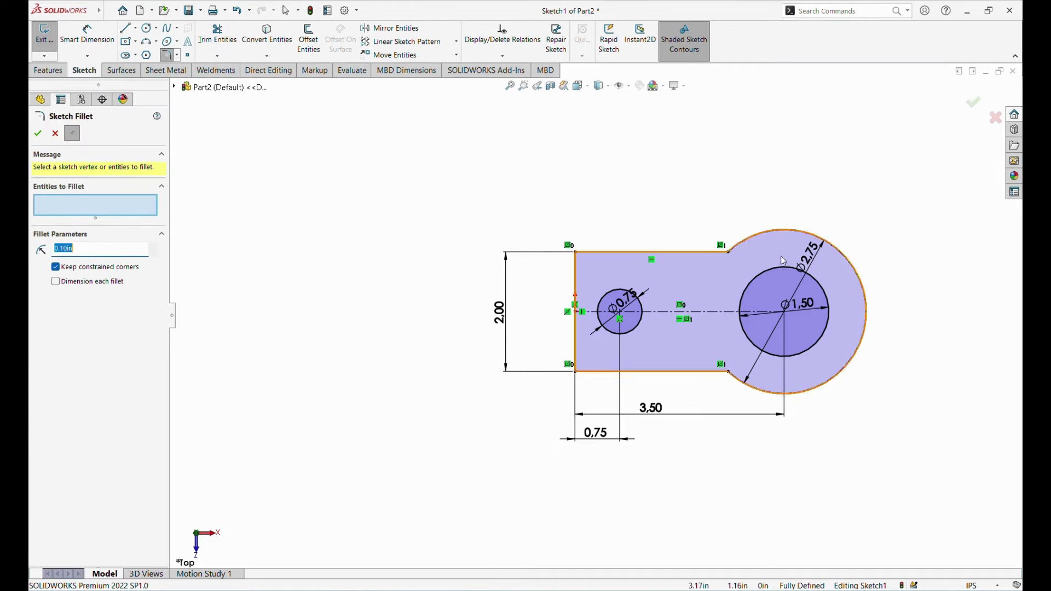
scroll(737, 246, "down", 5)
left_click(635, 314)
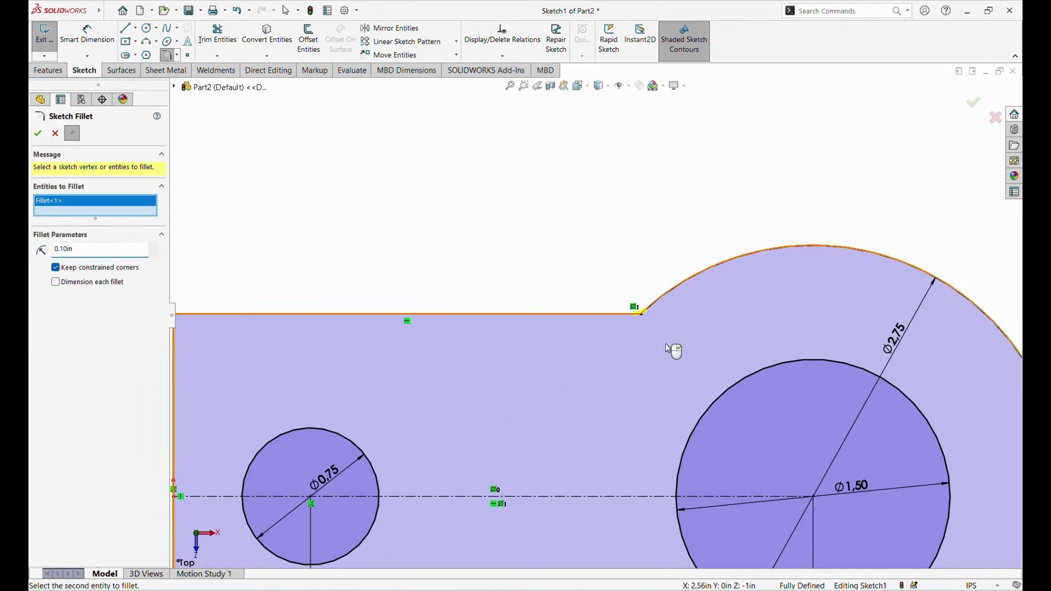
scroll(703, 415, "up", 3)
scroll(602, 318, "up", 2)
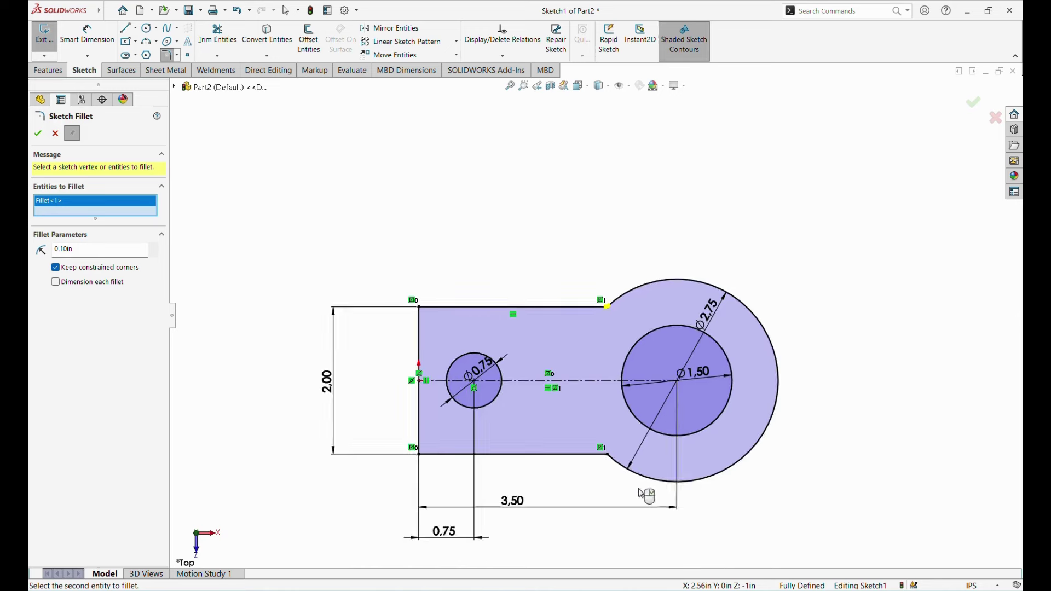
left_click(608, 455)
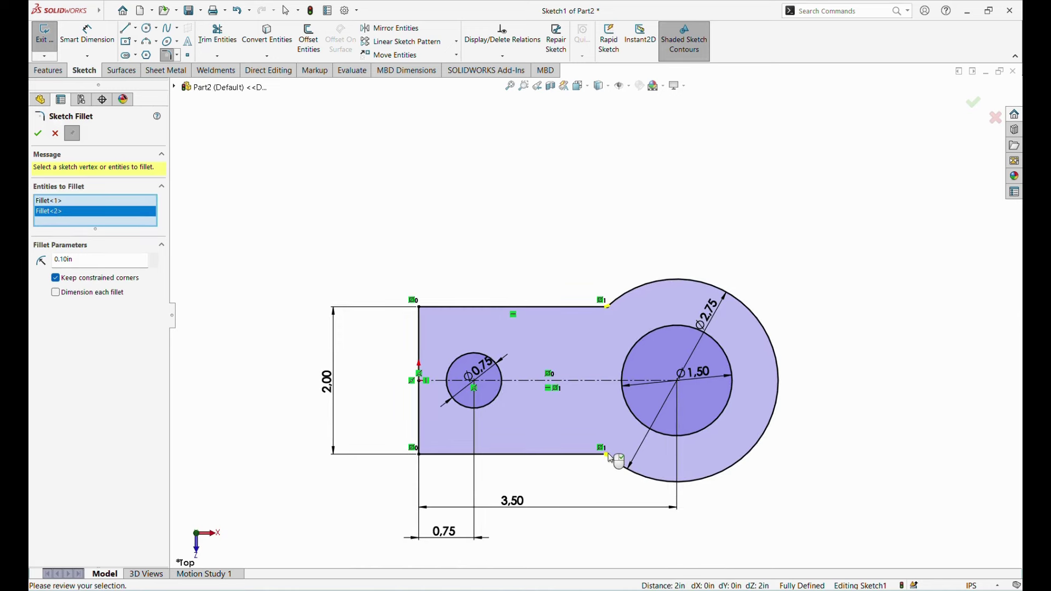
double_click(99, 263)
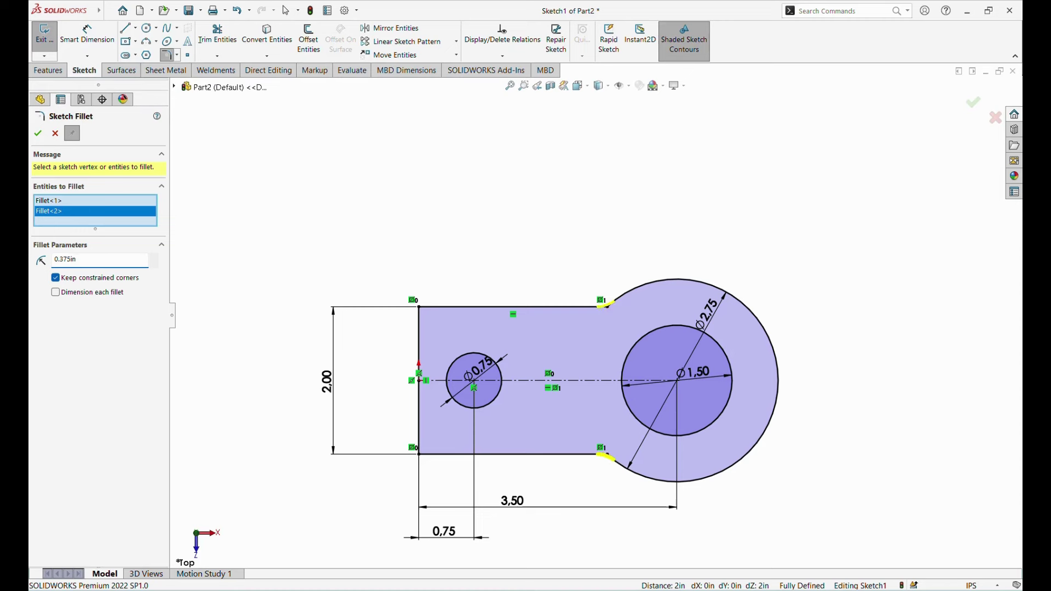
left_click(38, 134)
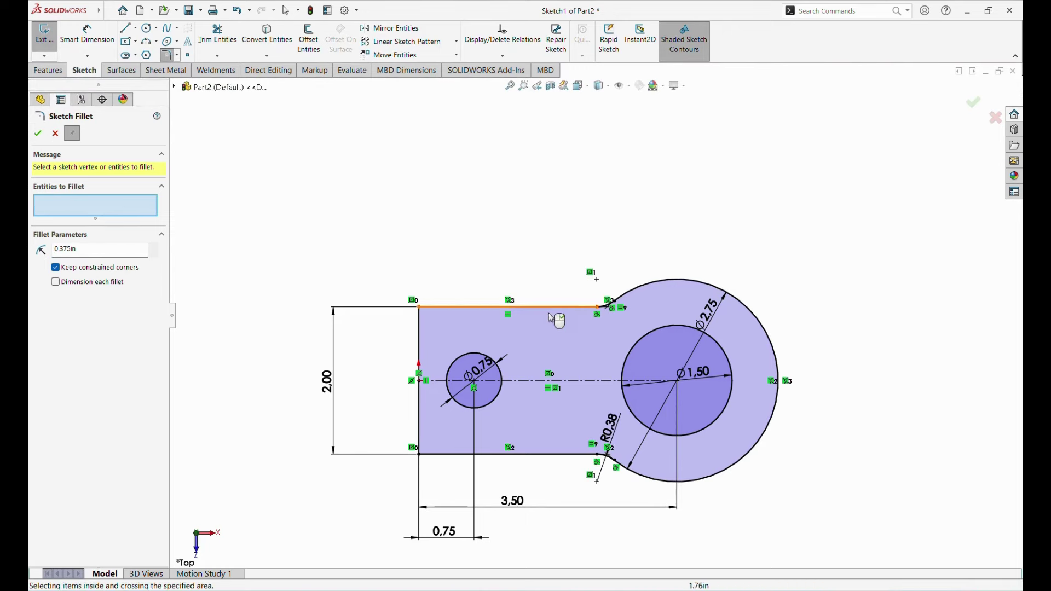
Tilt the view, close the fillet settings and exit Sketch1
mouse_move(556, 319)
middle_mouse_down()
mouse_move(539, 255)
mouse_move(570, 156)
middle_mouse_up()
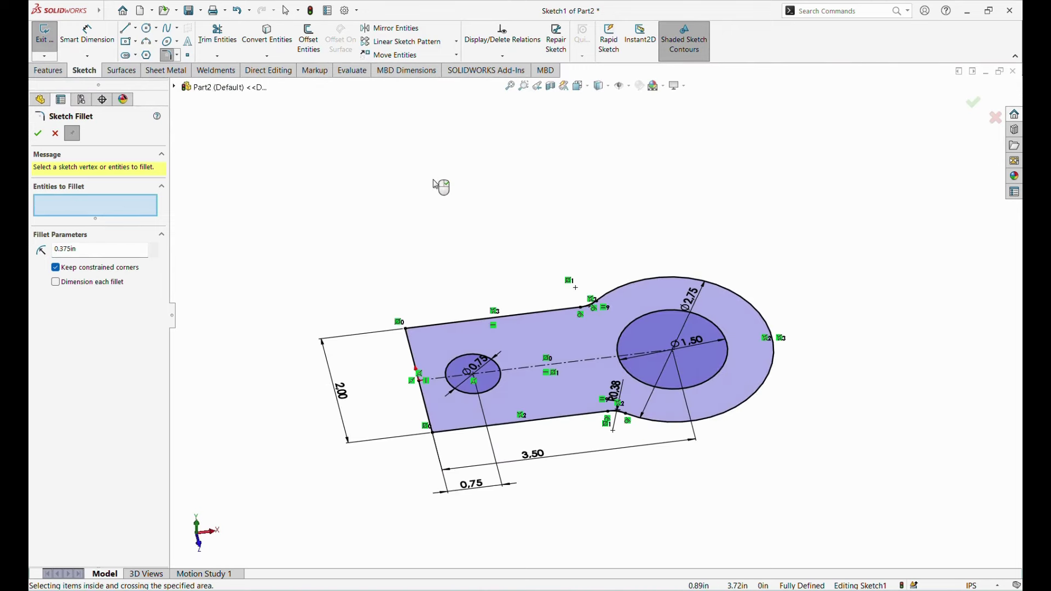
left_click(38, 134)
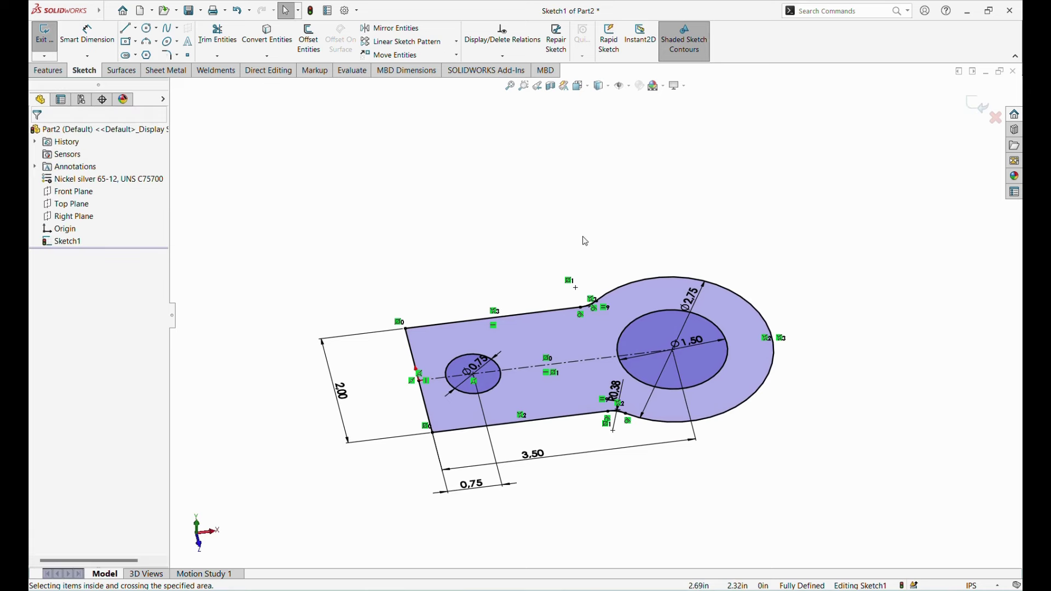
left_click(986, 111)
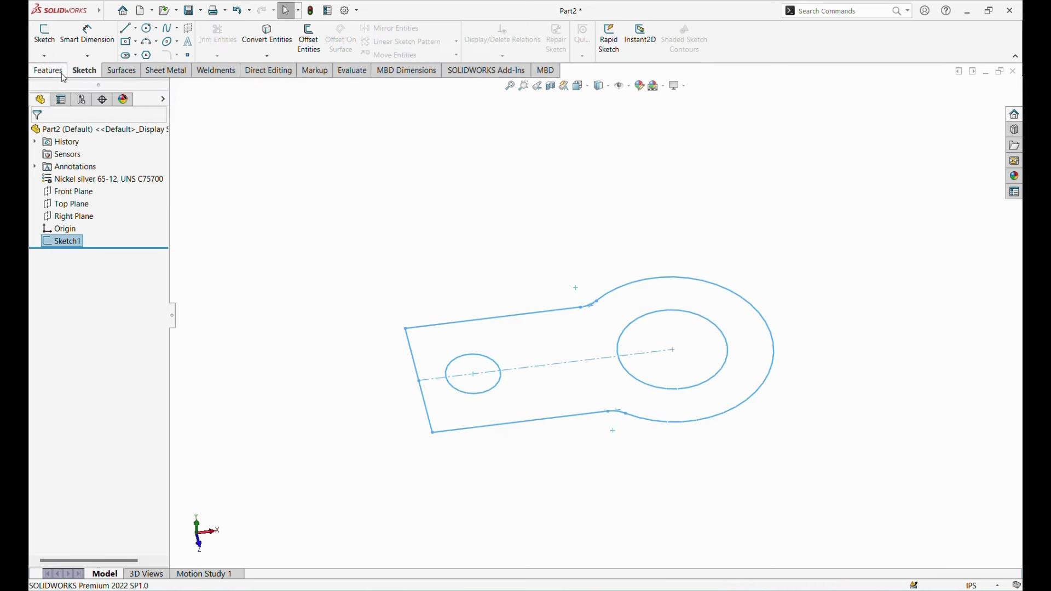
Extrude Sketch1 to a 0.5 in blind depth as Boss-Extrude1, forming the holed base plate
left_click(62, 75)
left_click(50, 37)
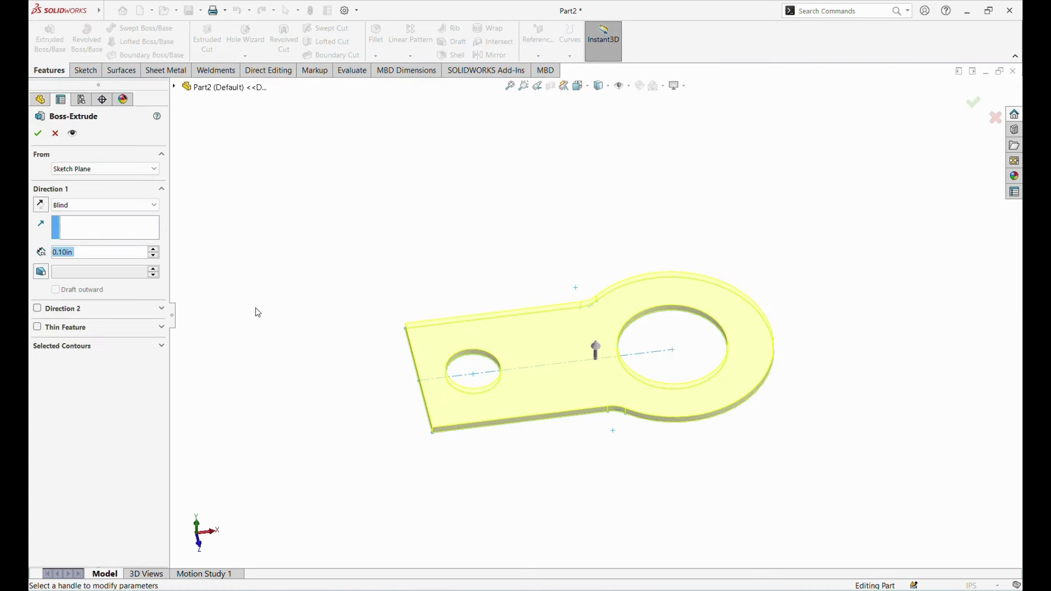
type("0.5")
key("Return")
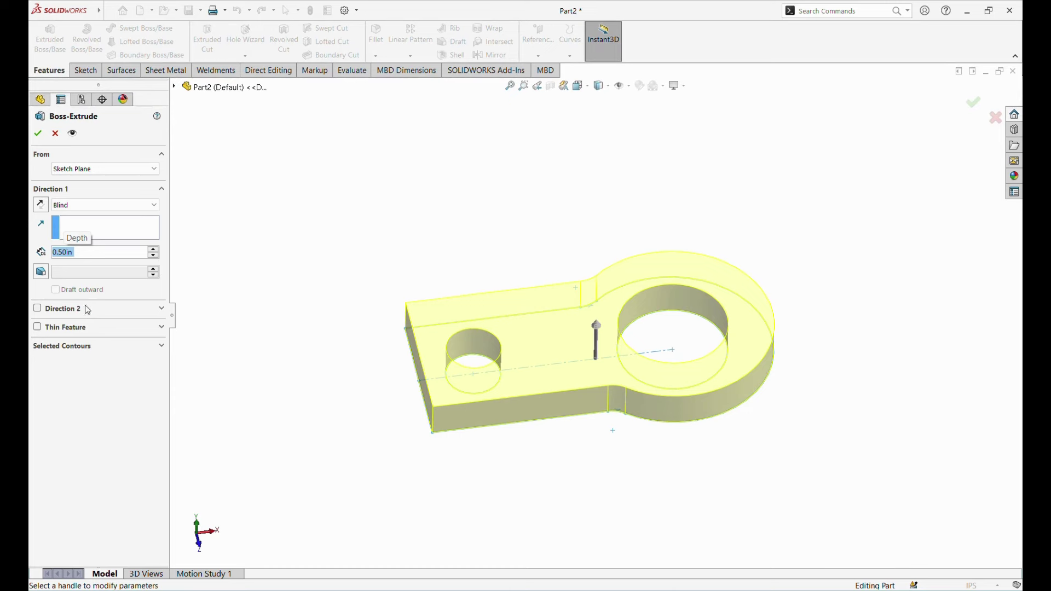
left_click(38, 133)
mouse_move(496, 469)
middle_mouse_down()
mouse_move(476, 398)
mouse_move(484, 477)
middle_mouse_up()
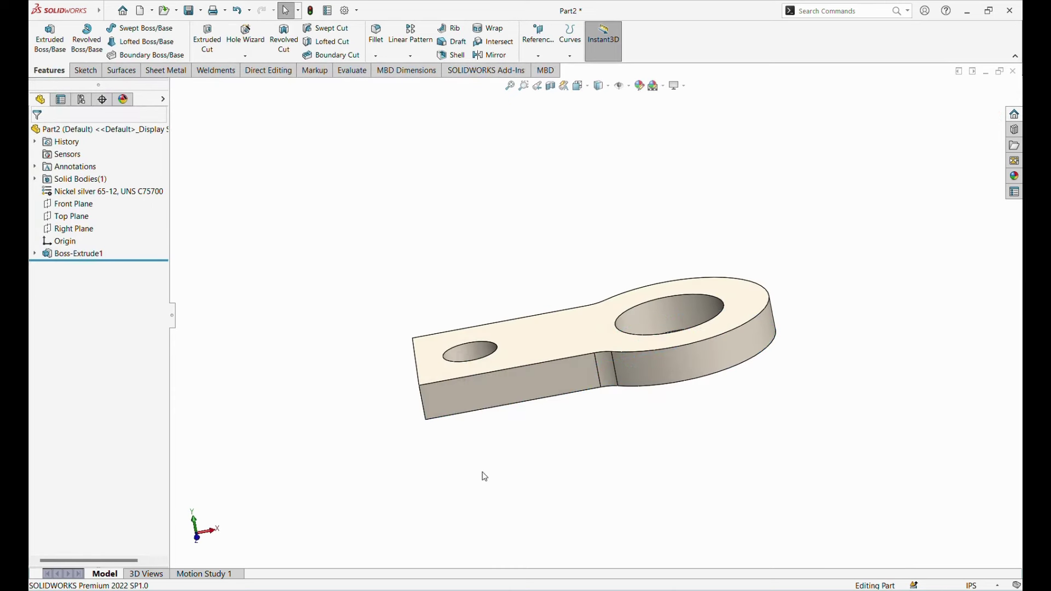
Start Sketch2 on the plate's long side face with a vertical centerline up from its bottom edge
left_click(469, 403)
left_click(77, 65)
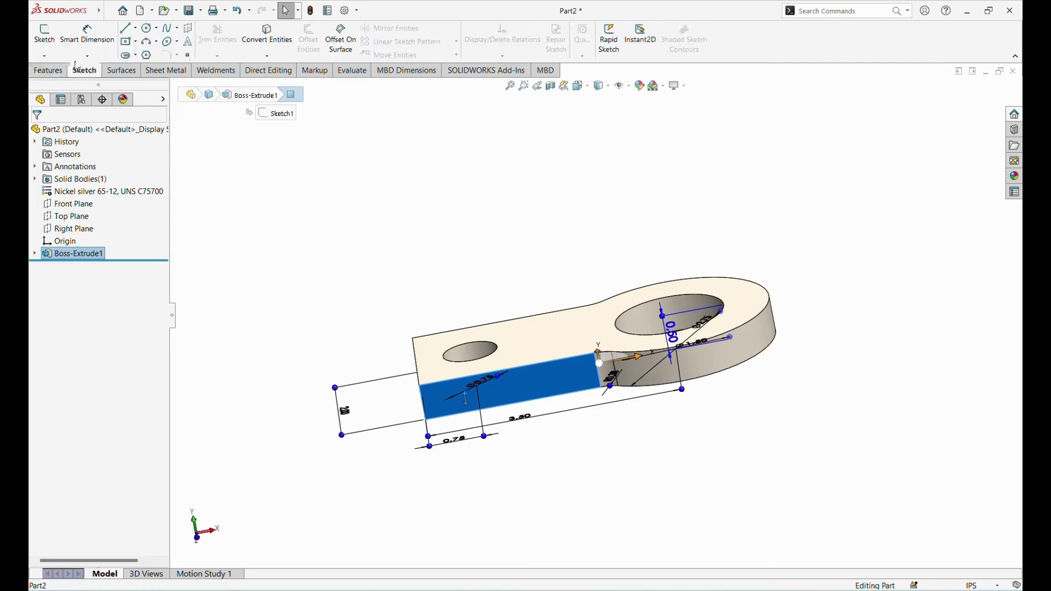
left_click(44, 34)
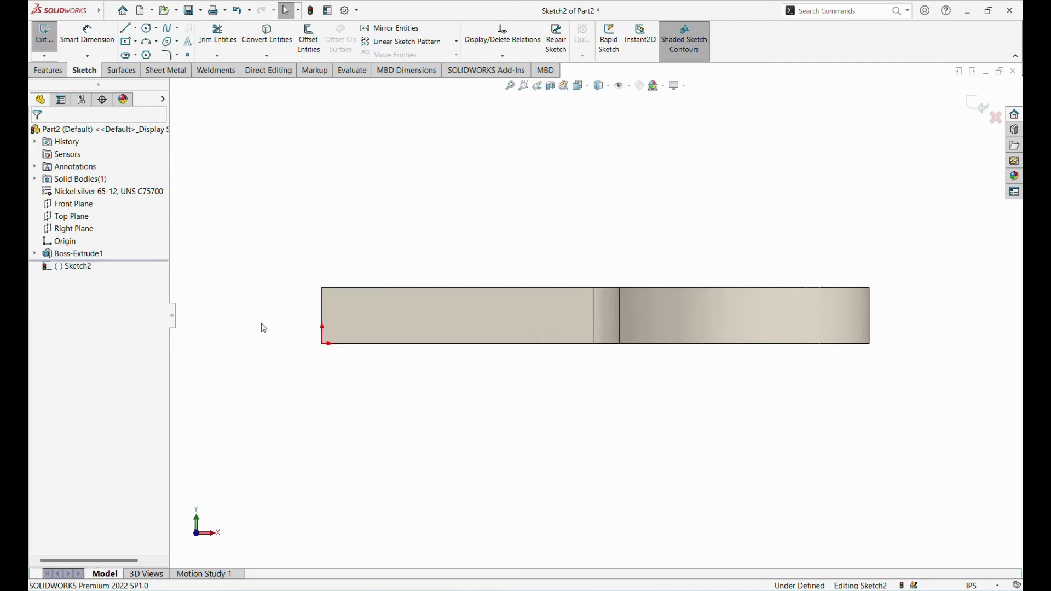
left_click(136, 27)
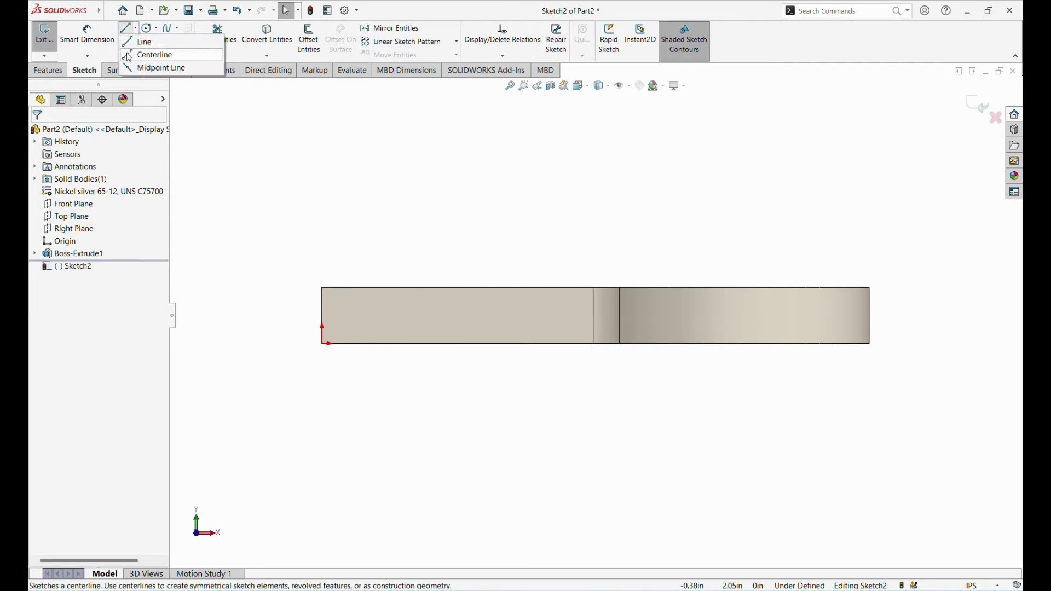
left_click(129, 55)
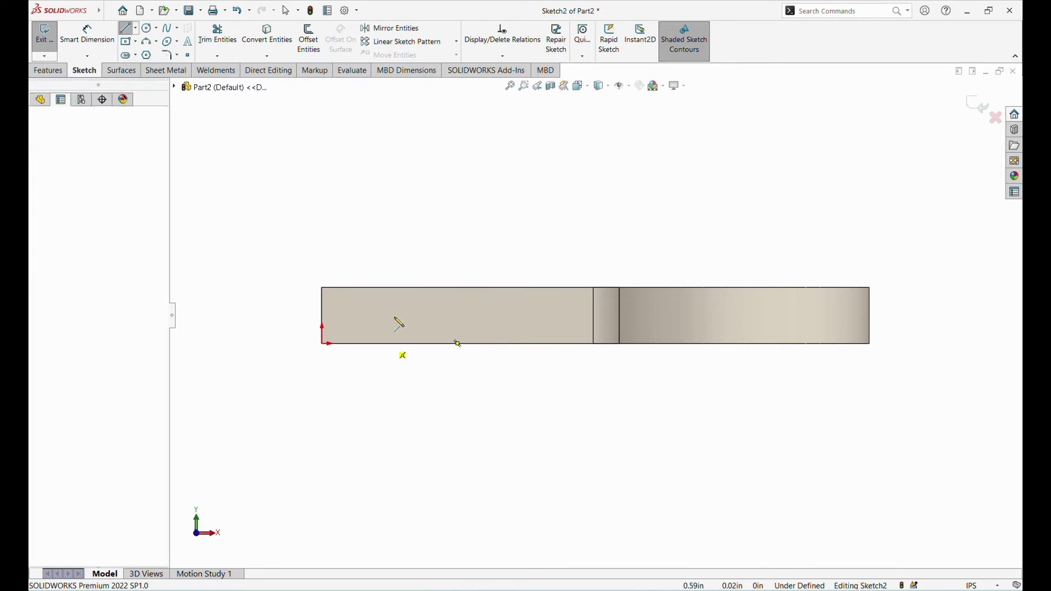
left_click(387, 344)
left_click(387, 167)
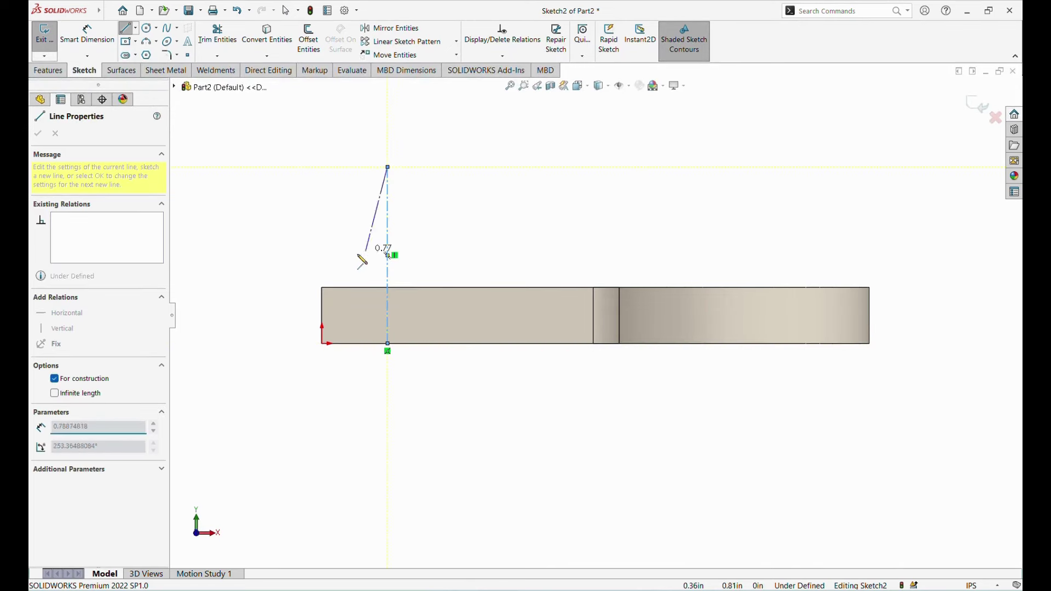
key("Escape")
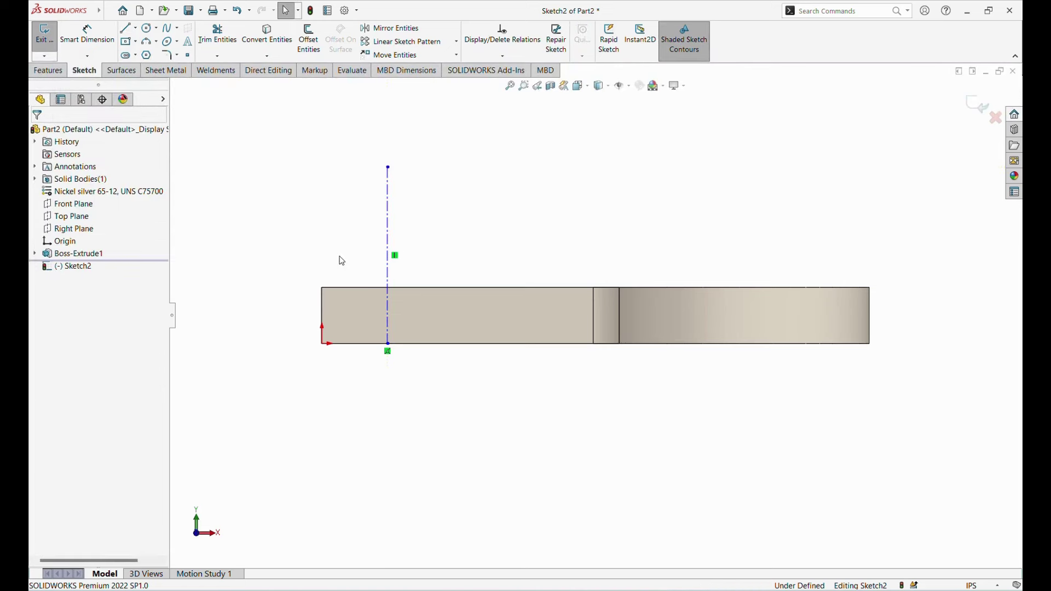
left_click(116, 10)
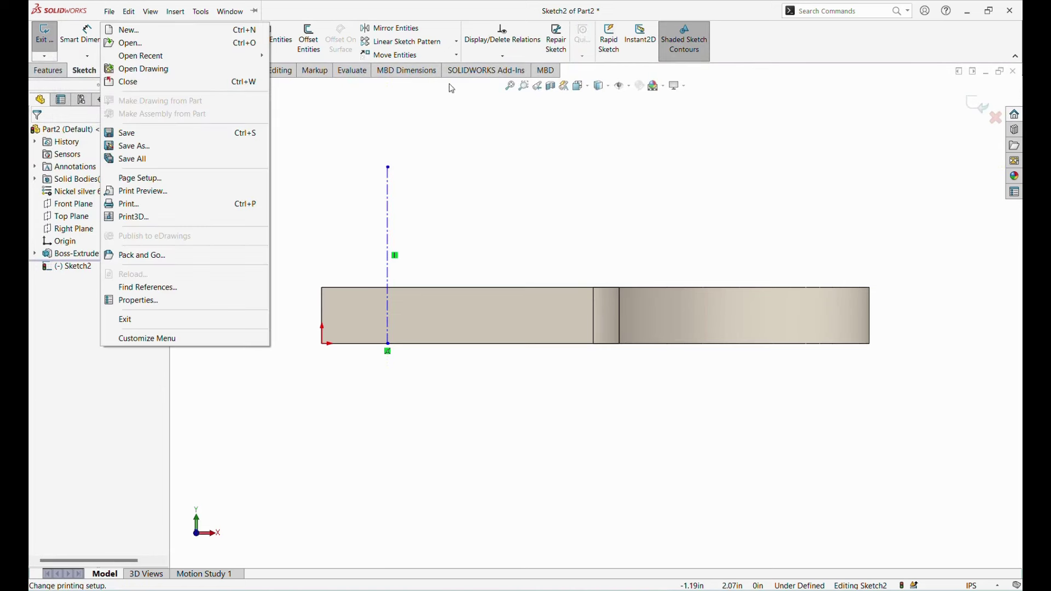
Draw a larger outer and smaller inner concentric circle centred on the centerline's top endpoint
left_click(284, 92)
left_click(148, 29)
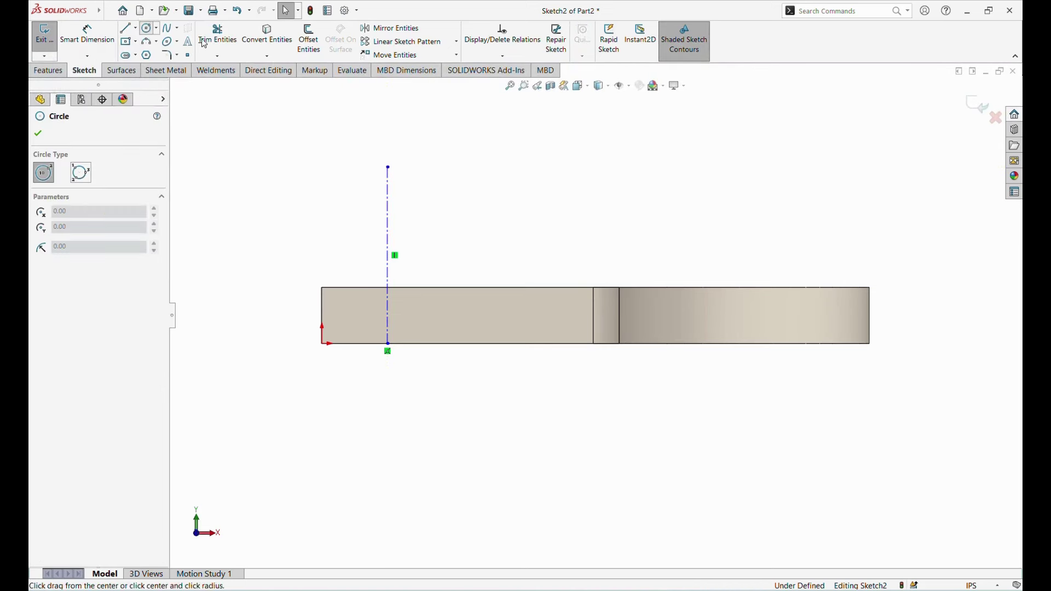
left_click(388, 167)
left_click(444, 135)
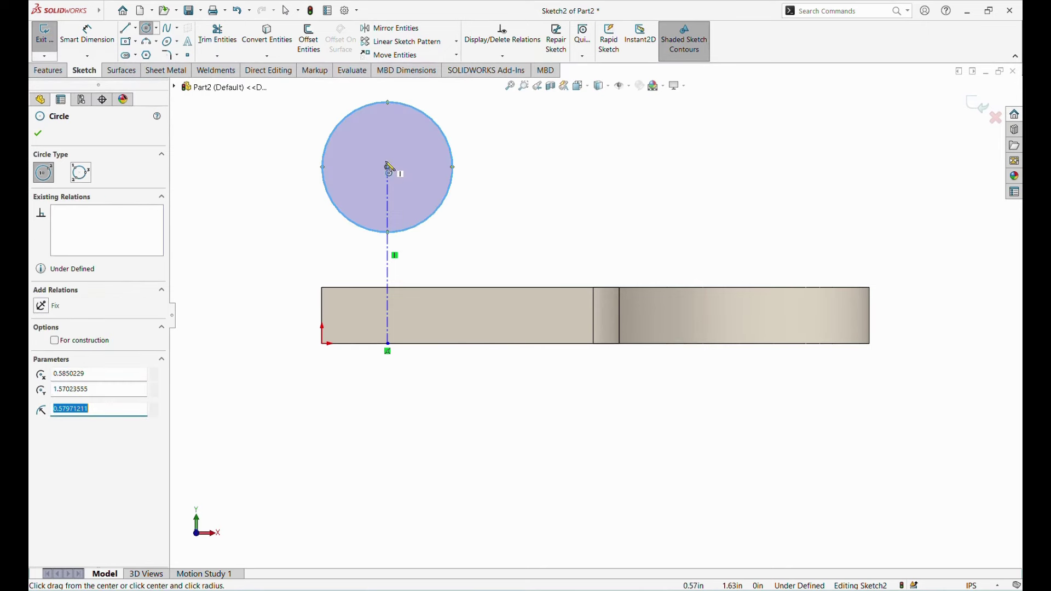
left_click(389, 167)
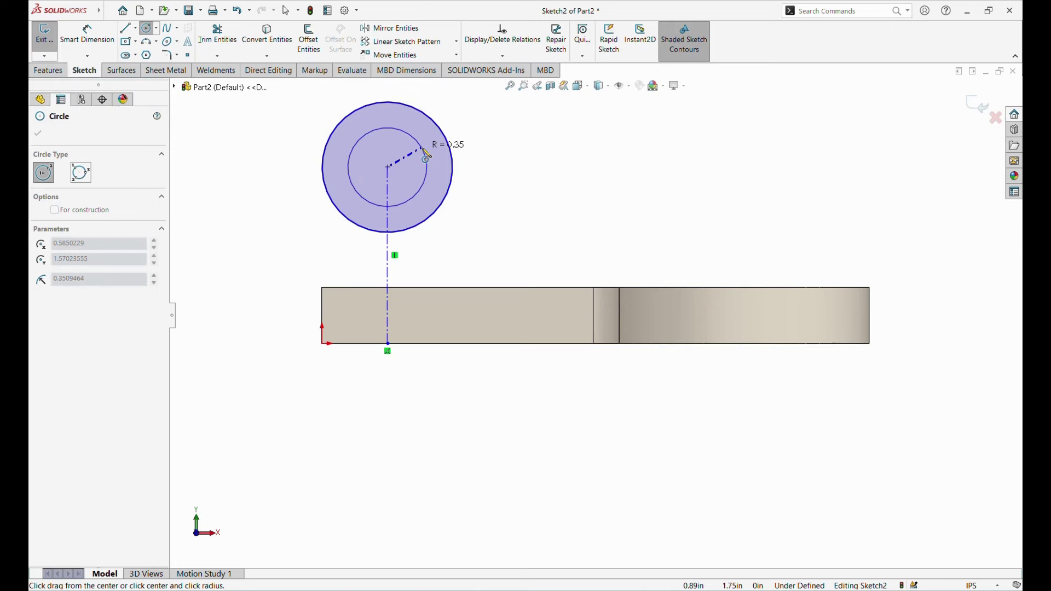
left_click(423, 149)
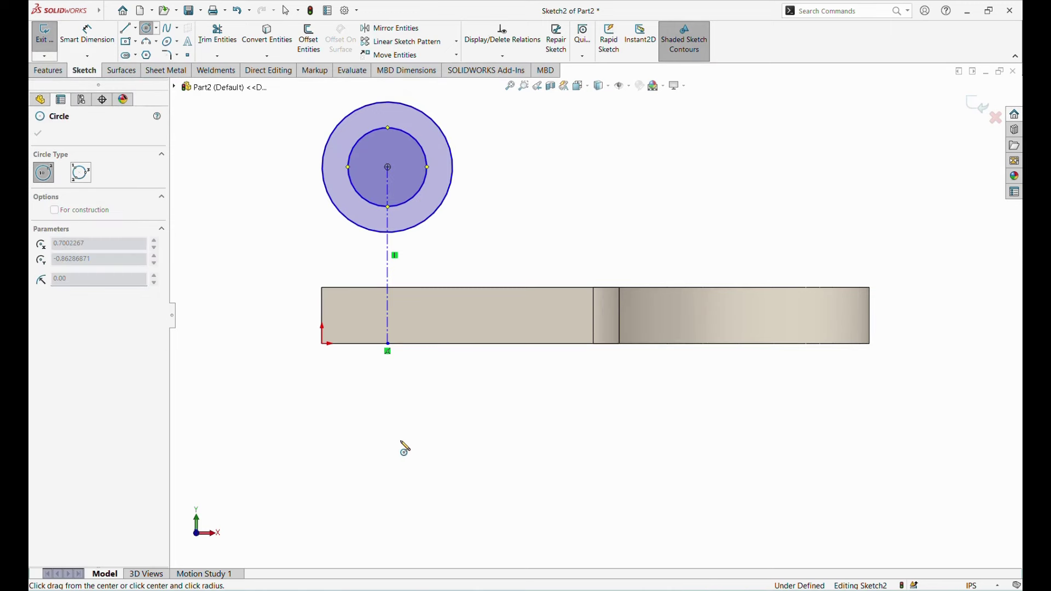
key("Escape")
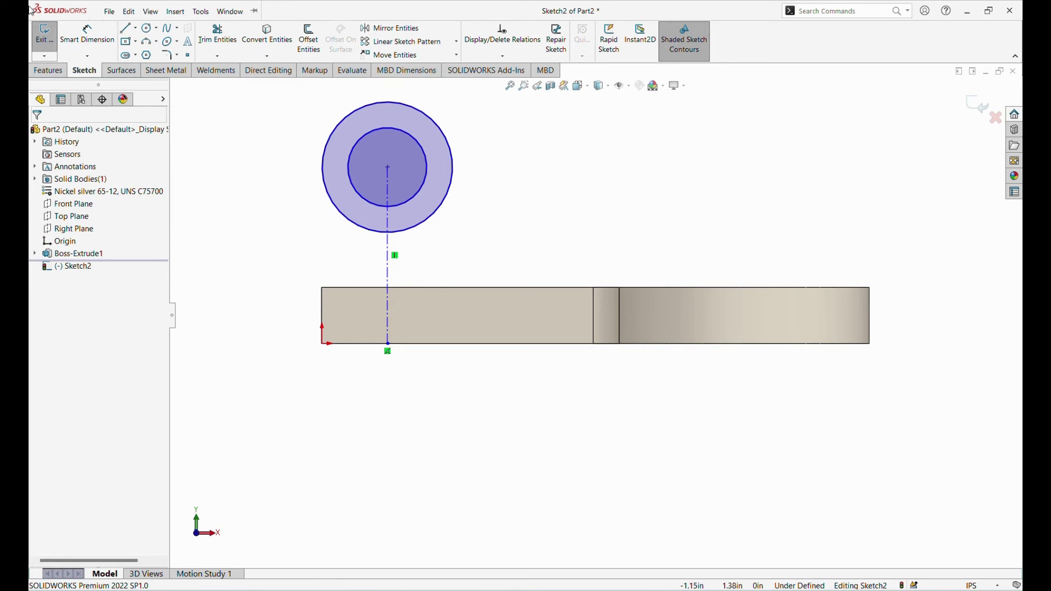
Dimension the outer circle to a 1.5 in diameter
left_click(87, 33)
left_click(444, 143)
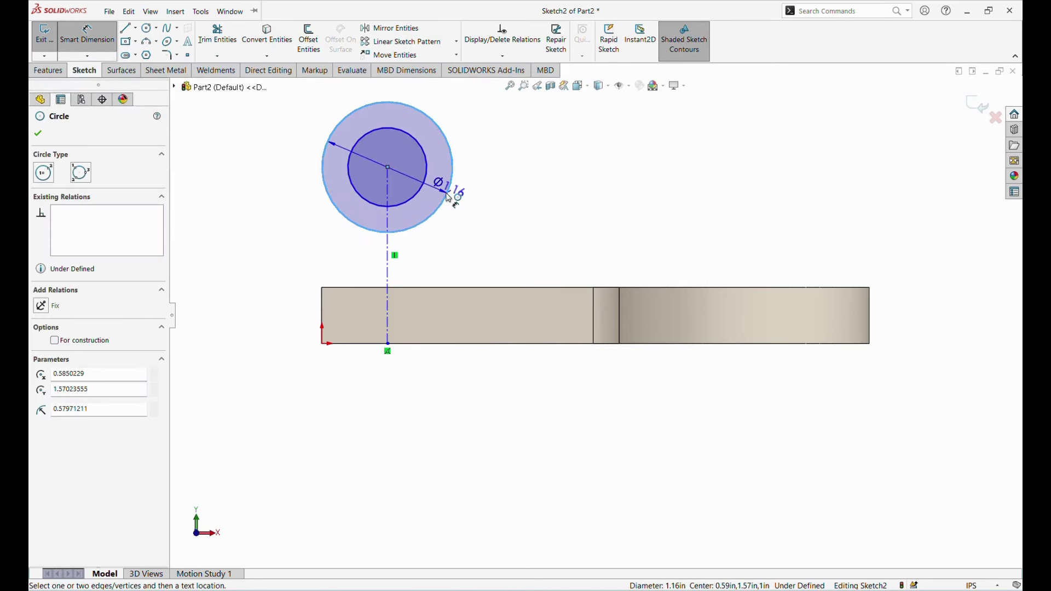
left_click(467, 201)
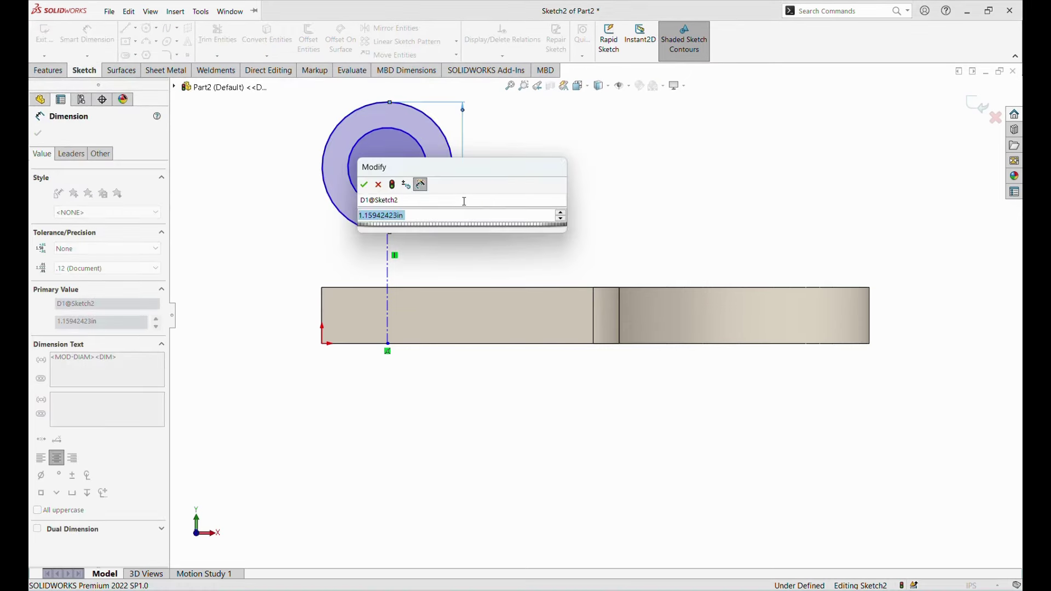
type("1.5")
key("Return")
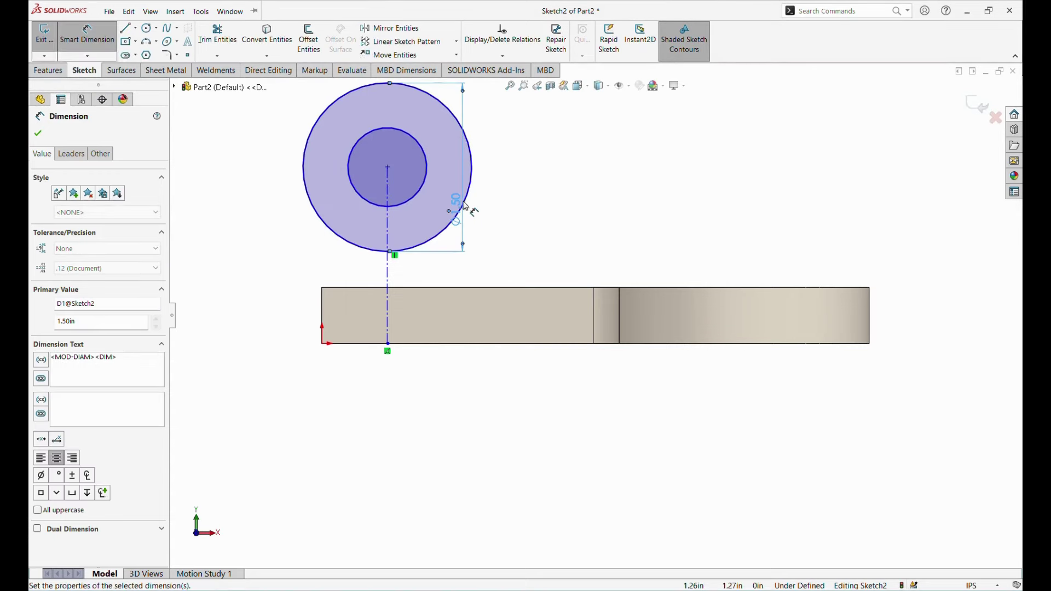
Dimension the inner circle, correcting its diameter from 0.75 to 0.5 in
left_click(428, 182)
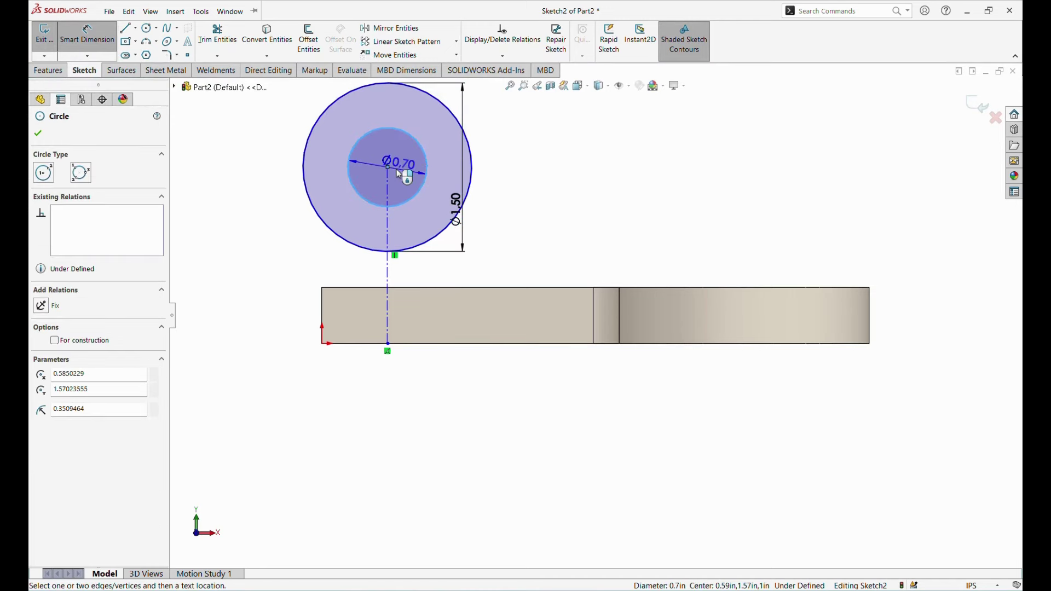
left_click(399, 169)
type("0.75")
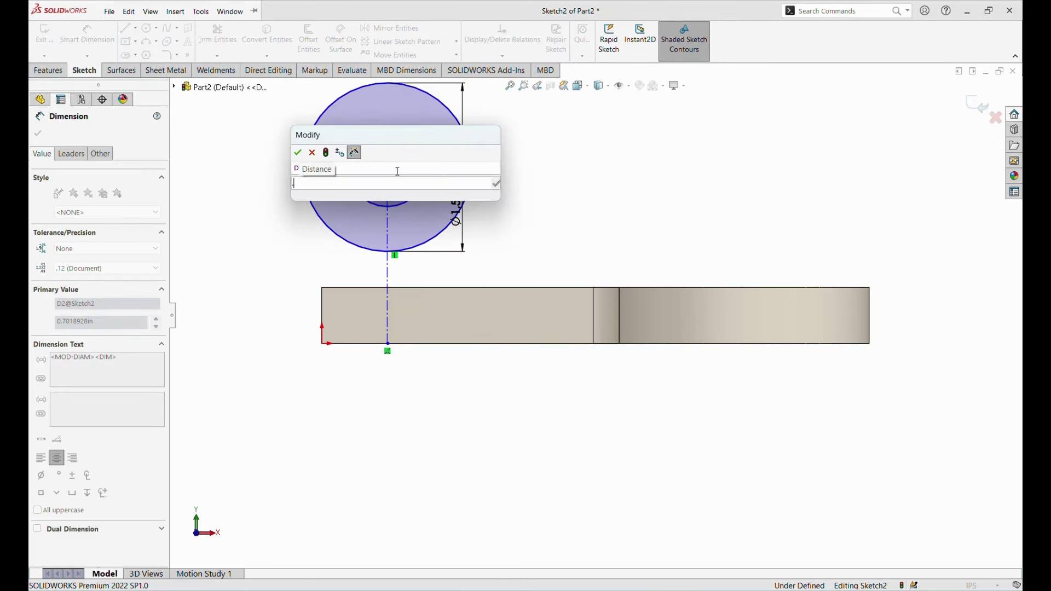
key("Return")
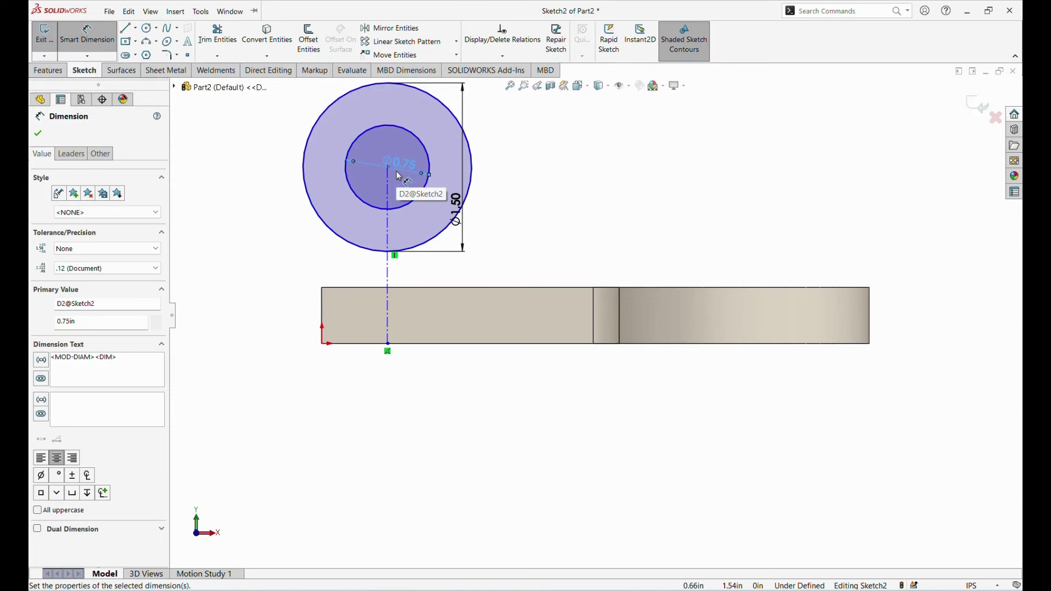
mouse_move(497, 197)
middle_mouse_down()
mouse_move(516, 260)
mouse_move(507, 256)
mouse_move(514, 218)
mouse_move(507, 235)
mouse_move(519, 204)
mouse_move(515, 233)
middle_mouse_up()
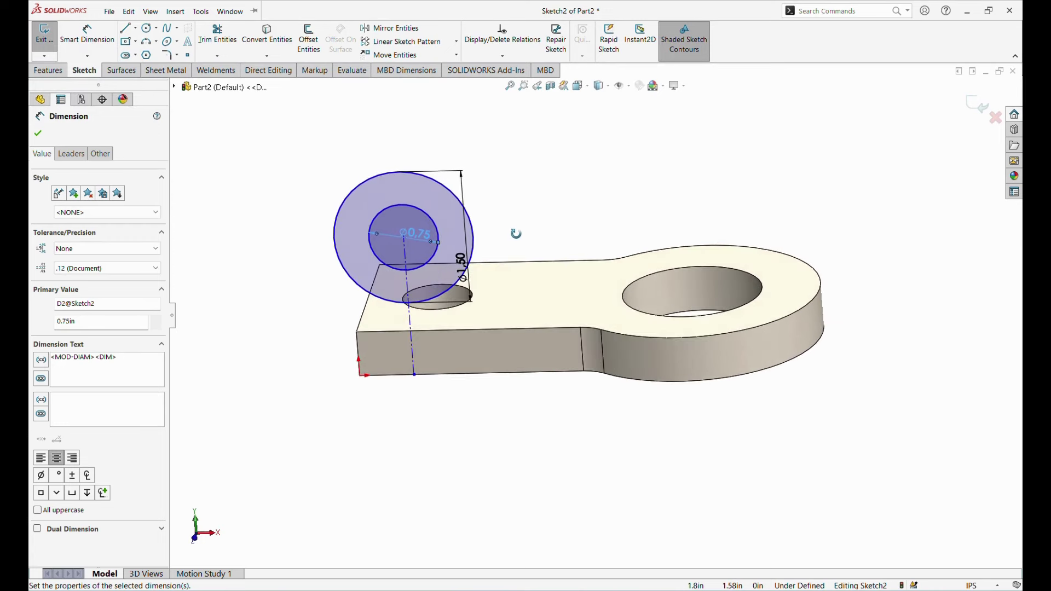
double_click(419, 235)
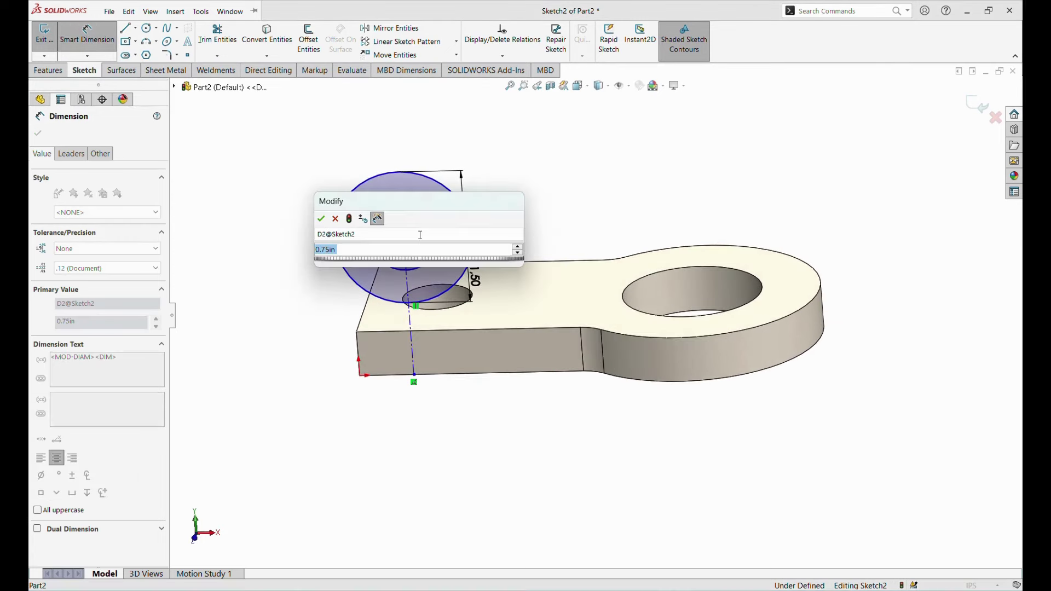
type(".")
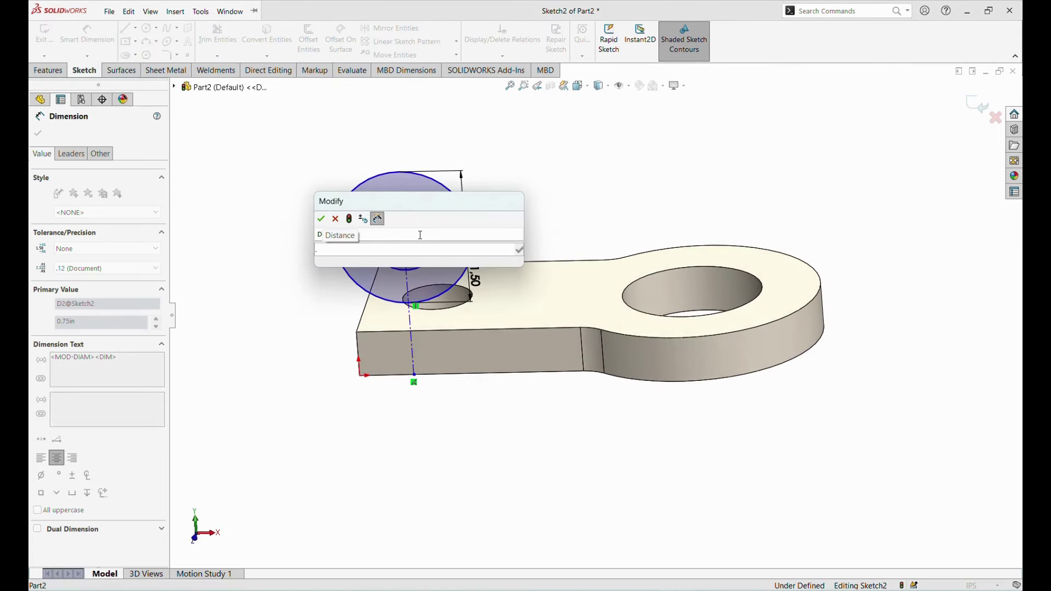
type("5")
key("Return")
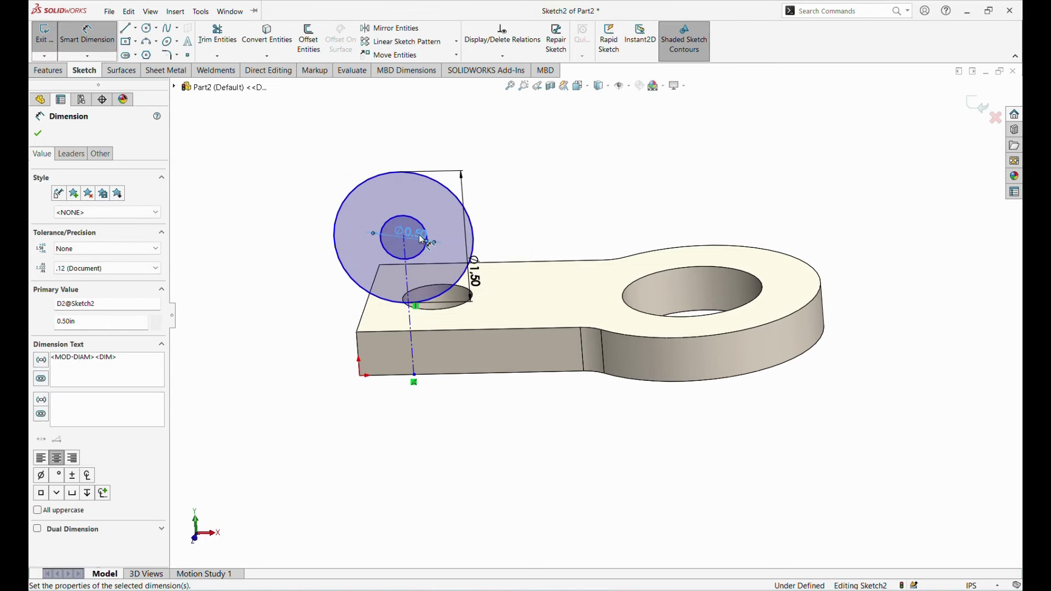
left_click(530, 215)
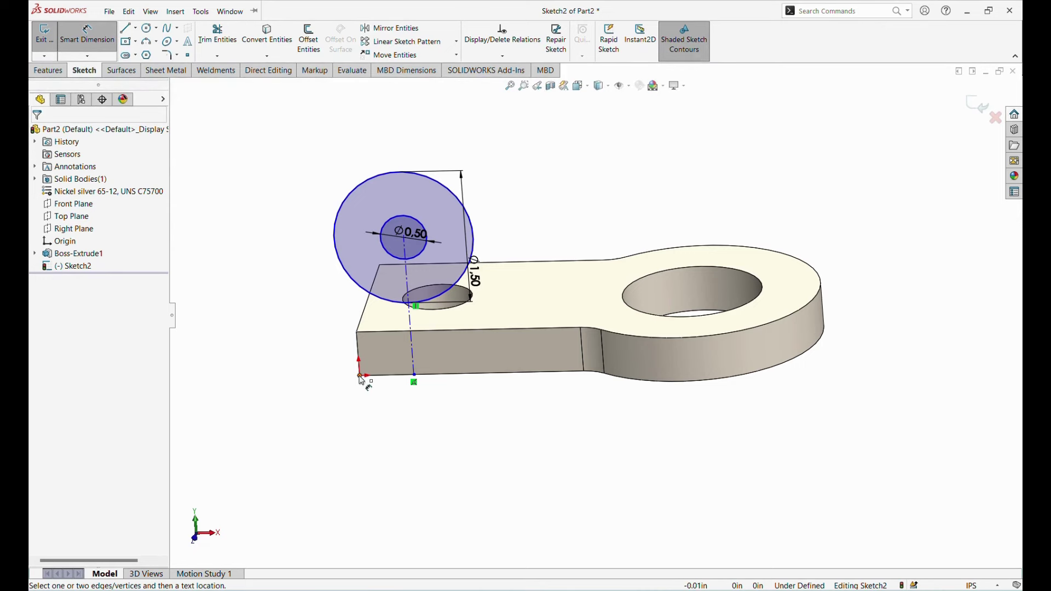
Dimension the centerline 0.75 in from the plate's left end
left_click(414, 367)
left_click(393, 408)
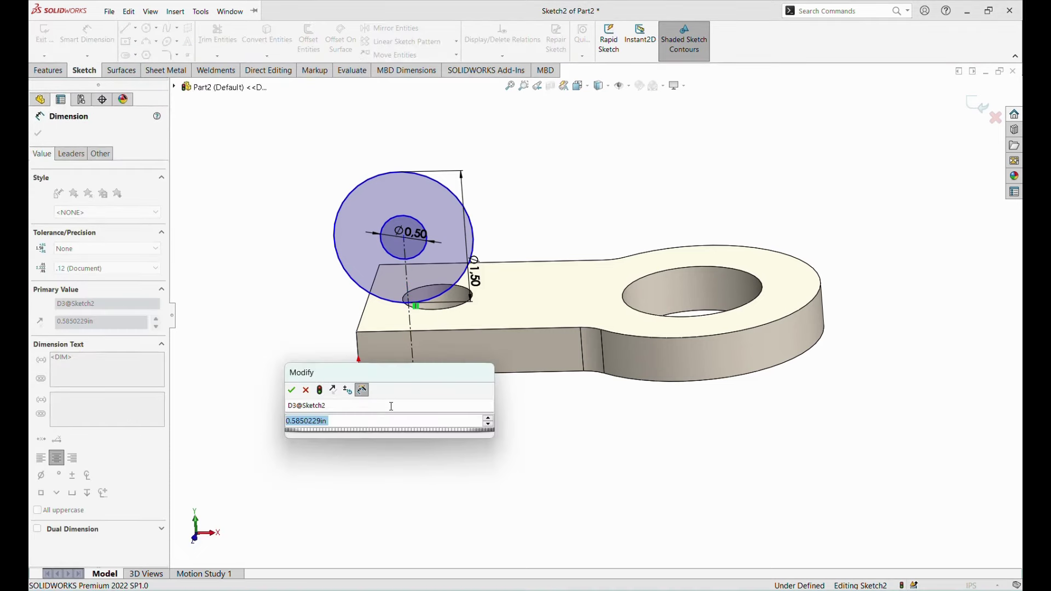
type(".59")
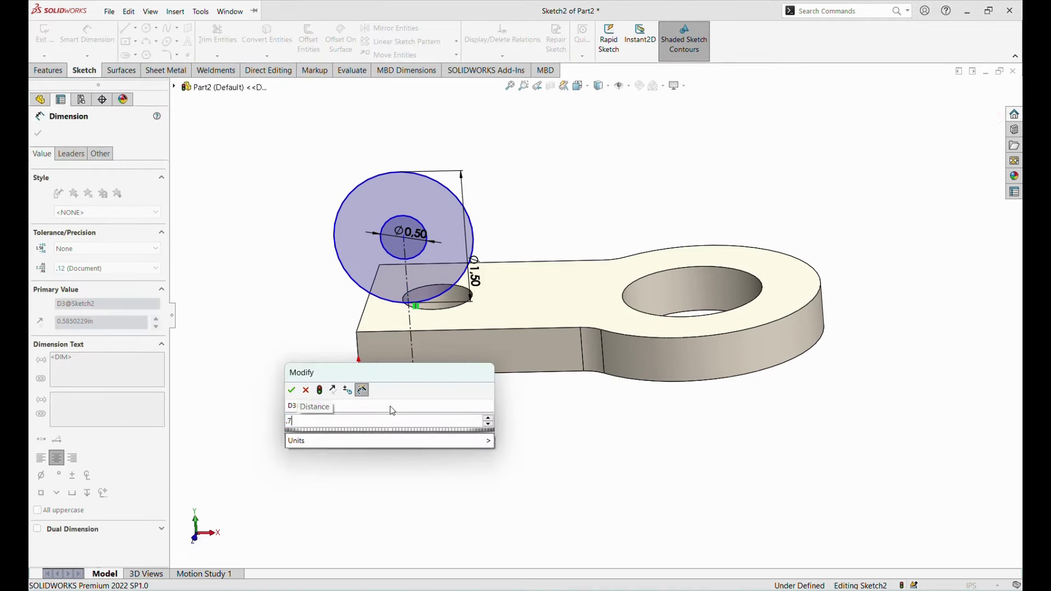
key("Return")
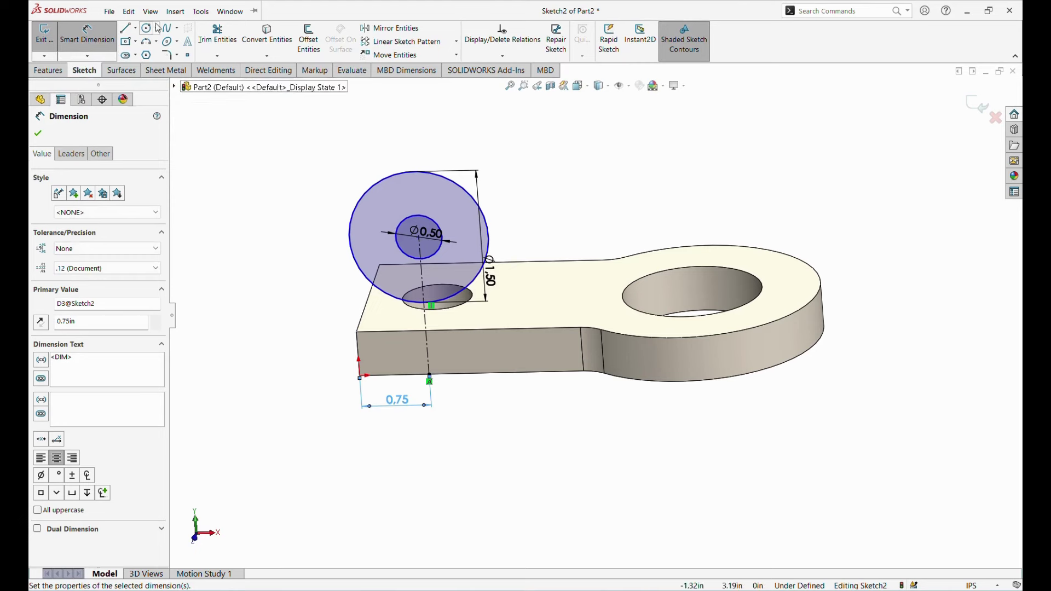
Draw a side line from the plate's bottom-left corner up to the large circle
left_click(126, 28)
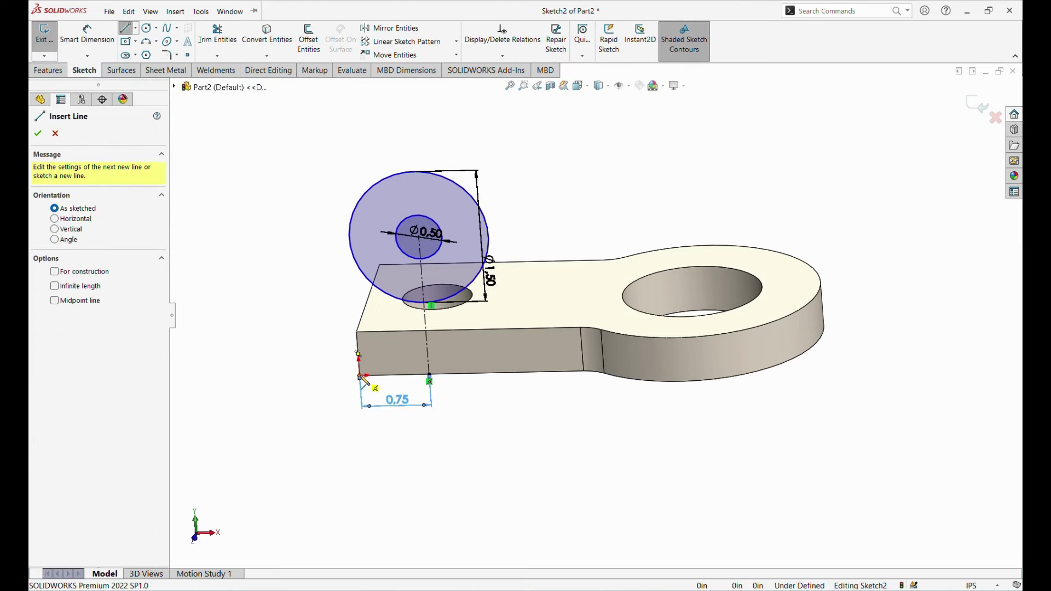
left_click(358, 354)
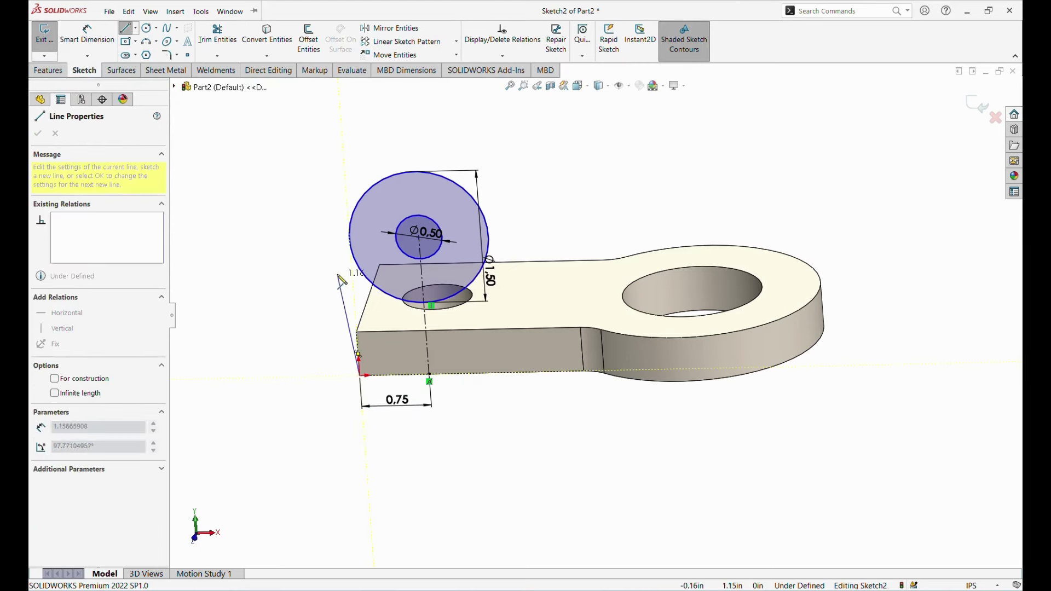
left_click(351, 241)
key("Escape")
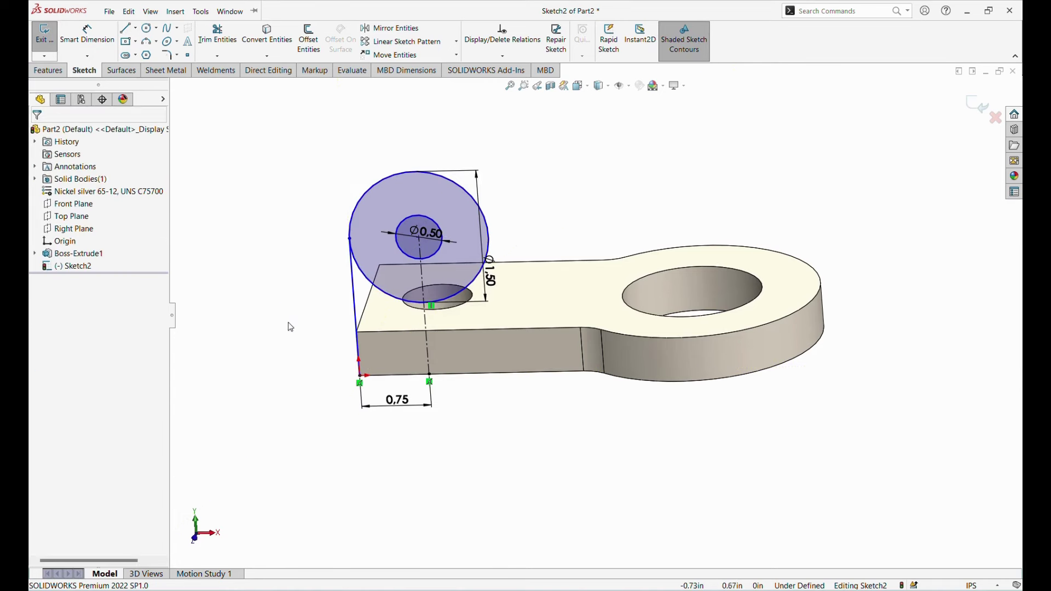
Mirror the left side line about the vertical centerline
left_click(389, 28)
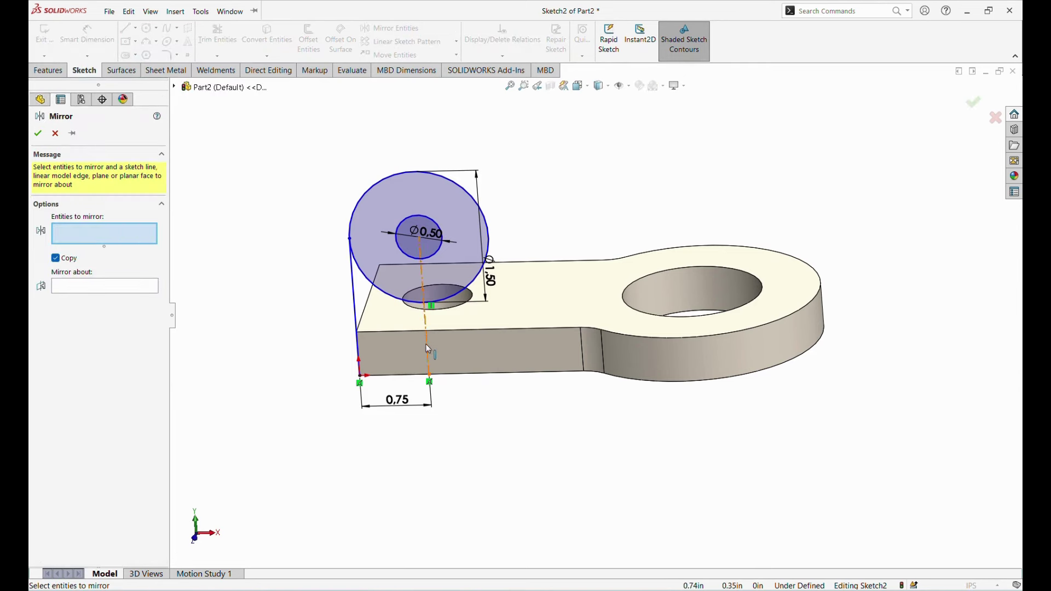
left_click(356, 317)
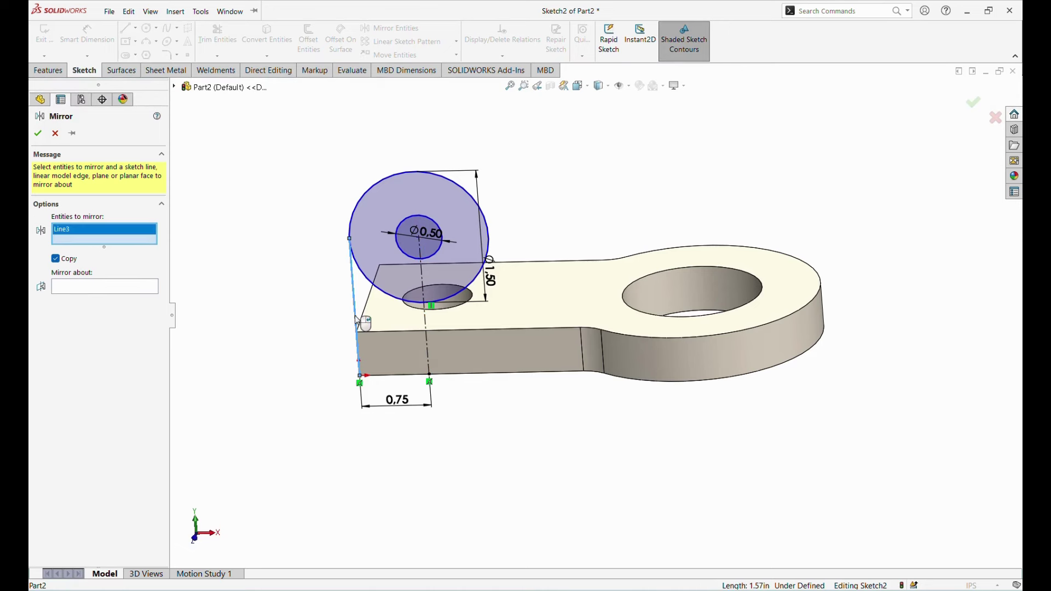
left_click(110, 293)
left_click(428, 324)
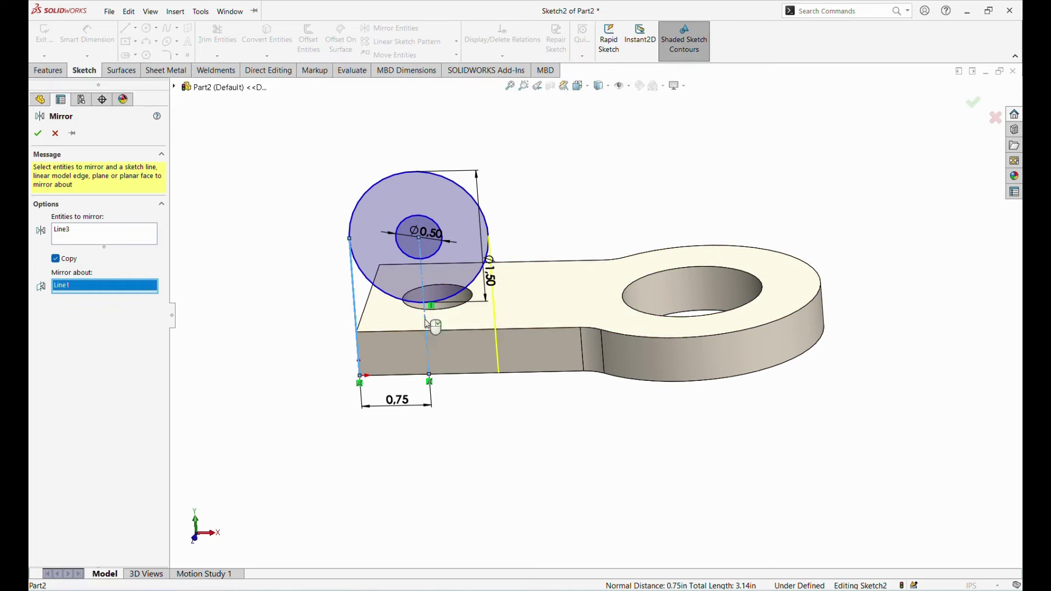
left_click(38, 133)
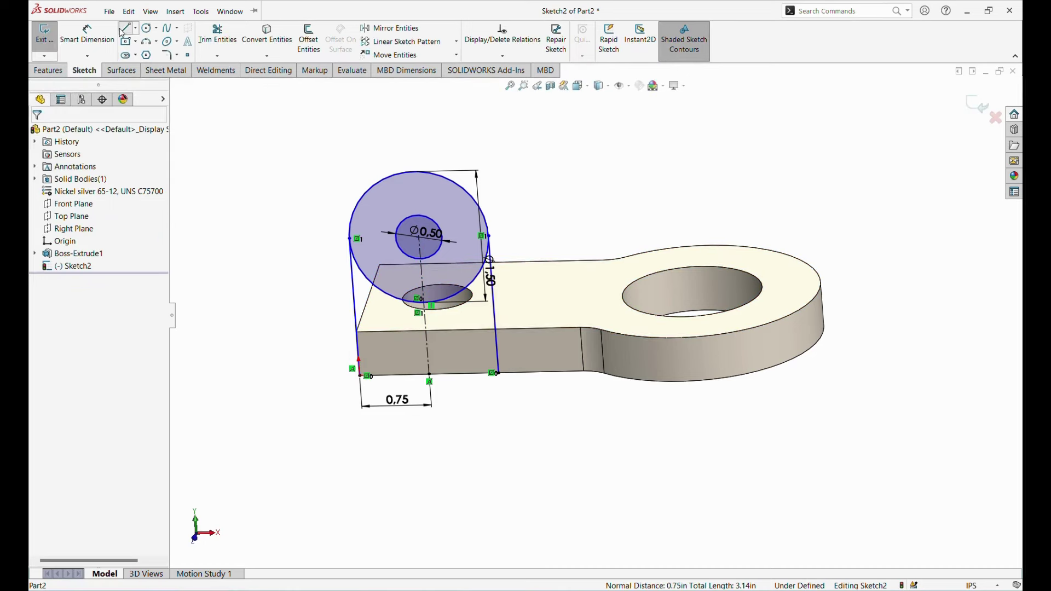
Draw a bottom line joining the lower ends of the two side lines
left_click(126, 28)
left_click(364, 376)
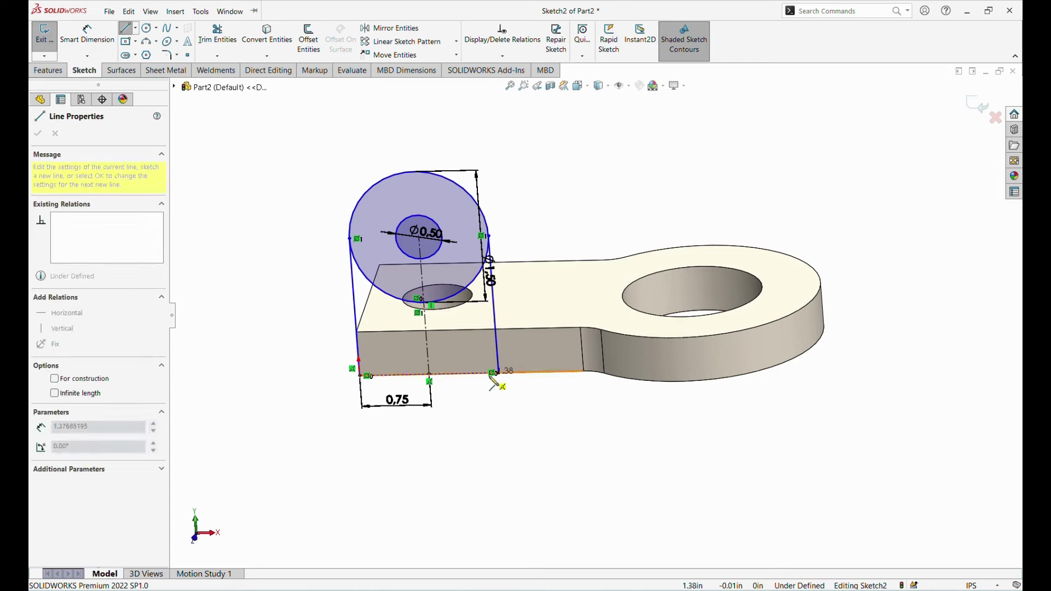
double_click(498, 374)
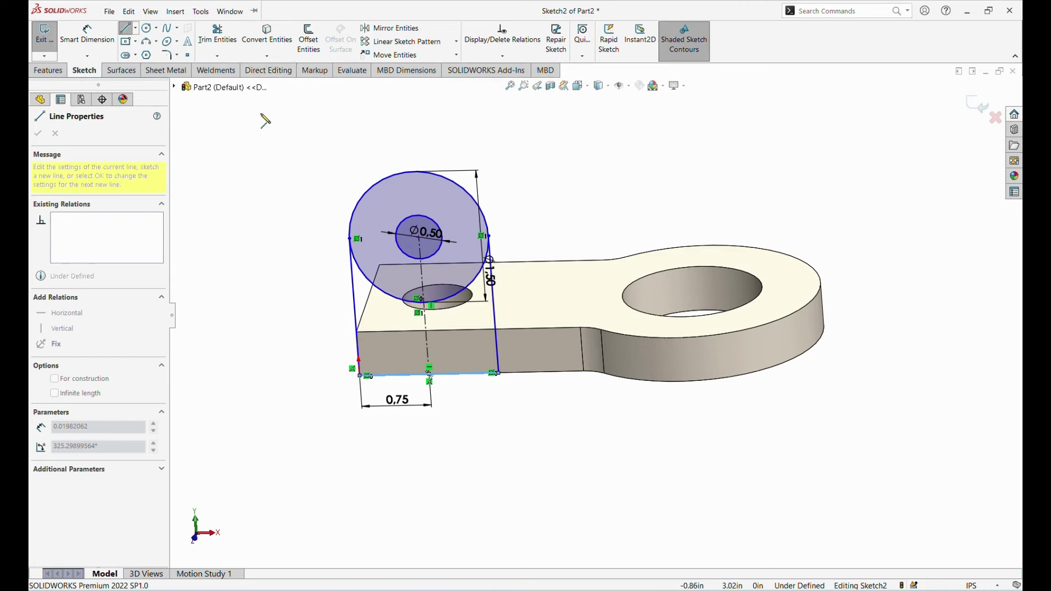
Select the 0.50 hole diameter dimension with Smart Dimension, leaving it unchanged
left_click(99, 36)
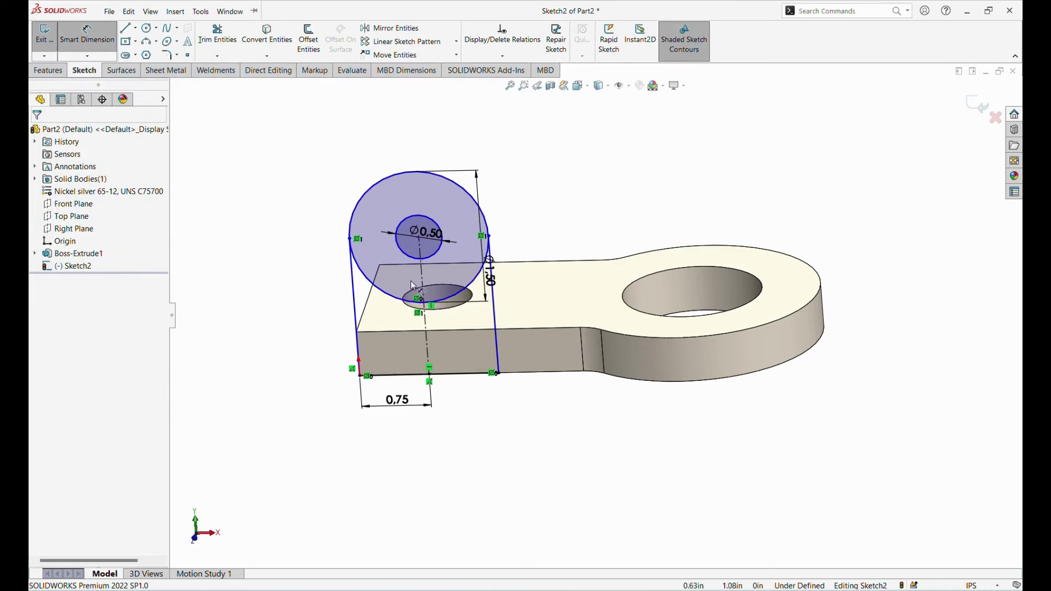
left_click(419, 241)
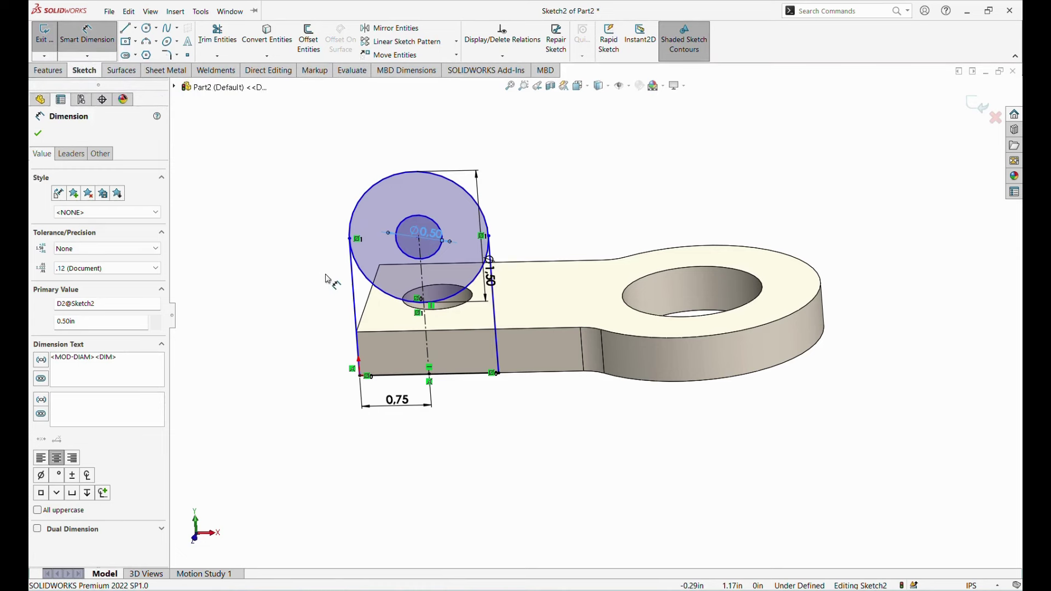
key("Escape")
key("Escape")
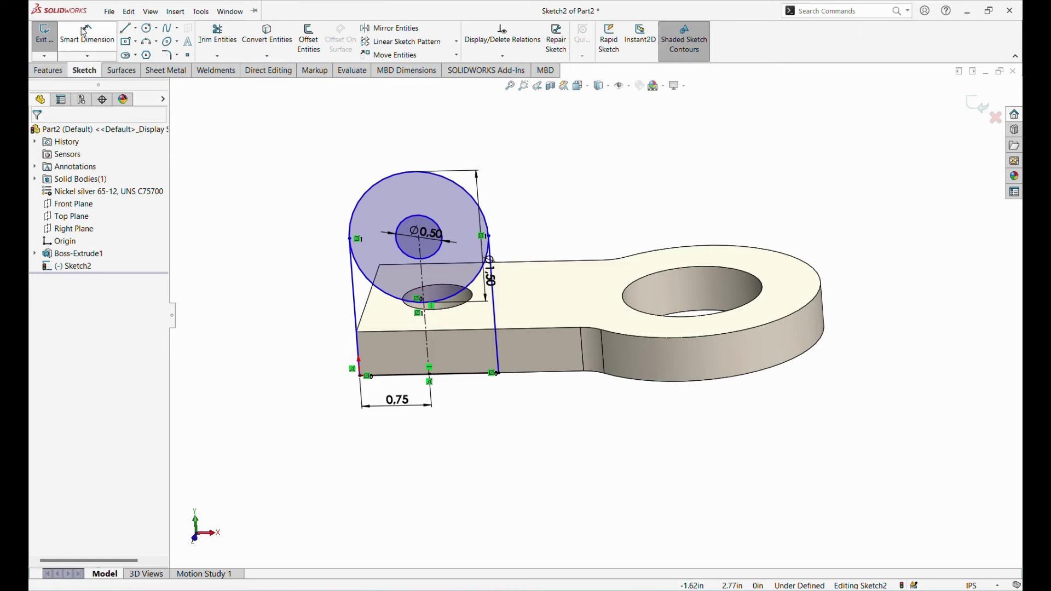
Dimension the centerline length to 1.375 in, fixing the ring centre height above the bottom line
left_click(83, 32)
left_click(425, 326)
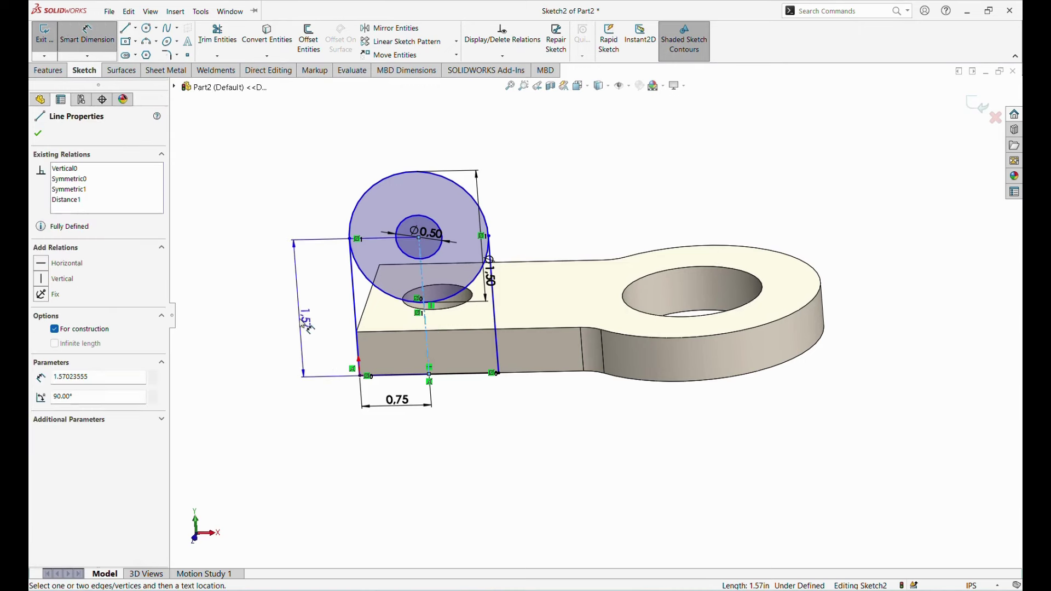
left_click(308, 327)
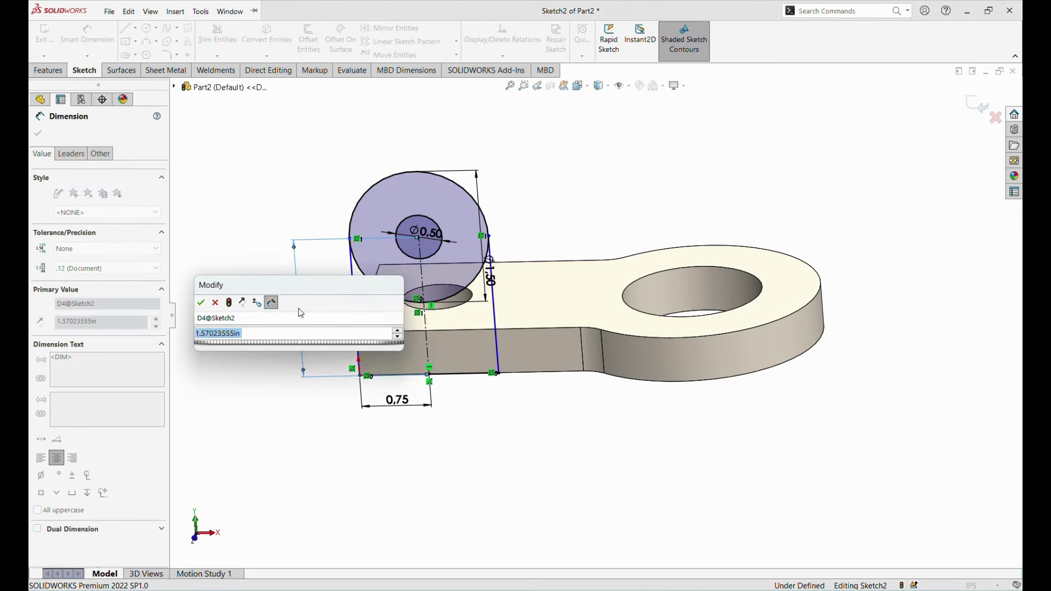
type("1.")
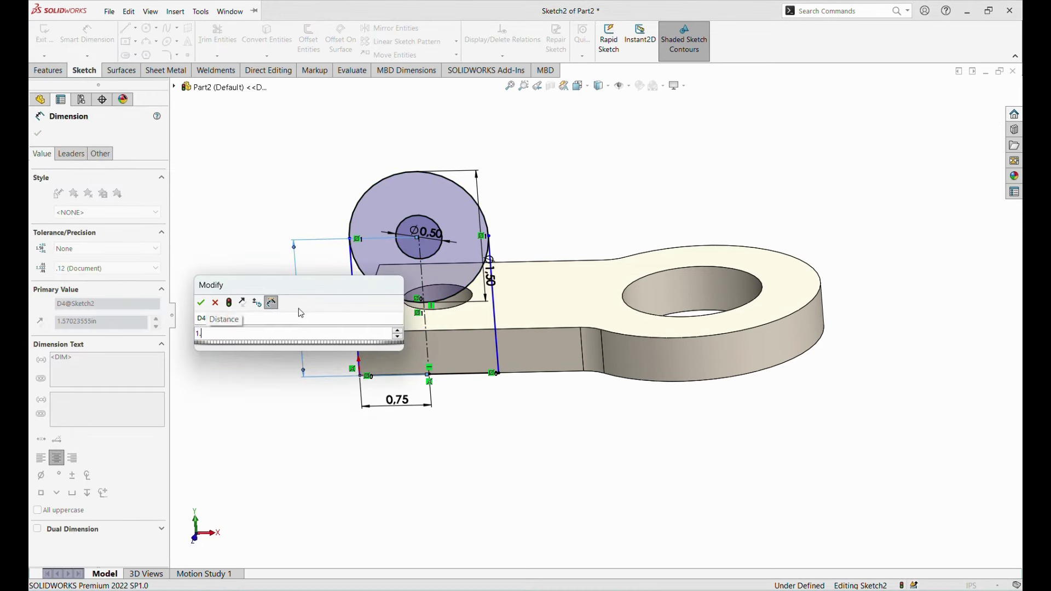
type("375")
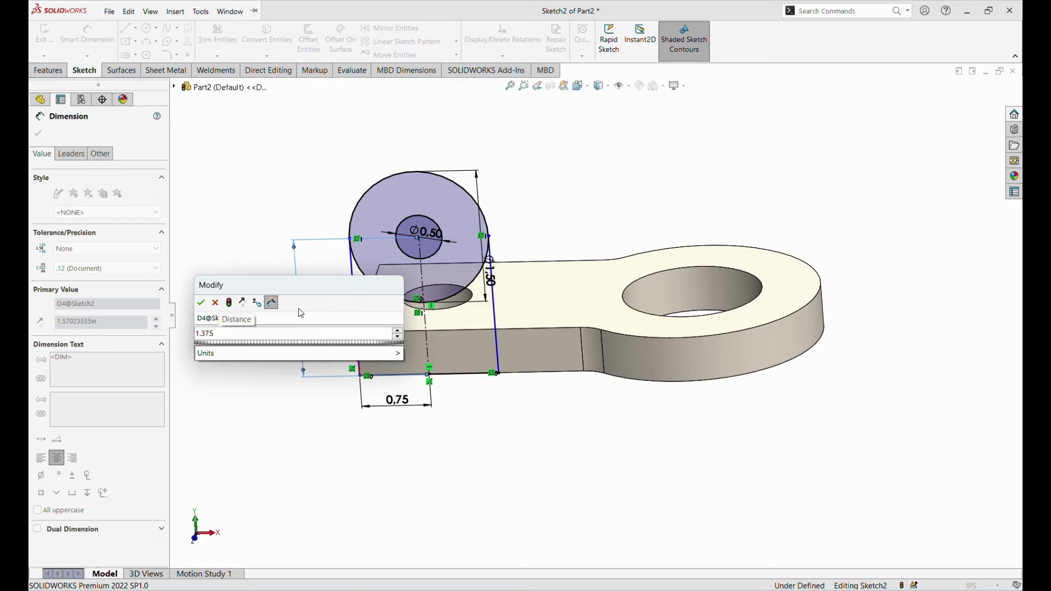
key("Return")
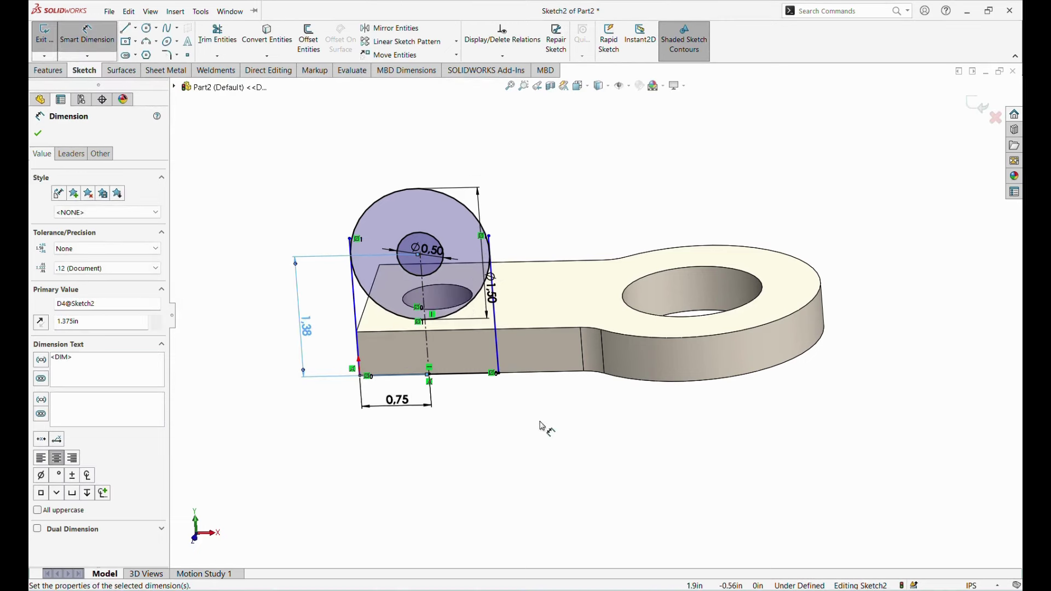
middle_click_drag(547, 444, 570, 386)
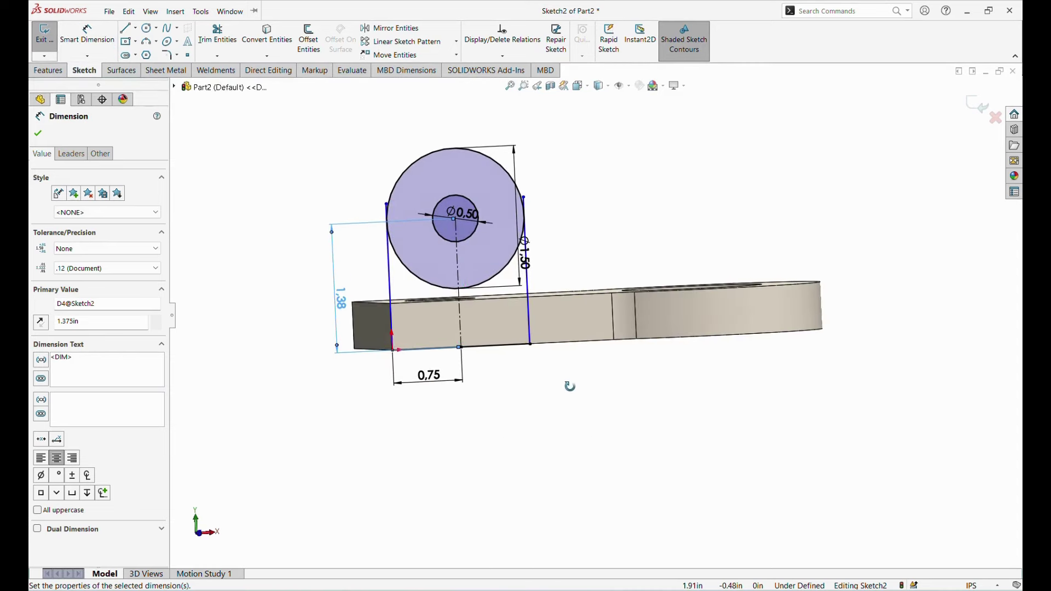
left_click(562, 419)
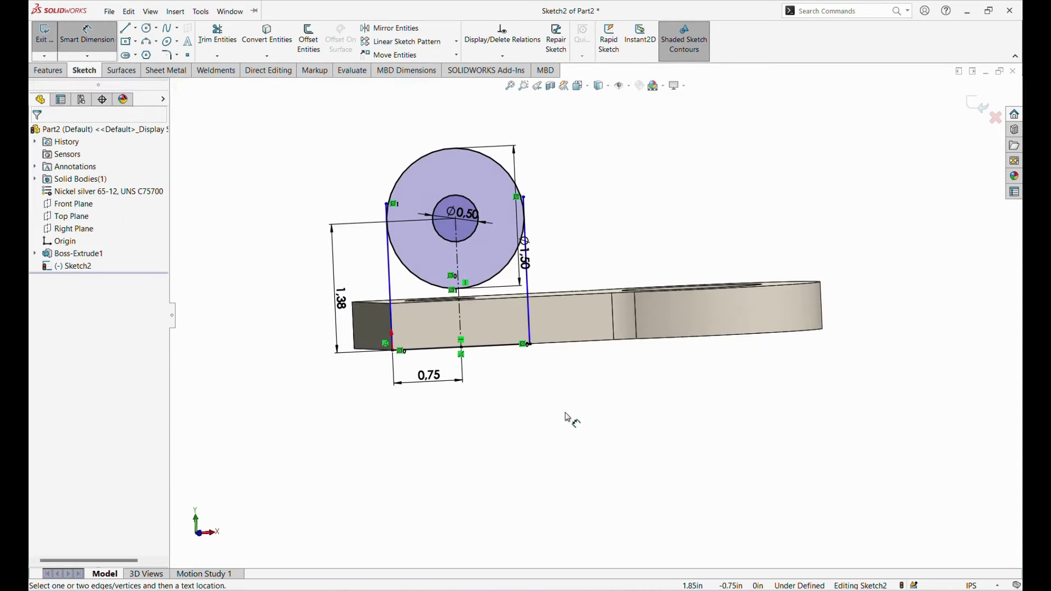
middle_click_drag(576, 415, 561, 414)
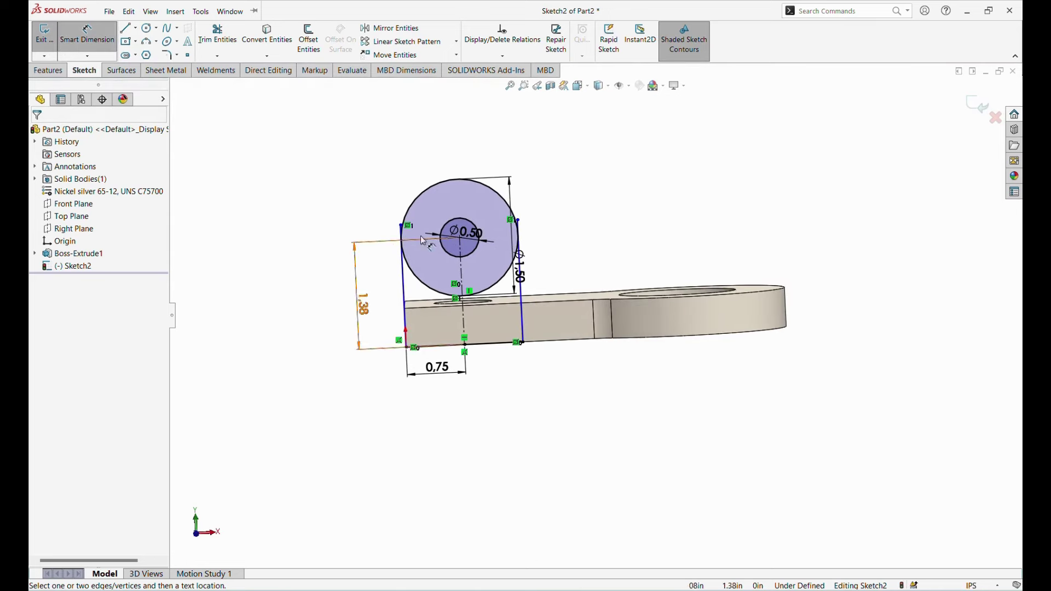
scroll(499, 239, "down", 5)
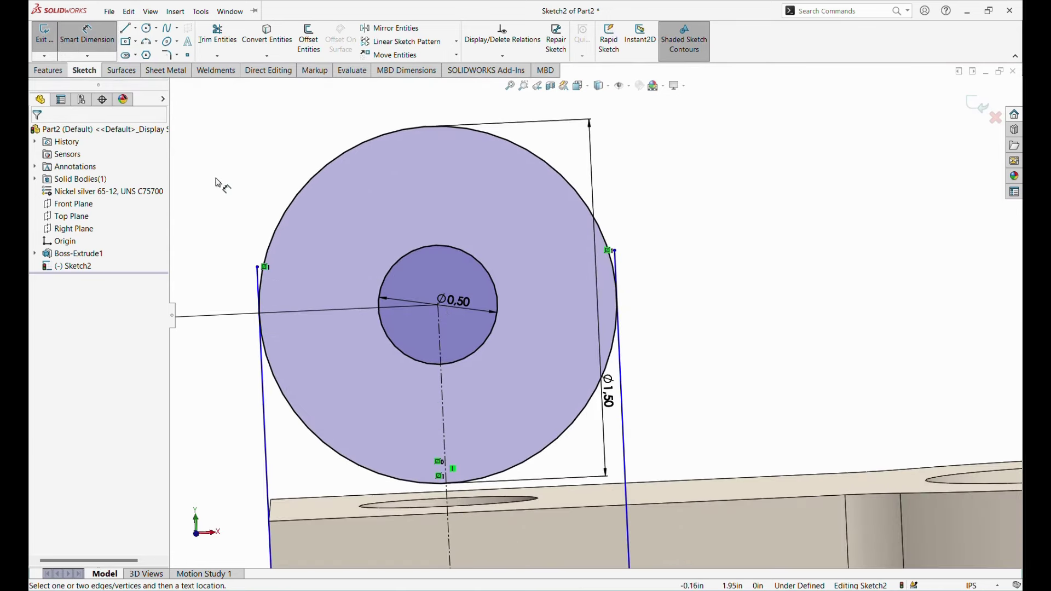
Make the left side line tangent to the large circle
key("Escape")
scroll(218, 181, "down", 3)
left_click(530, 362)
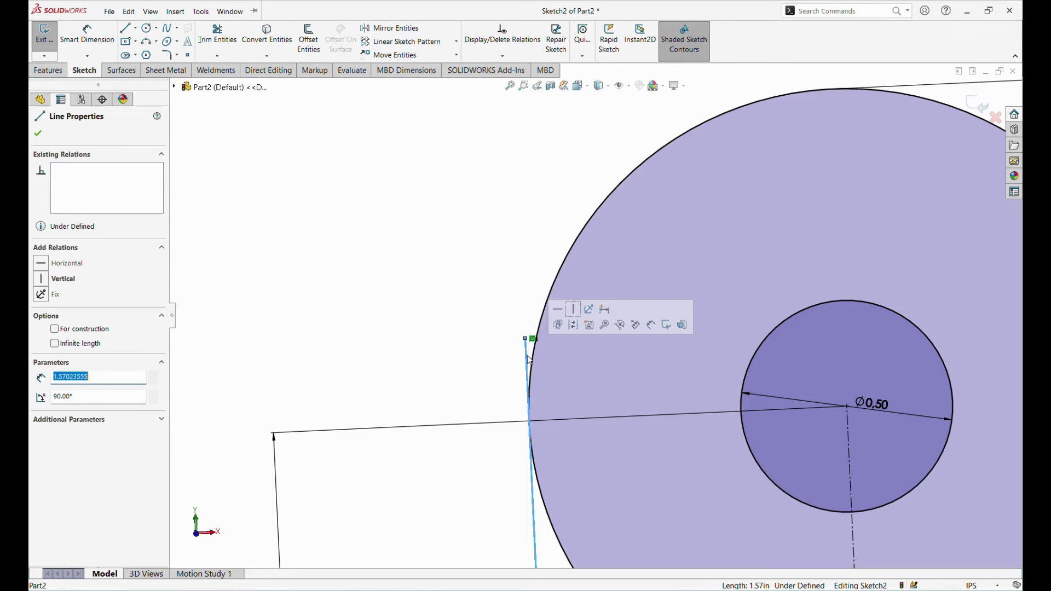
left_click(550, 296, "ctrl")
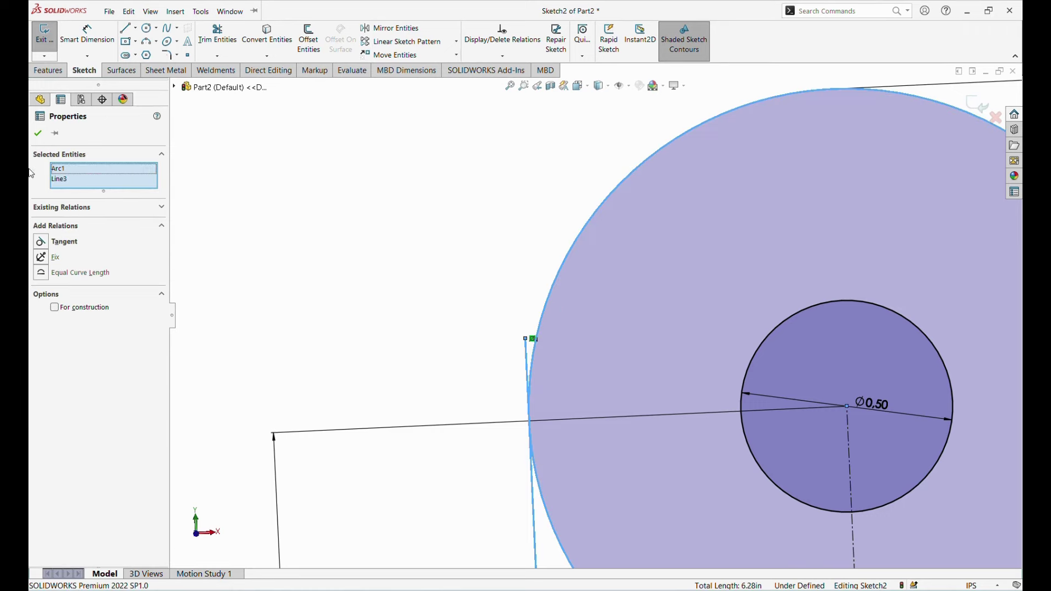
left_click(40, 242)
left_click(329, 253)
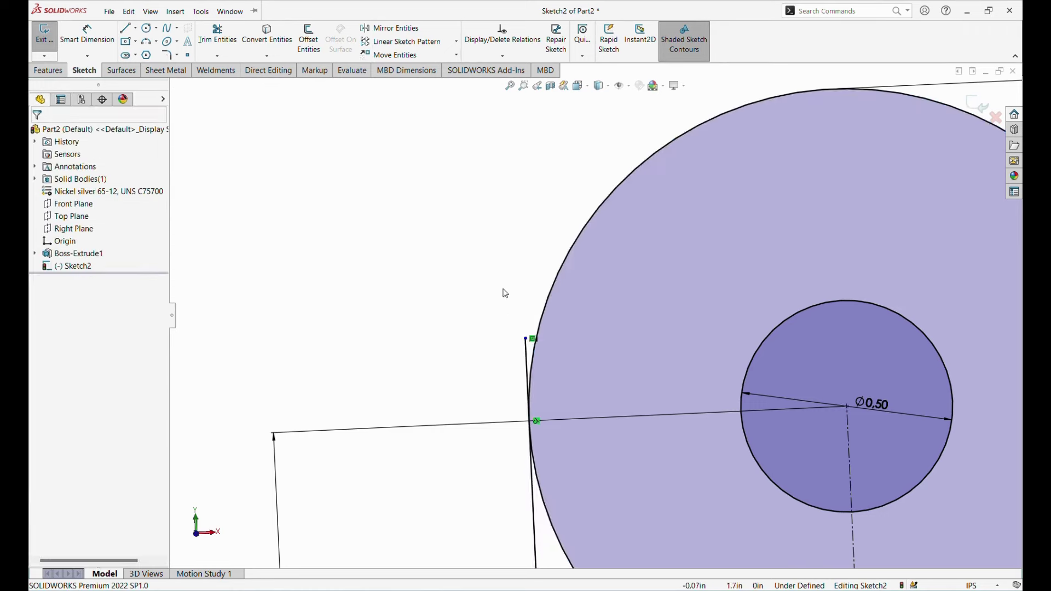
scroll(529, 307, "up", 3)
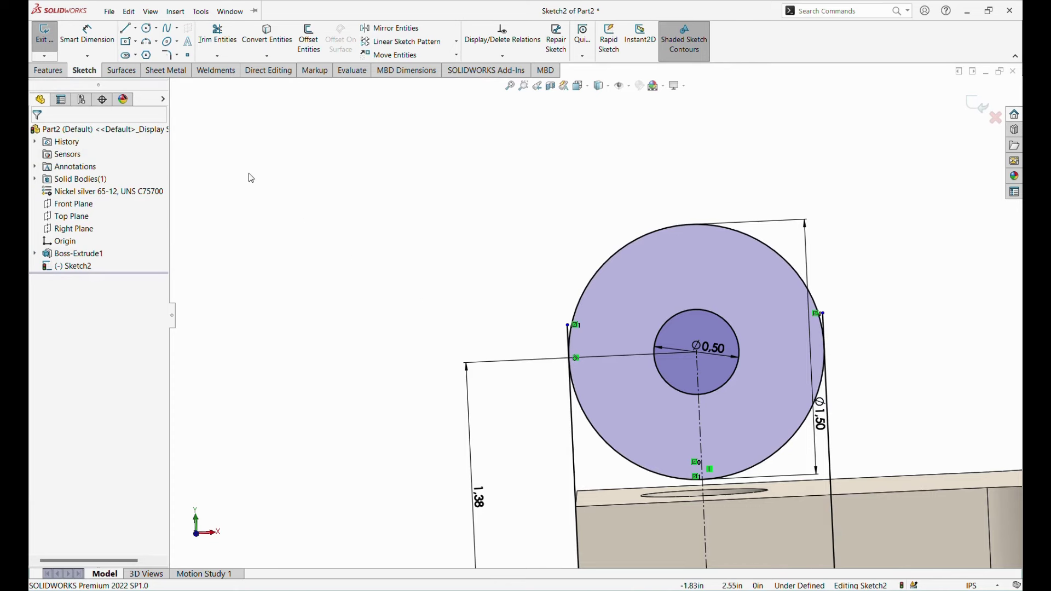
Trim the line stub and excess circle arcs so the tab outline becomes a closed profile
left_click(217, 34)
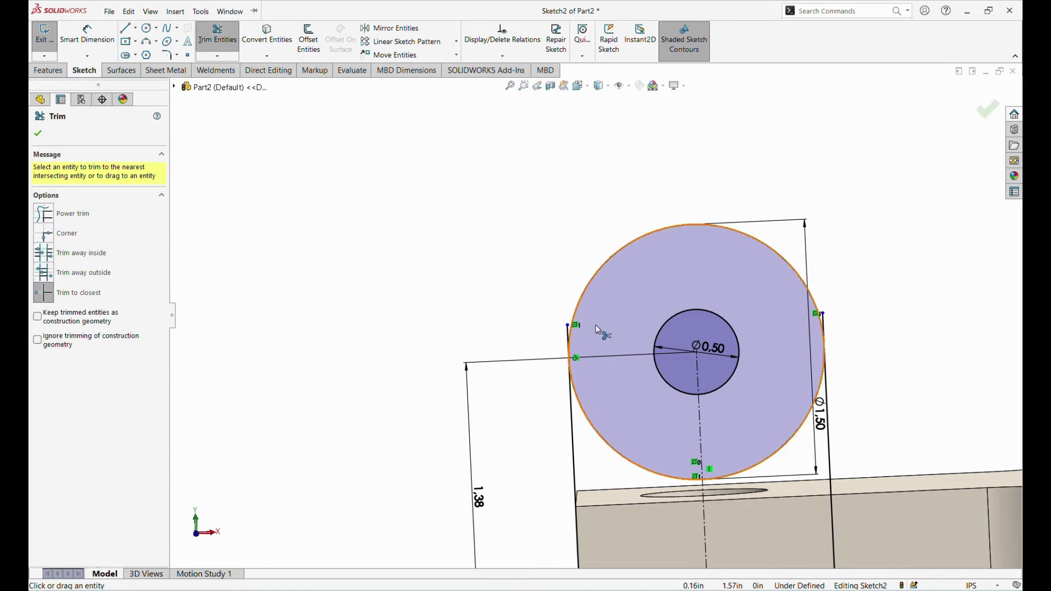
scroll(596, 328, "down", 5)
left_click(517, 356)
scroll(583, 380, "up", 5)
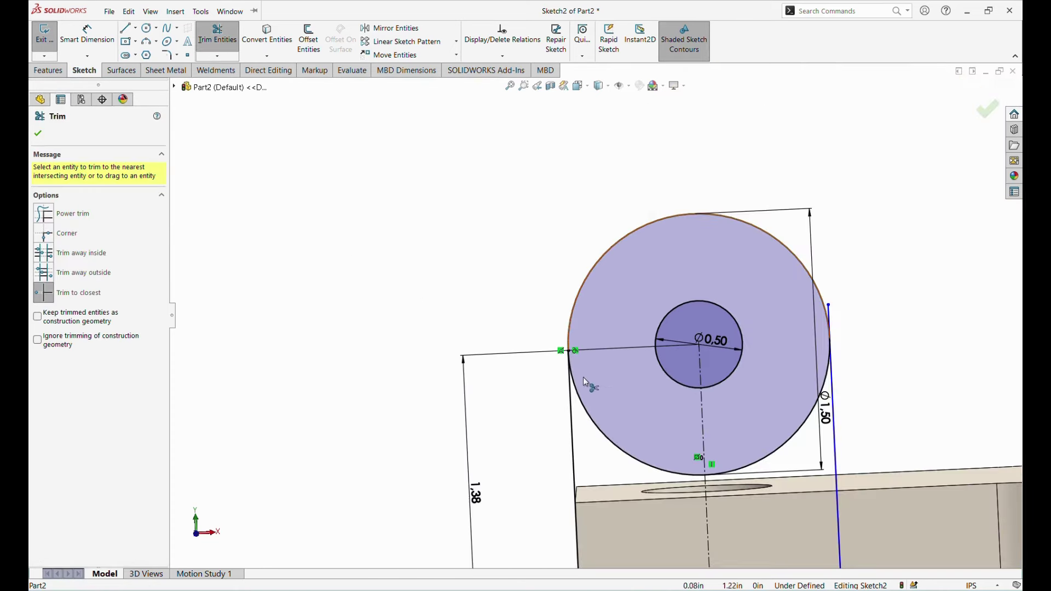
left_click(583, 379)
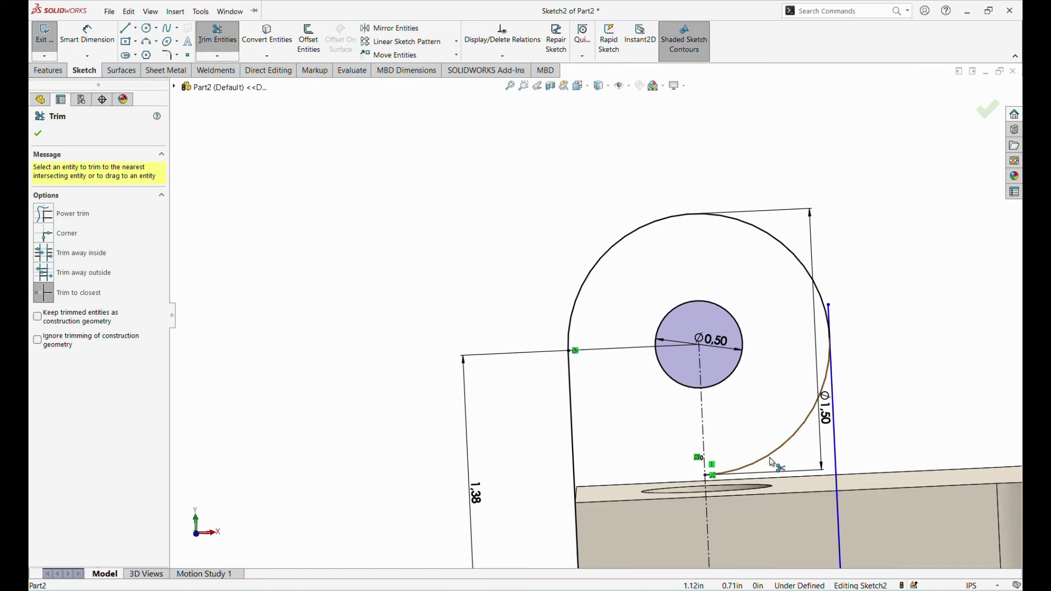
left_click(768, 457)
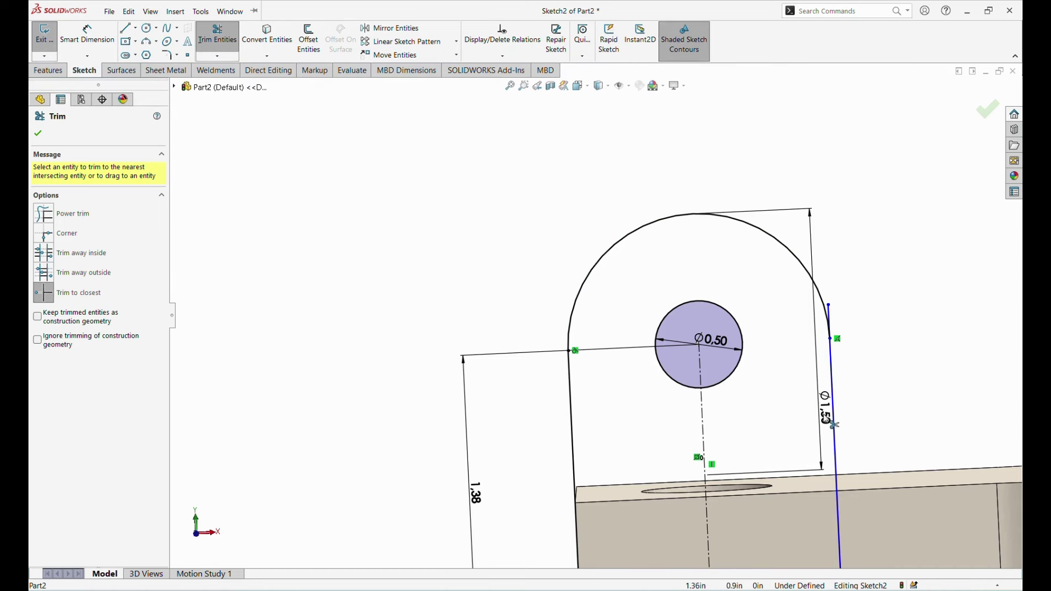
left_click(829, 317)
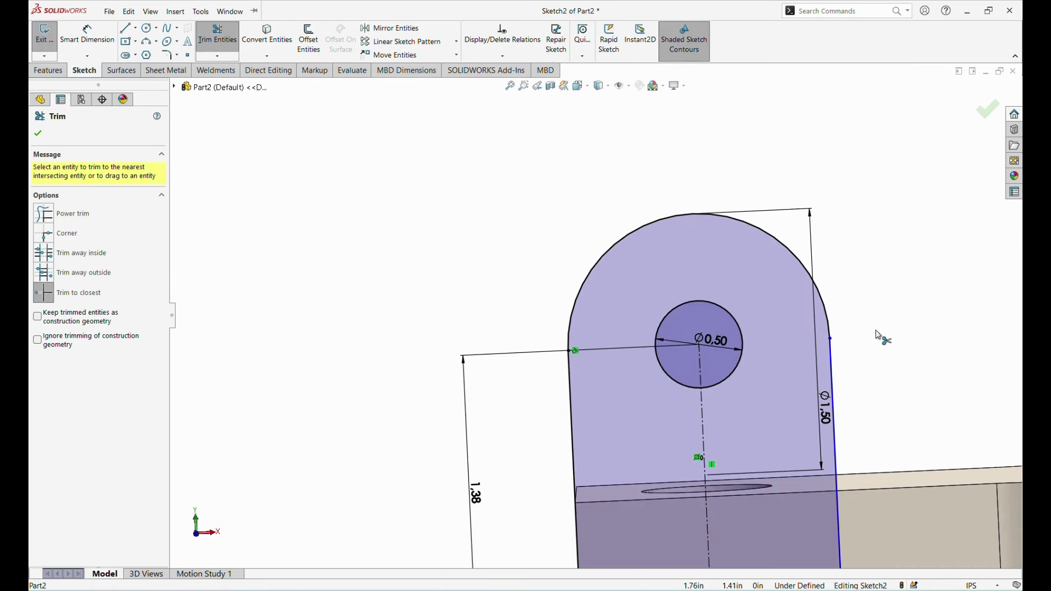
key("z")
key("z")
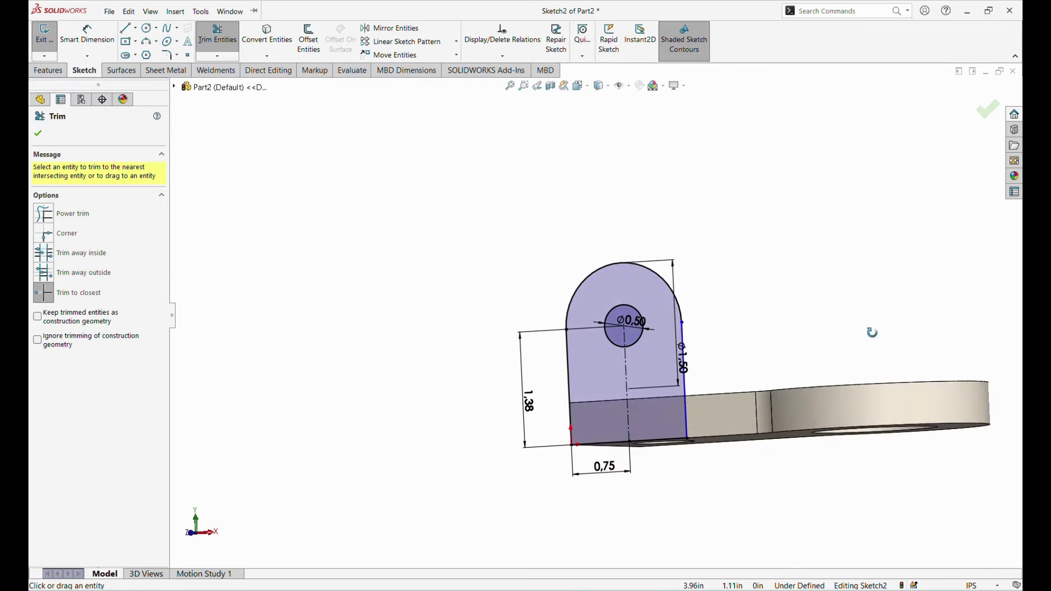
left_click(38, 134)
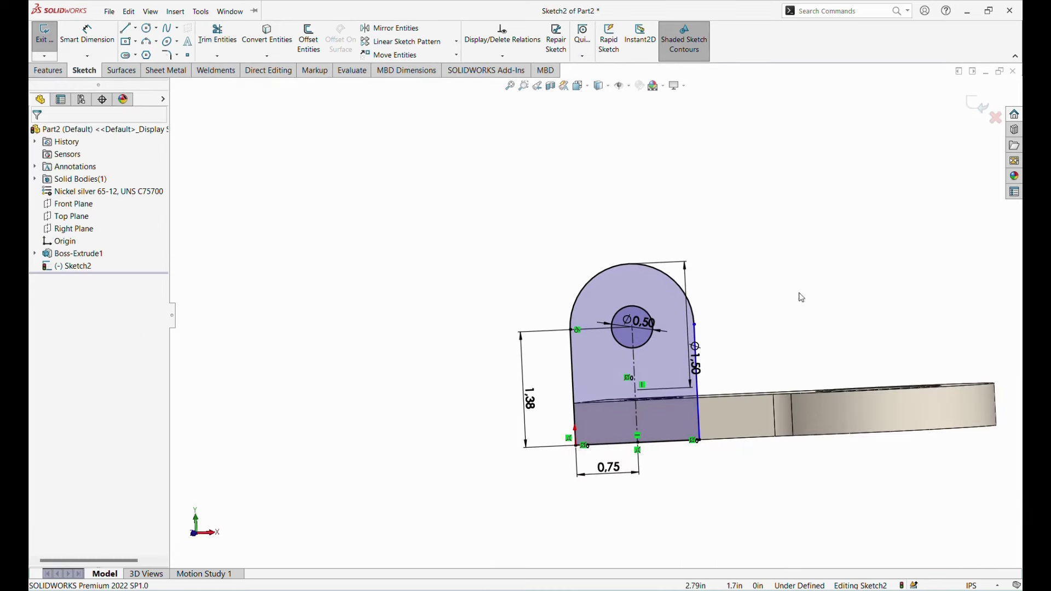
scroll(700, 323, "down", 3)
scroll(643, 377, "down", 2)
Add a Tangent relation between the top arc and the right side line, fully defining Sketch2
left_click(651, 383)
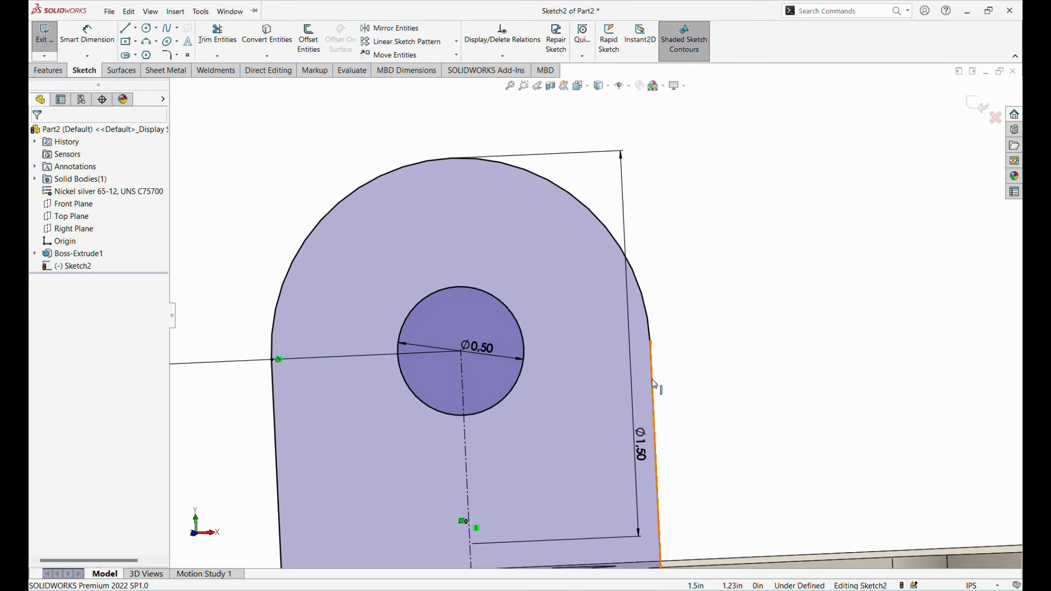
left_click(648, 328, "ctrl")
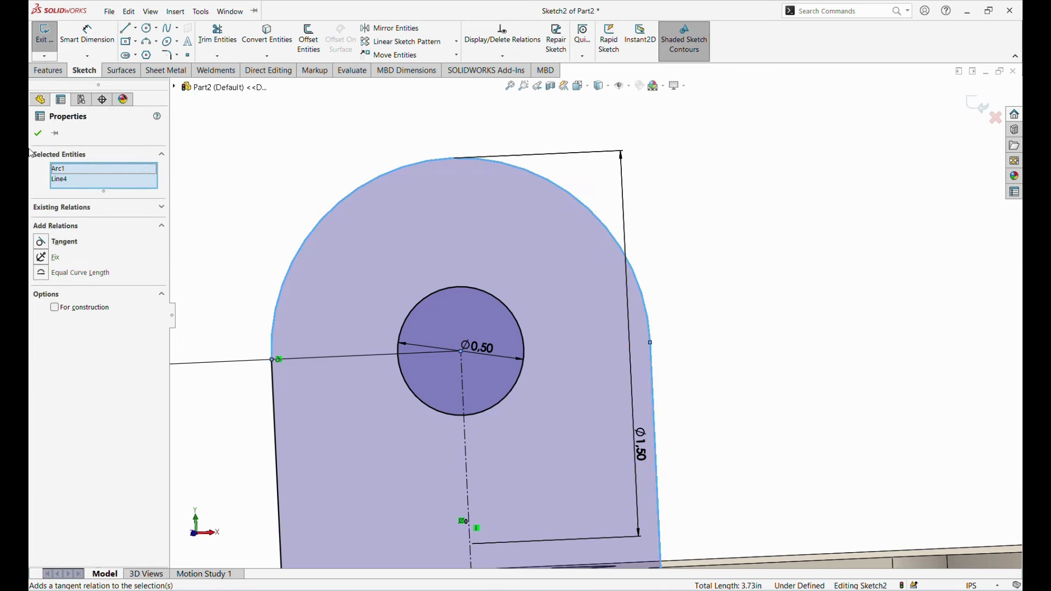
left_click(46, 244)
left_click(736, 290)
scroll(759, 348, "up", 2)
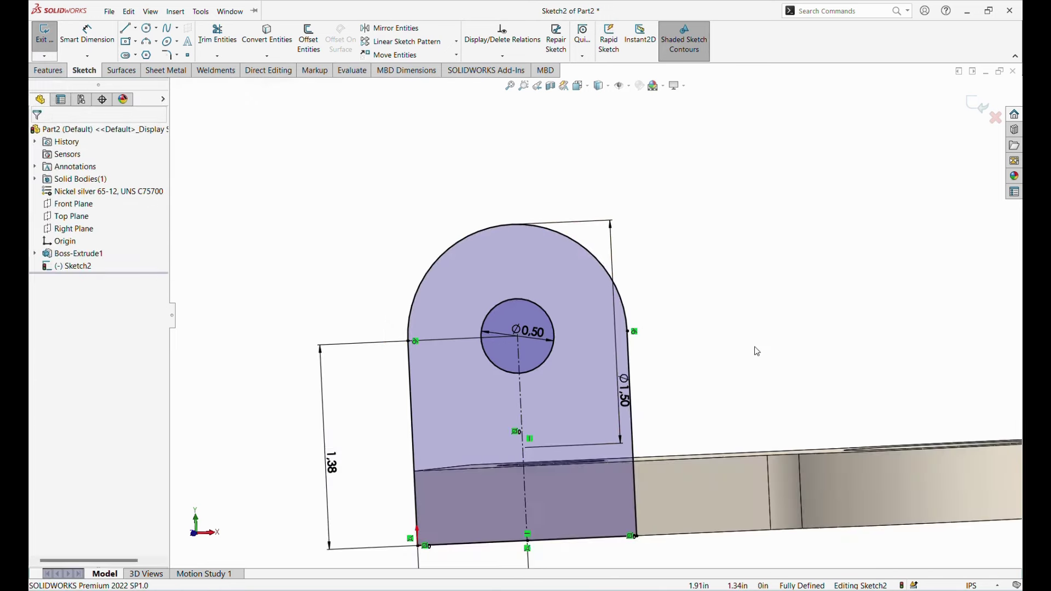
scroll(769, 323, "up", 2)
mouse_move(769, 324)
middle_mouse_down()
mouse_move(742, 366)
mouse_move(727, 427)
middle_mouse_up()
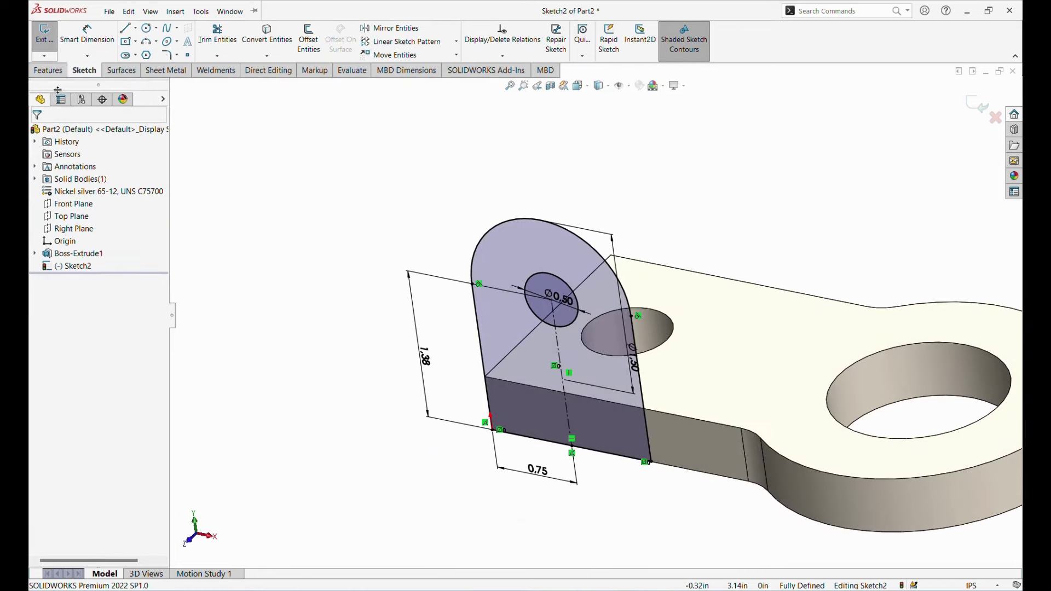
Exit Sketch2 and extrude it 0.25 in, direction reversed, as the upright tab Boss-Extrude2
left_click(44, 34)
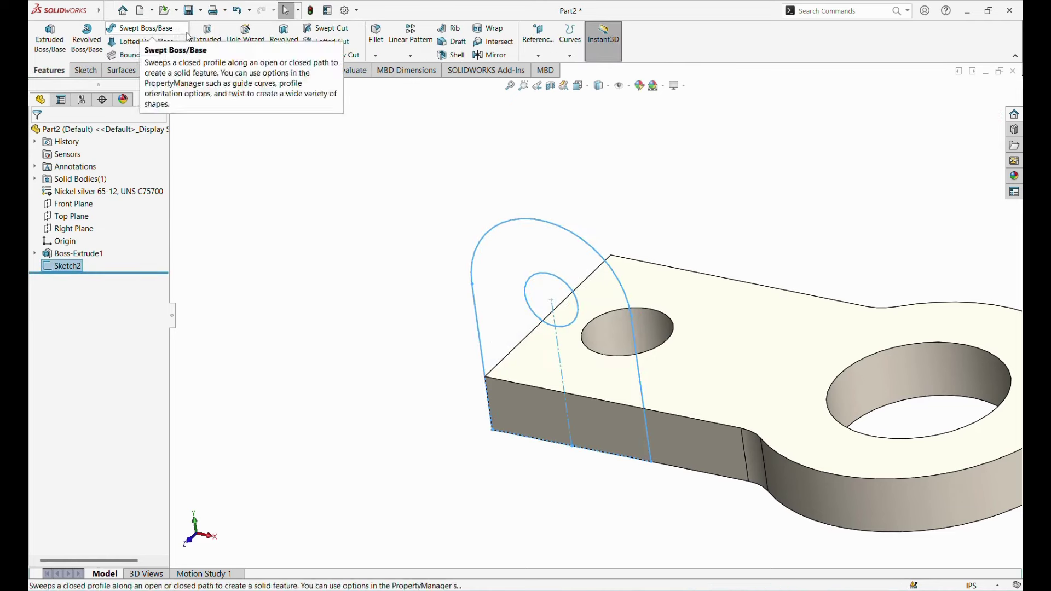
left_click(63, 36)
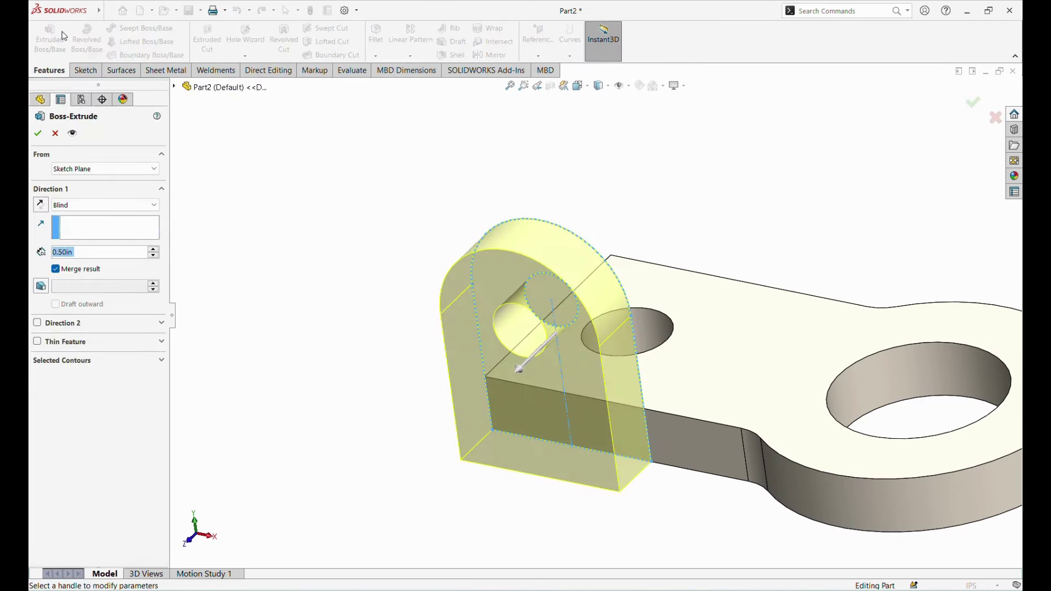
left_click(44, 207)
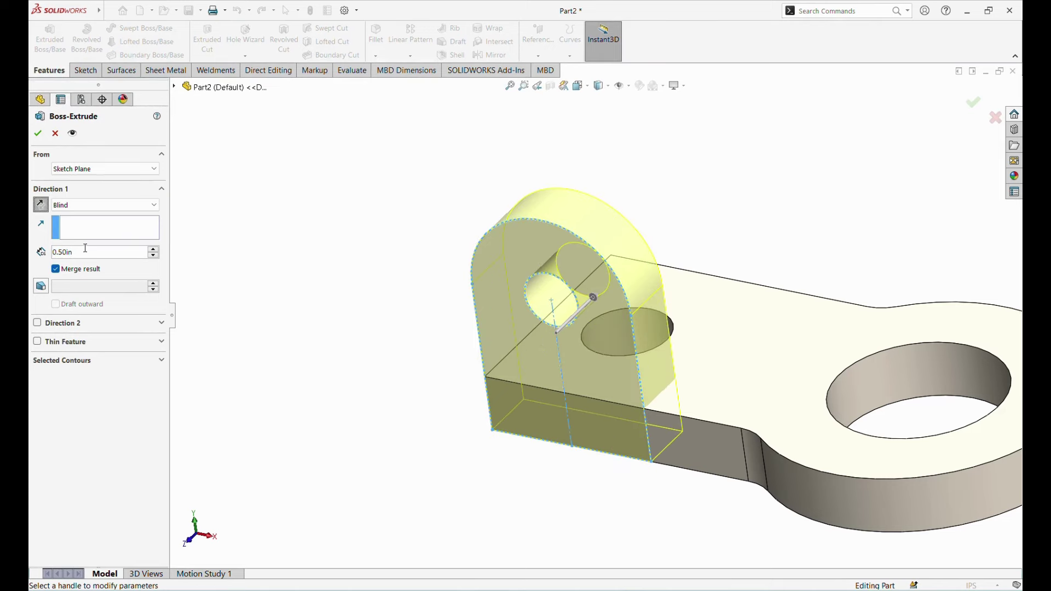
middle_click_drag(262, 307, 211, 357)
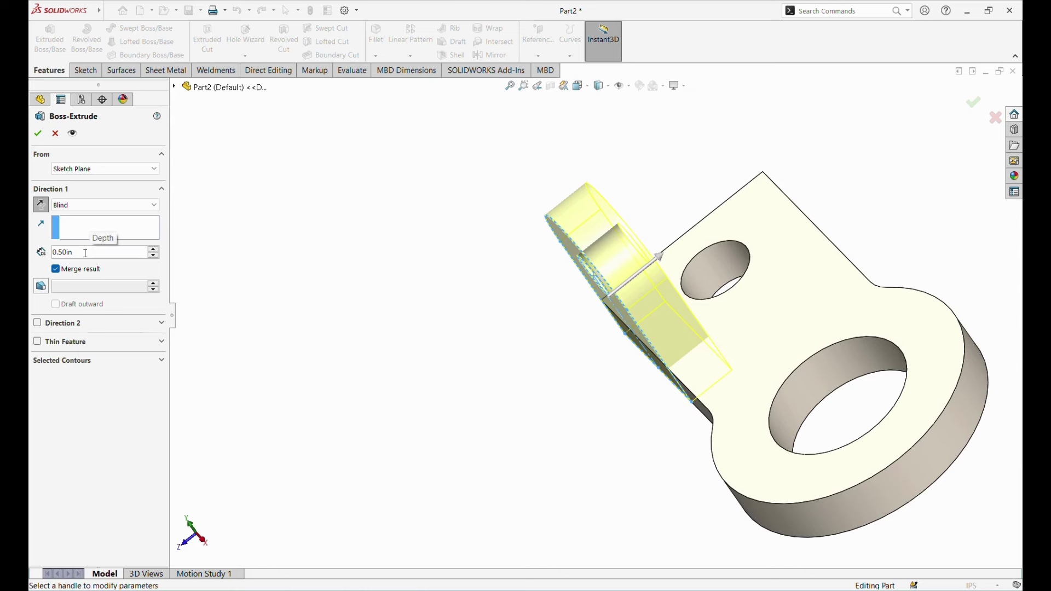
key("BackSpace")
key("BackSpace")
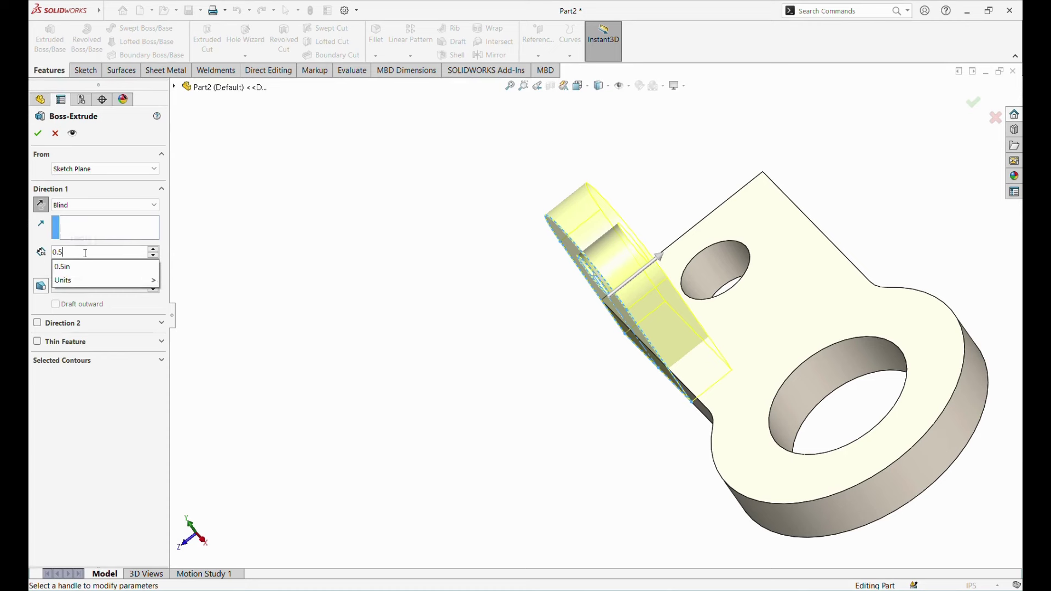
type("2")
key("Return")
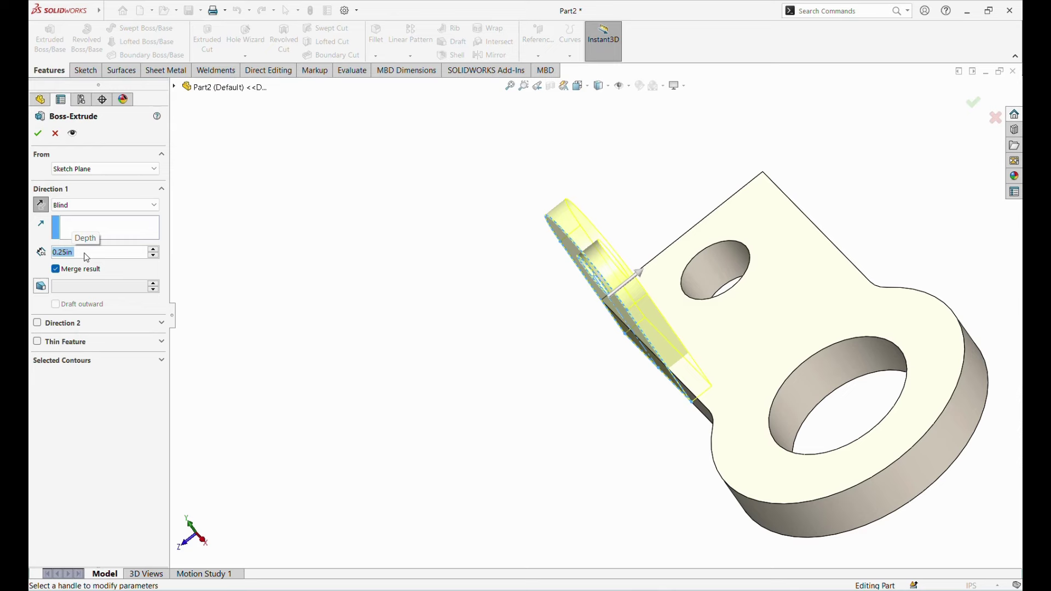
left_click(39, 133)
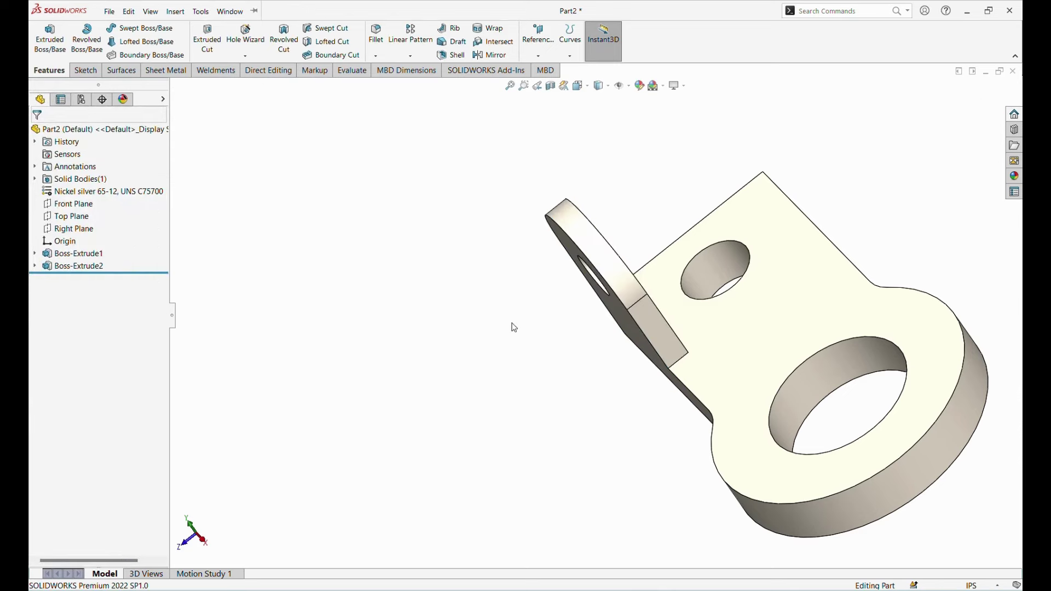
mouse_move(542, 385)
middle_mouse_down()
mouse_move(493, 299)
mouse_move(540, 295)
mouse_move(639, 178)
mouse_move(609, 267)
mouse_move(474, 328)
middle_mouse_up()
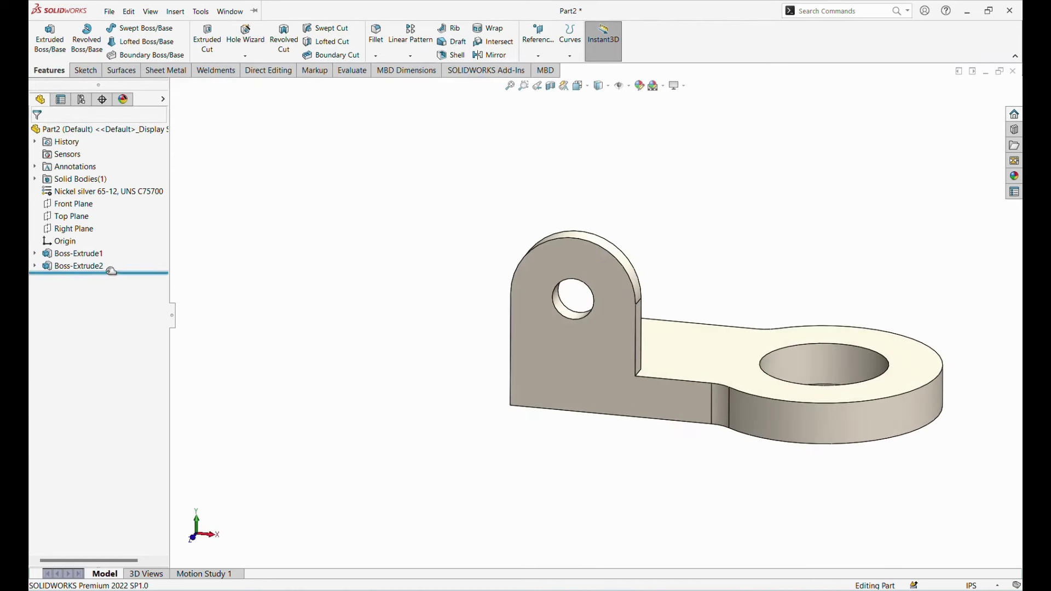
Mirror Boss-Extrude2 about the Front Plane to create the matching second tab
left_click(76, 266)
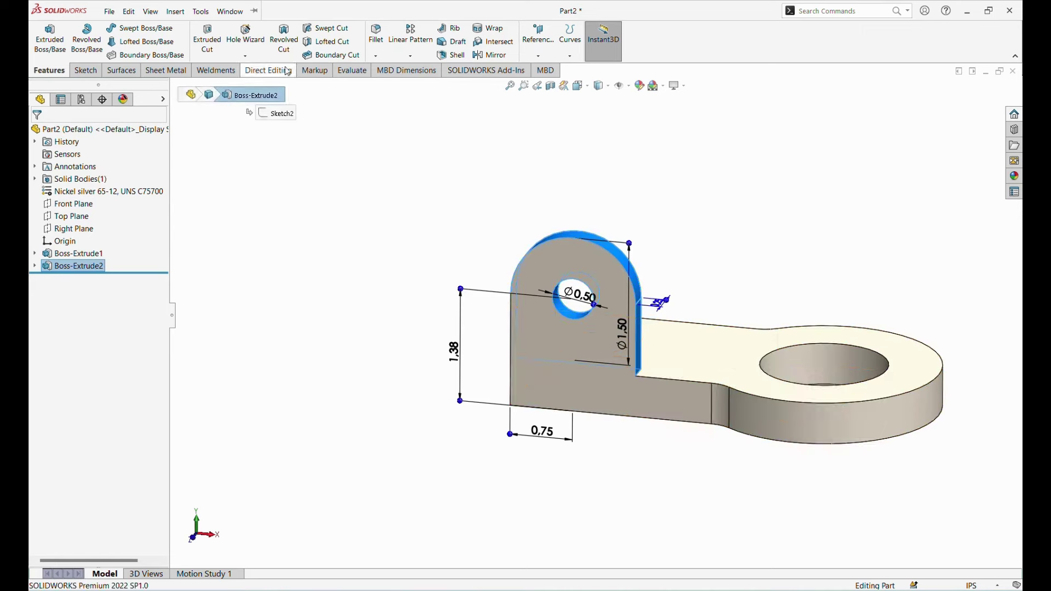
left_click(415, 57)
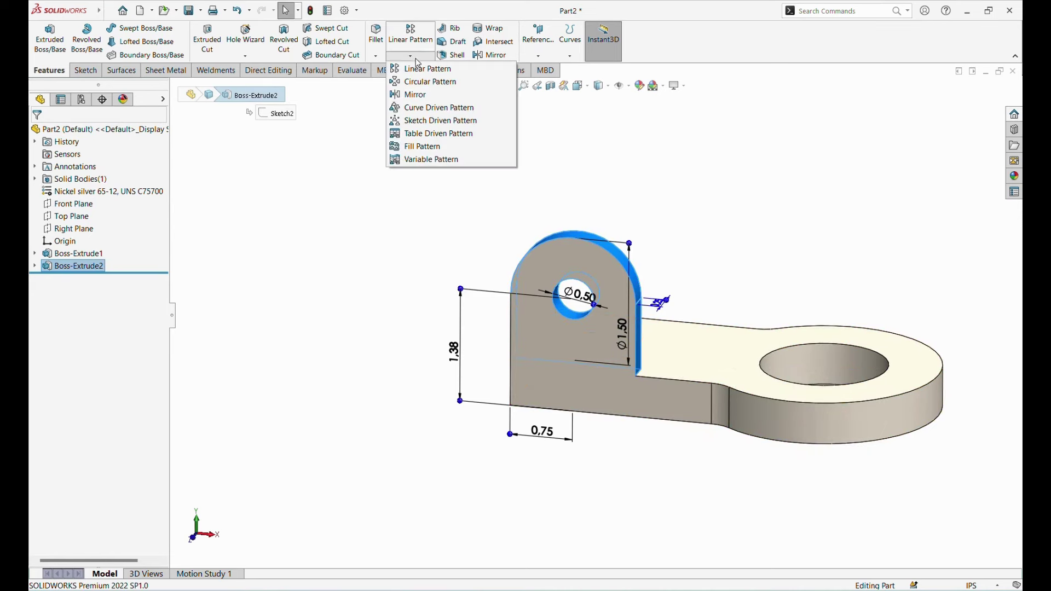
left_click(416, 95)
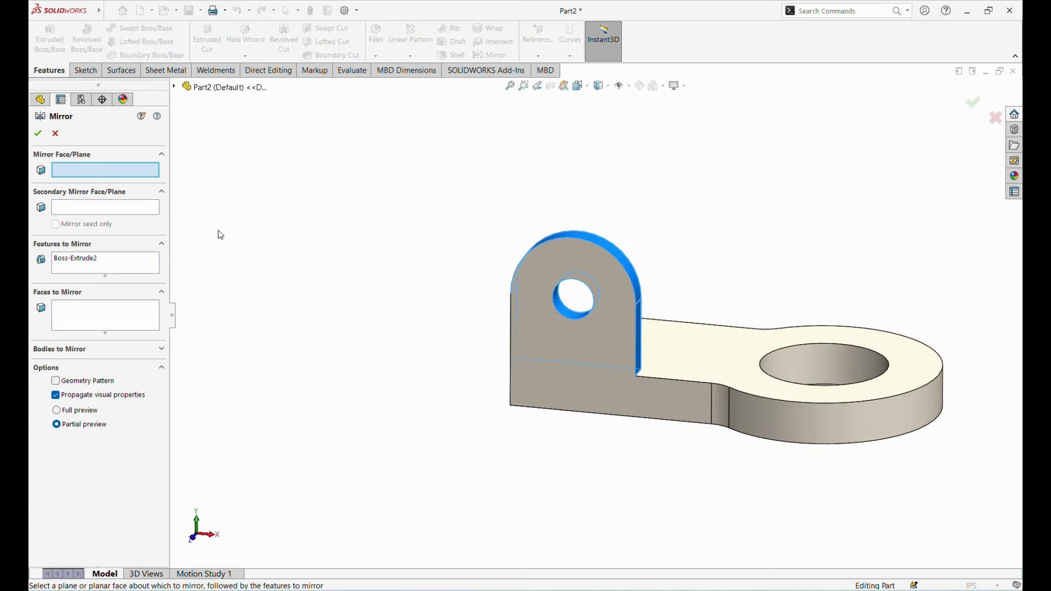
mouse_move(241, 271)
middle_mouse_down()
mouse_move(288, 228)
mouse_move(208, 217)
middle_mouse_up()
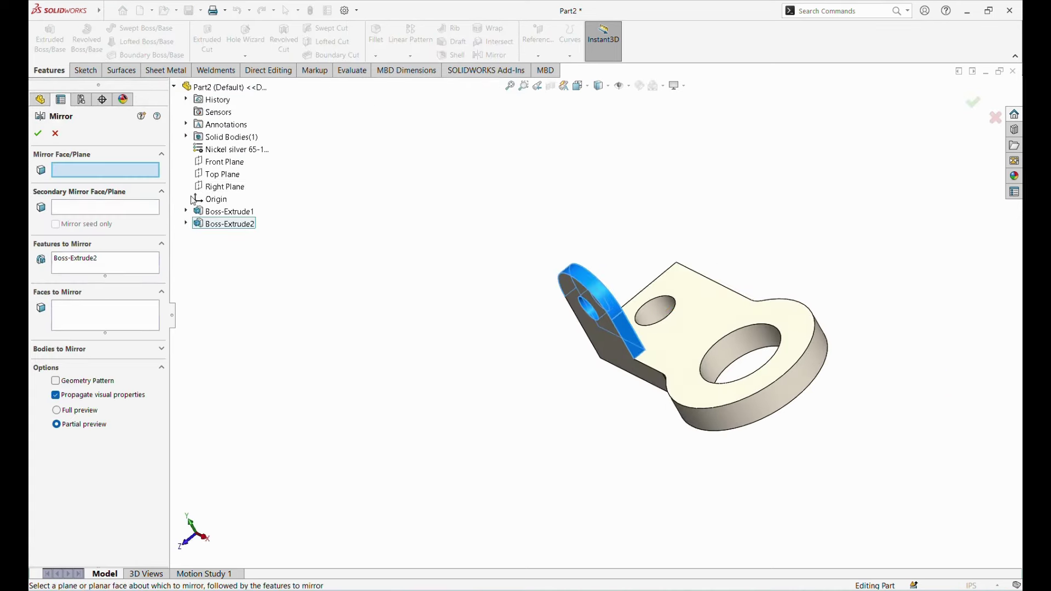
left_click(208, 166)
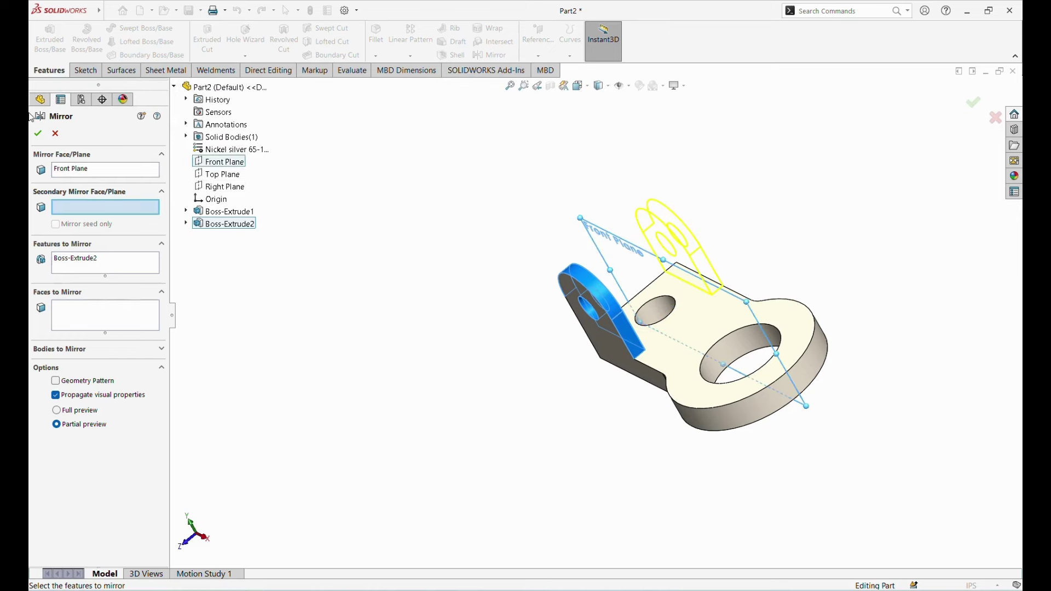
left_click(38, 134)
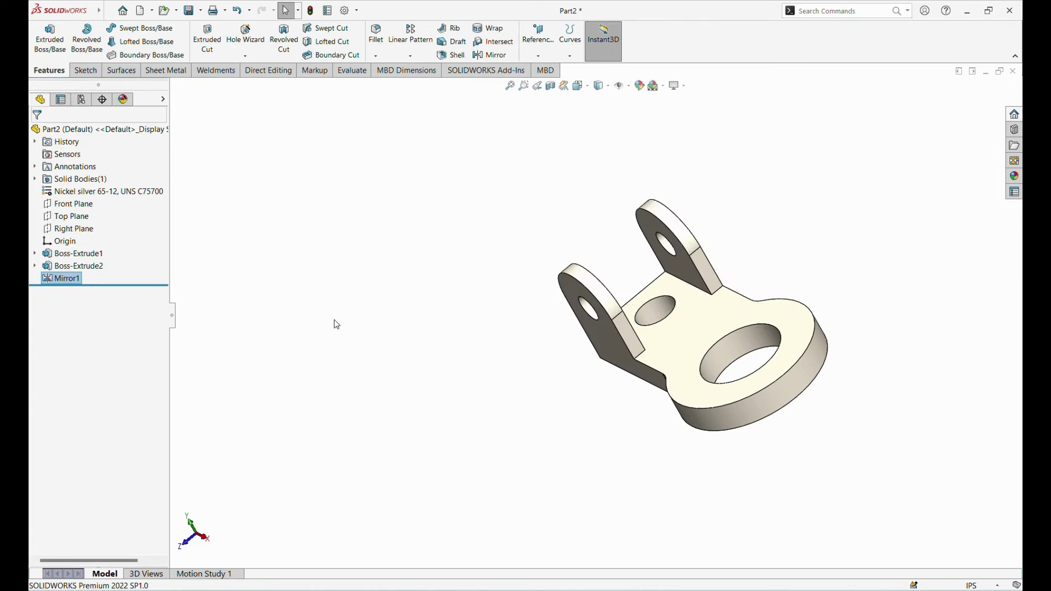
mouse_move(337, 325)
middle_mouse_down()
mouse_move(457, 305)
mouse_move(397, 371)
mouse_move(386, 355)
middle_mouse_up()
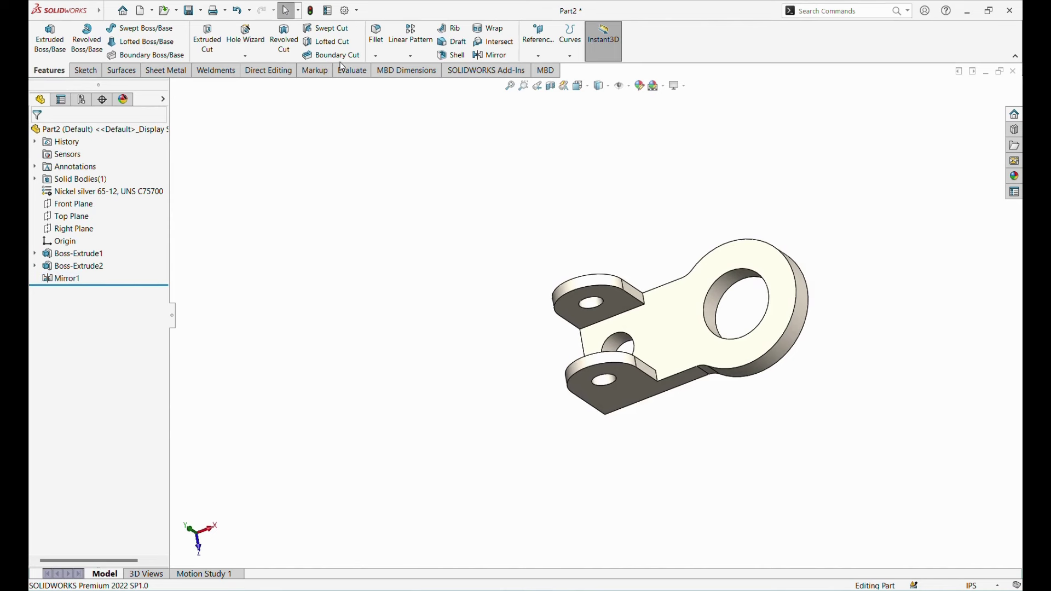
Create Fillet1 with a 0.375 in radius on the two inner tab-to-base edges
left_click(377, 32)
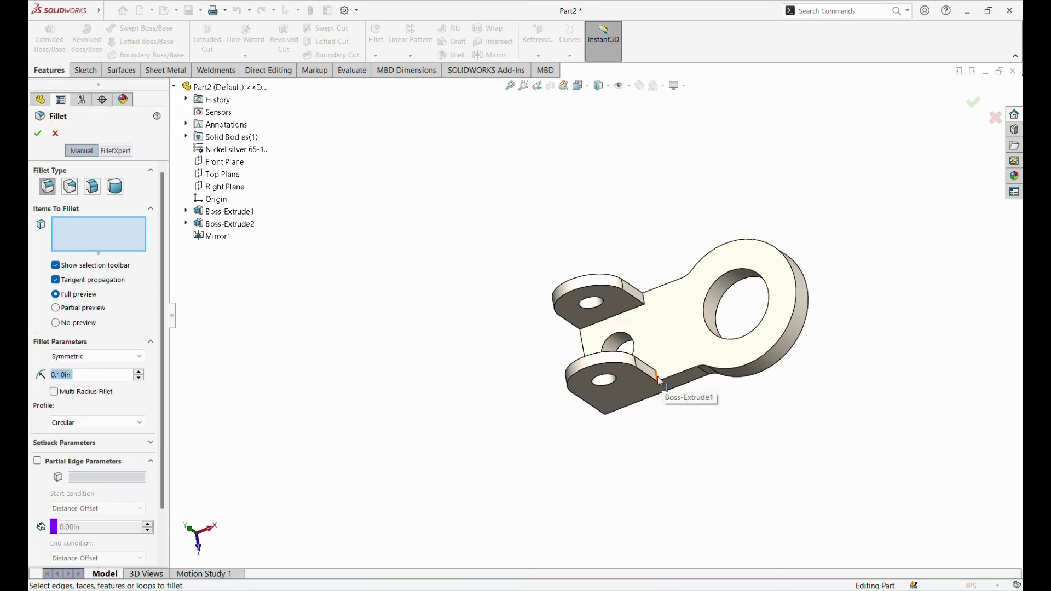
left_click(657, 382)
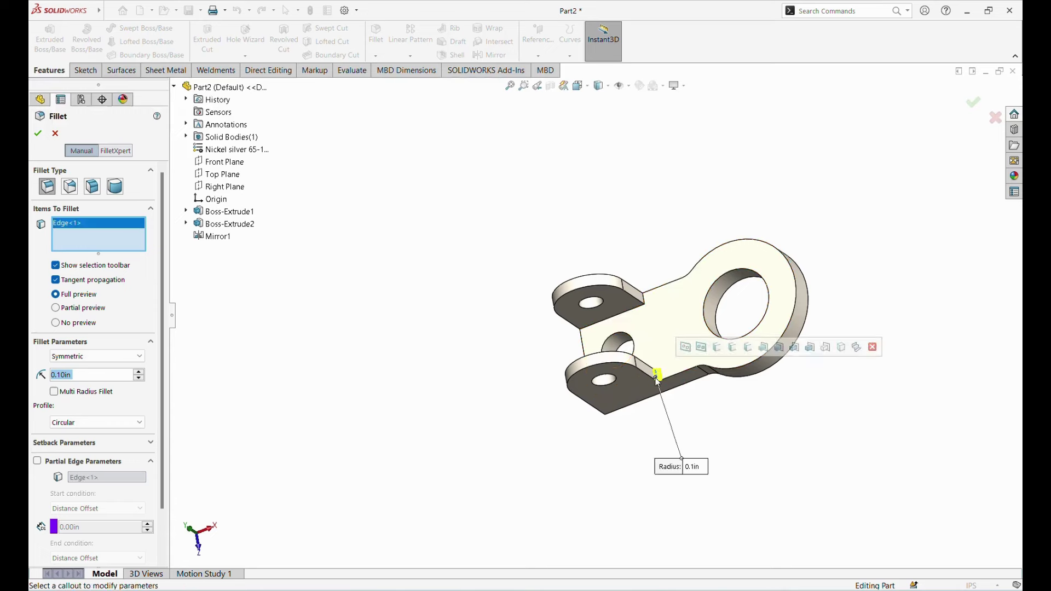
left_click(644, 301)
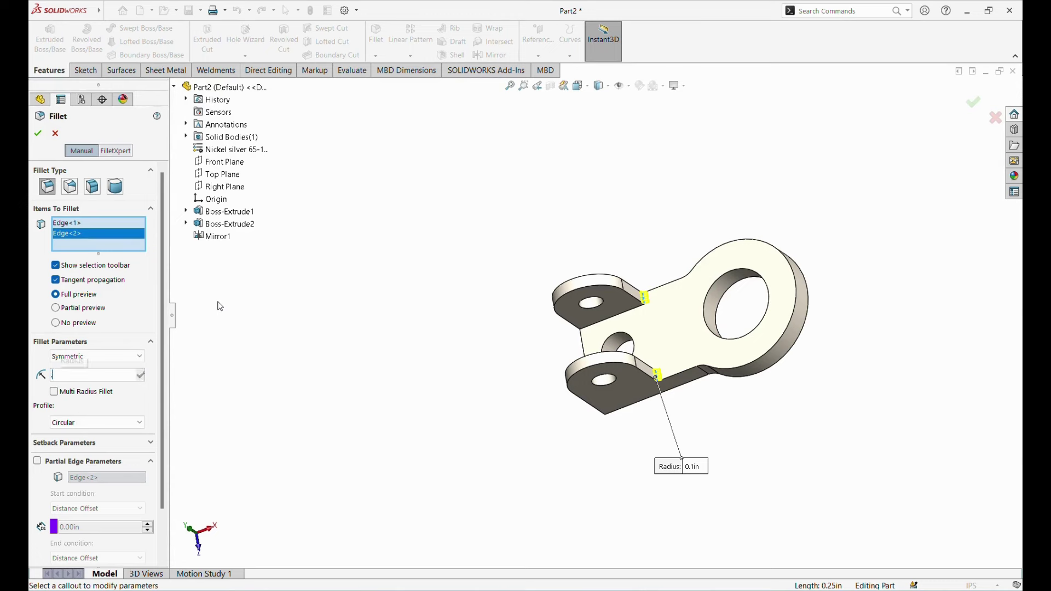
type(".375")
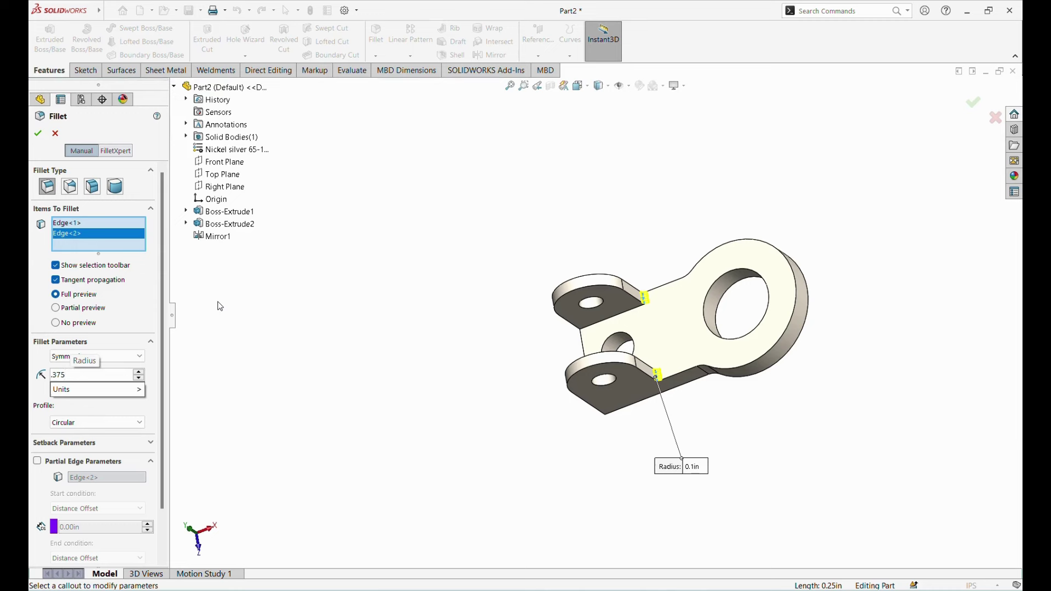
key("Return")
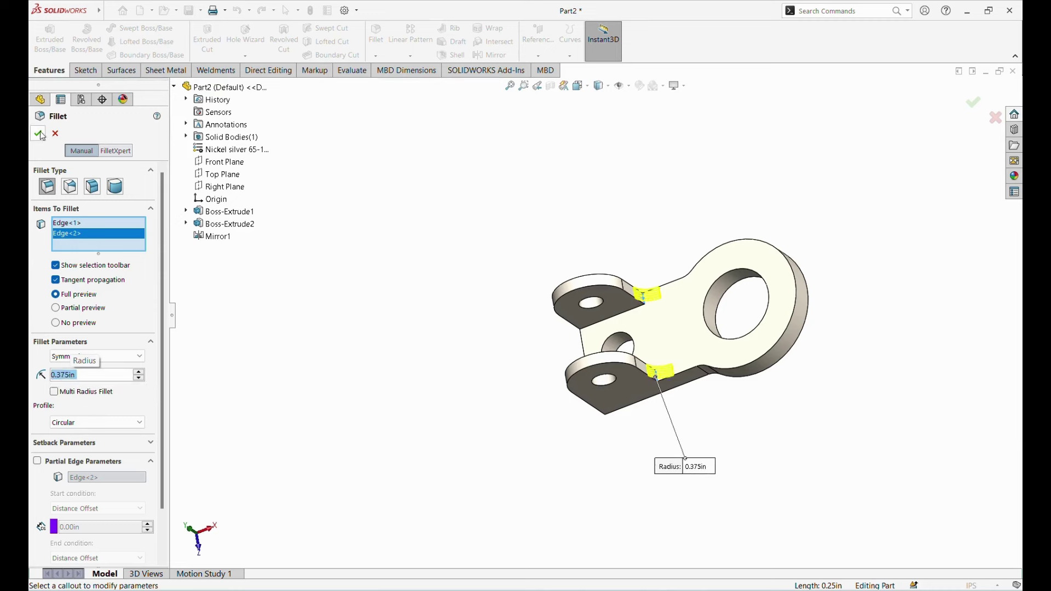
left_click(38, 134)
left_click(537, 85)
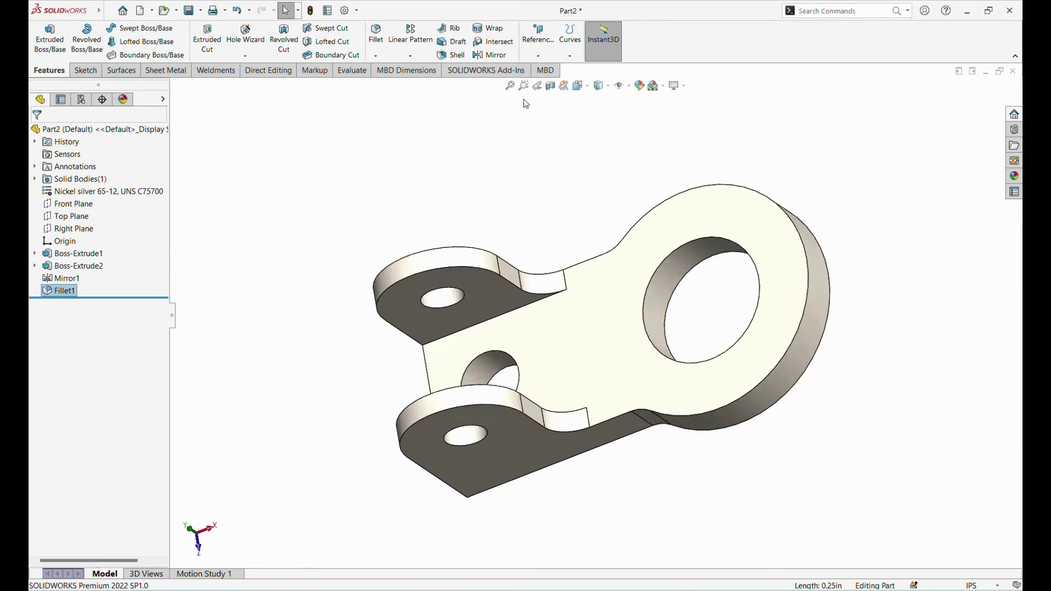
left_click(580, 86)
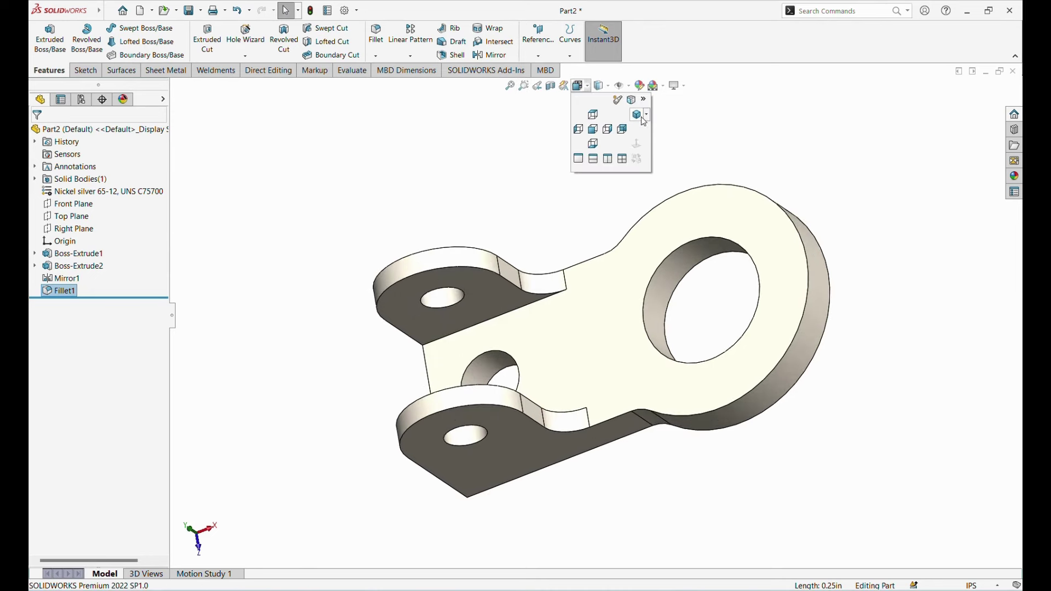
left_click(637, 115)
left_click(344, 313)
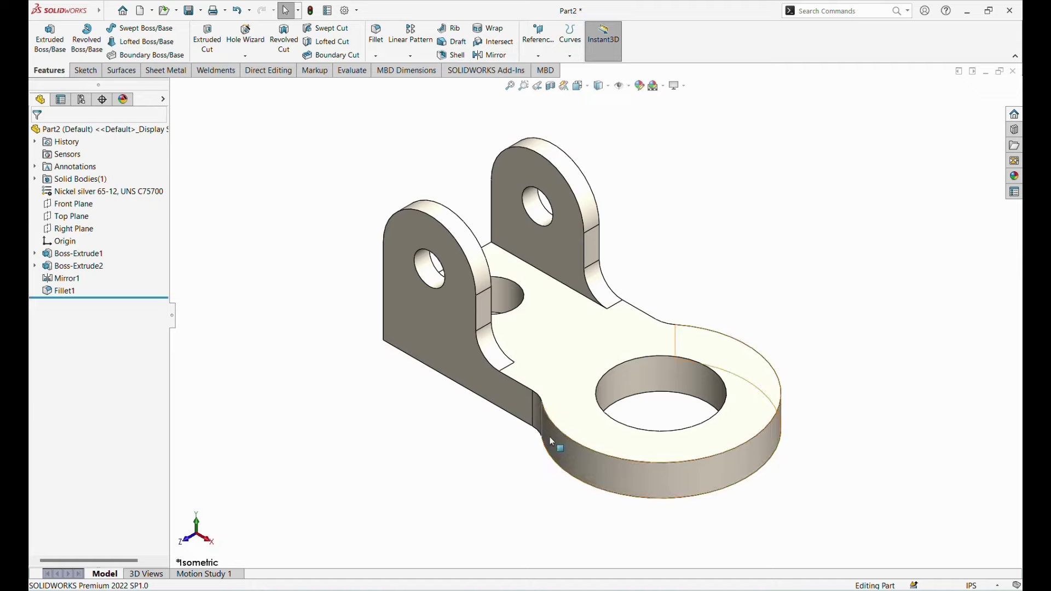
mouse_move(550, 435)
middle_mouse_down()
mouse_move(435, 436)
mouse_move(483, 455)
mouse_move(488, 476)
mouse_move(455, 495)
mouse_move(480, 433)
mouse_move(509, 438)
mouse_move(503, 444)
middle_mouse_up()
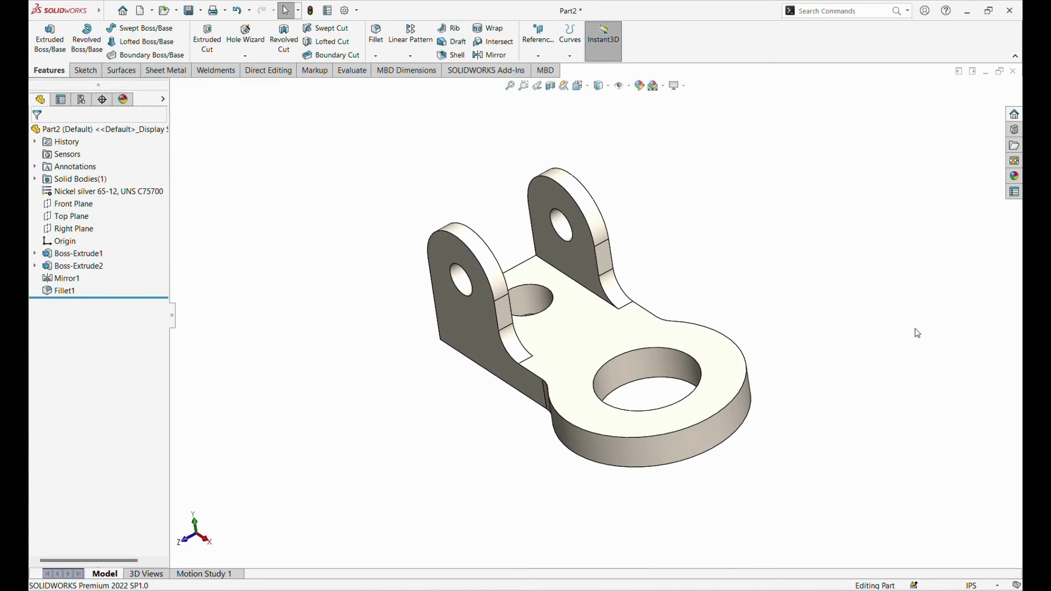